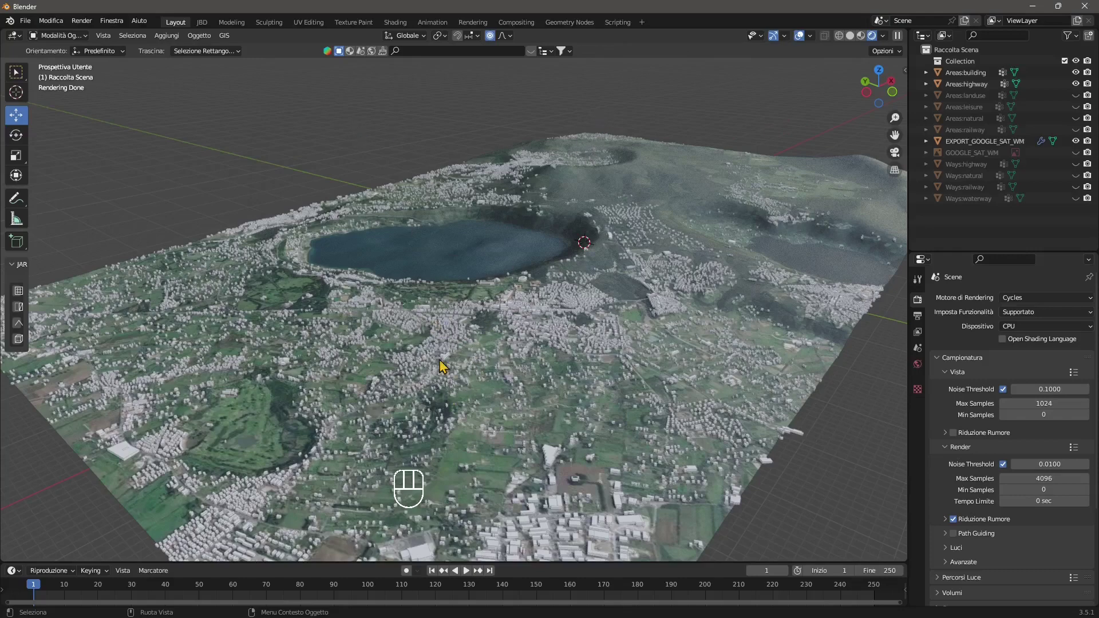
Orbit over the crater lake and switch the viewport to Material Preview to show satellite textures
middle_click_drag(442, 366, 517, 318)
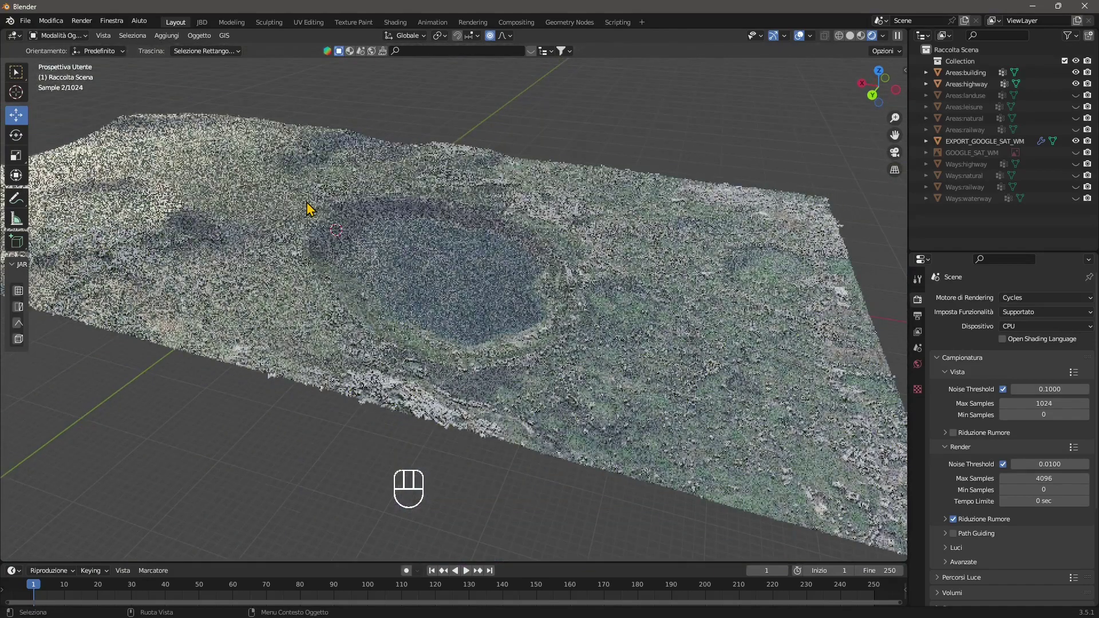
scroll(552, 426, "up", 2)
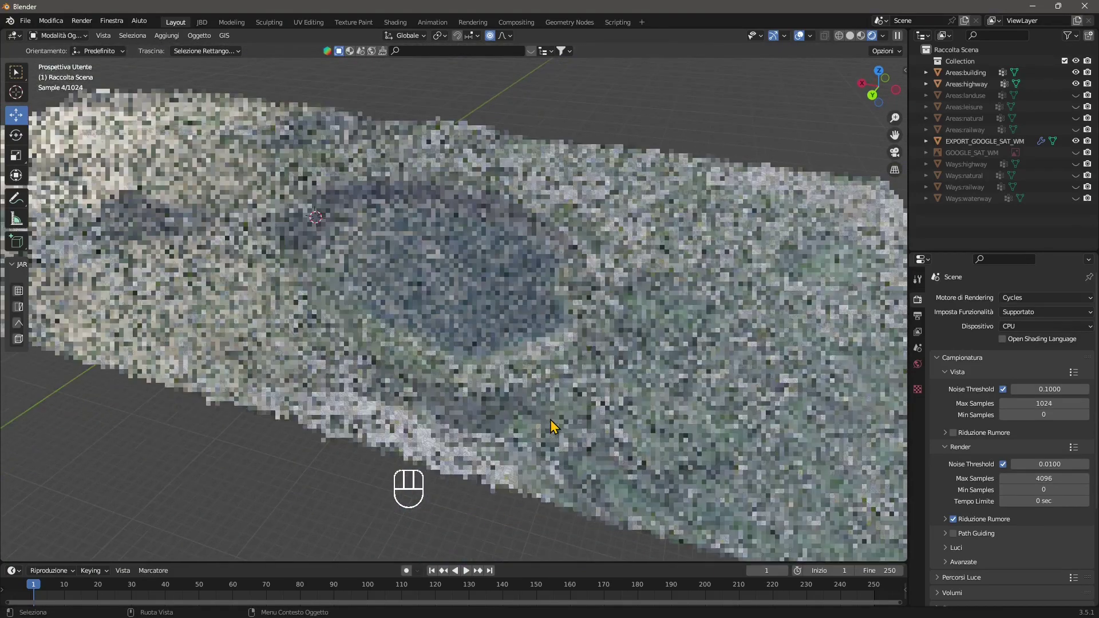
middle_click_drag(553, 426, 502, 367)
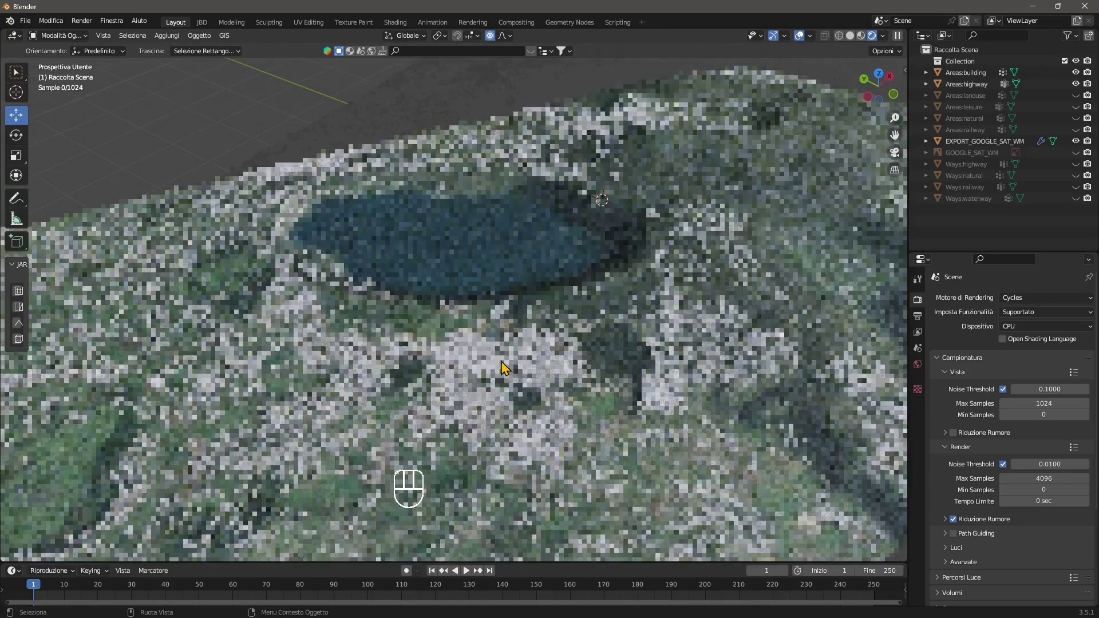
key("z")
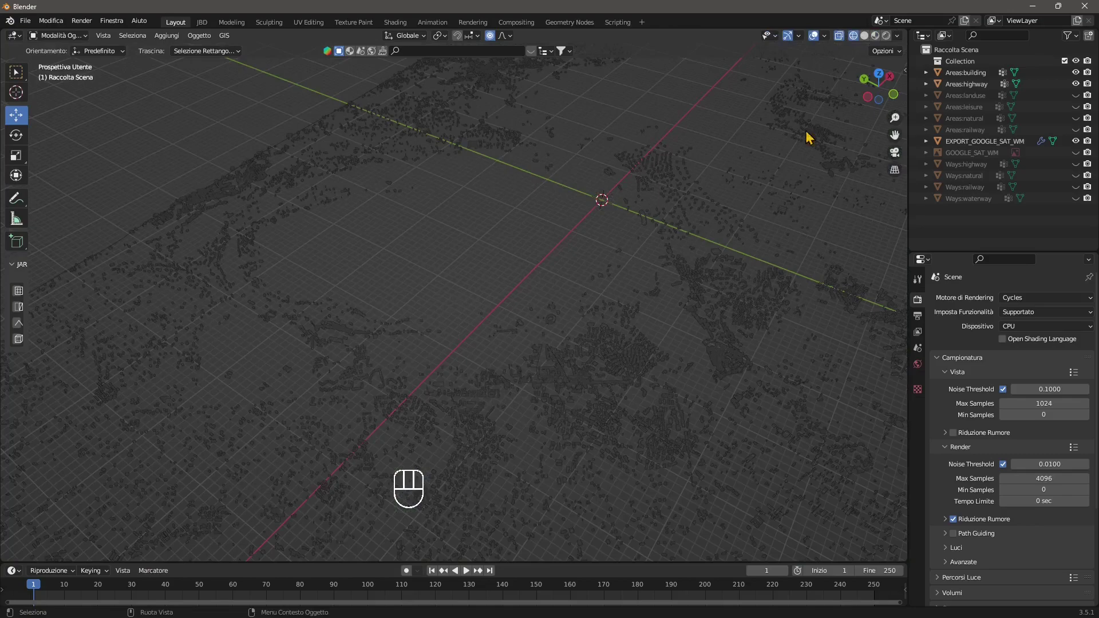
scroll(558, 399, "down", 3)
left_click(476, 249)
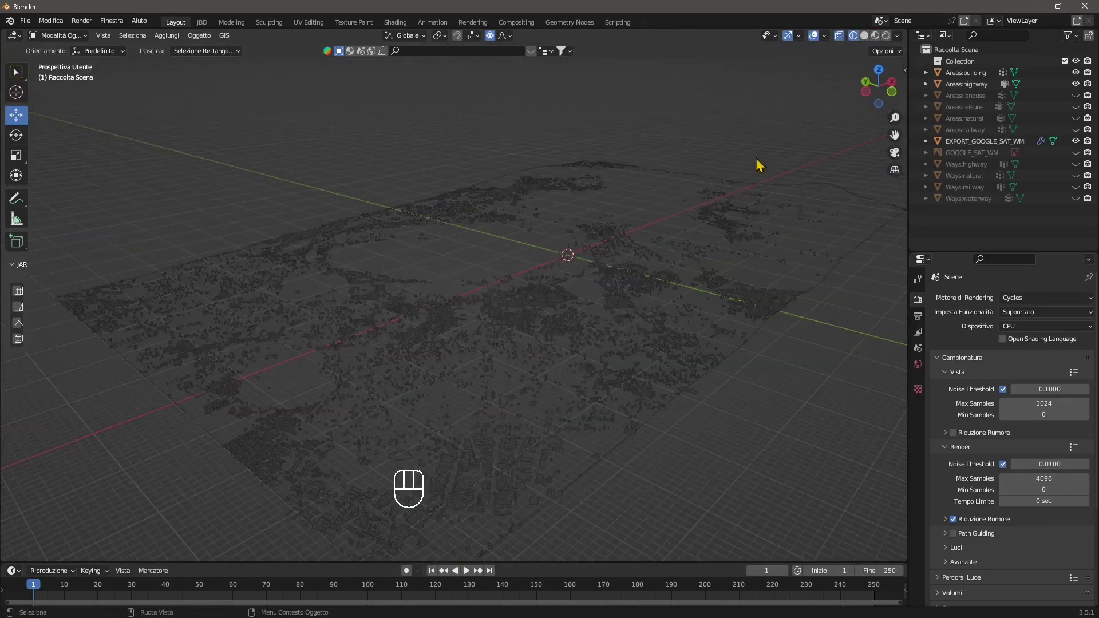
left_click(864, 36)
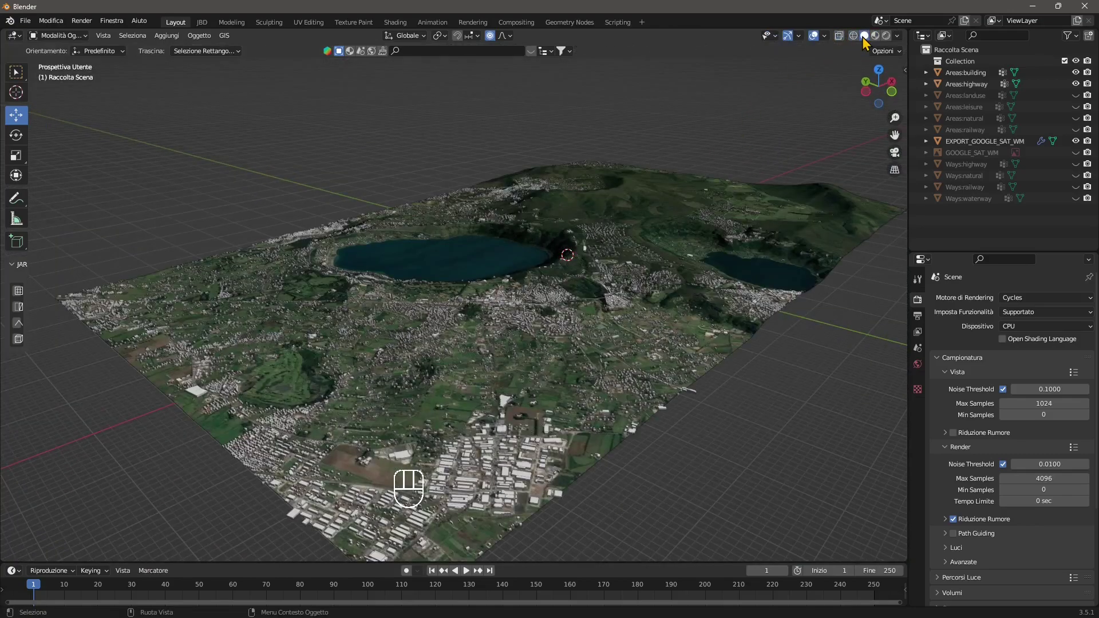
Select the EXPORT_GOOGLE_SAT_WM terrain and orbit from top-down to near ground level
left_click(661, 213)
middle_click_drag(661, 213, 763, 456)
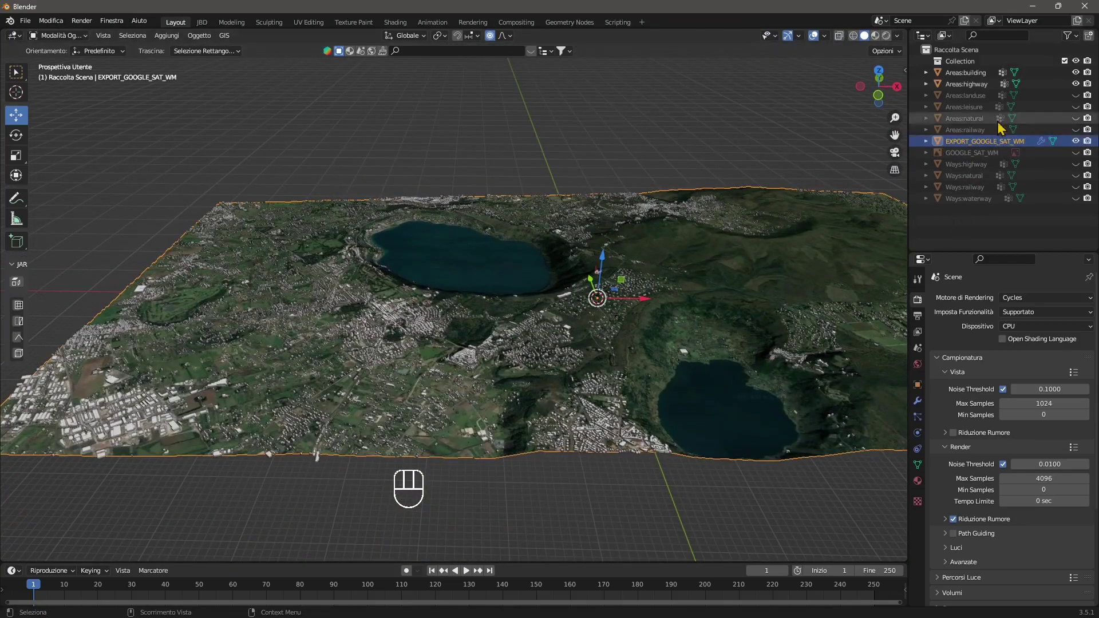
middle_click_drag(572, 275, 584, 175)
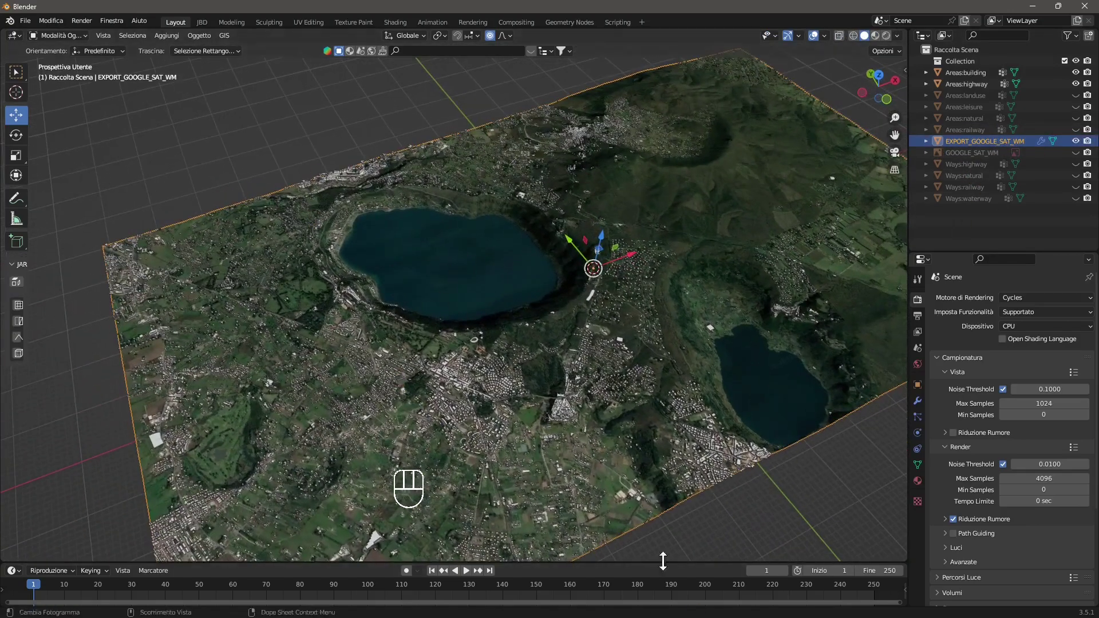
middle_click_drag(662, 562, 581, 423)
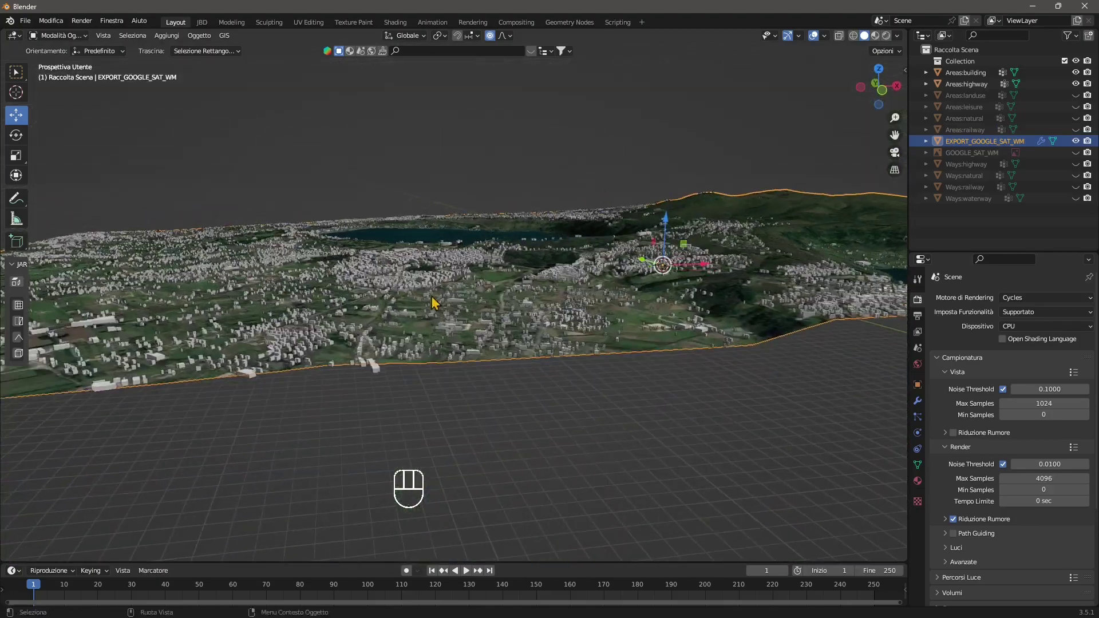
scroll(407, 327, "up", 6)
scroll(450, 402, "down", 3)
mouse_move(450, 402)
middle_mouse_down()
mouse_move(393, 388)
mouse_move(459, 403)
middle_mouse_up()
middle_click_drag(624, 360, 511, 364)
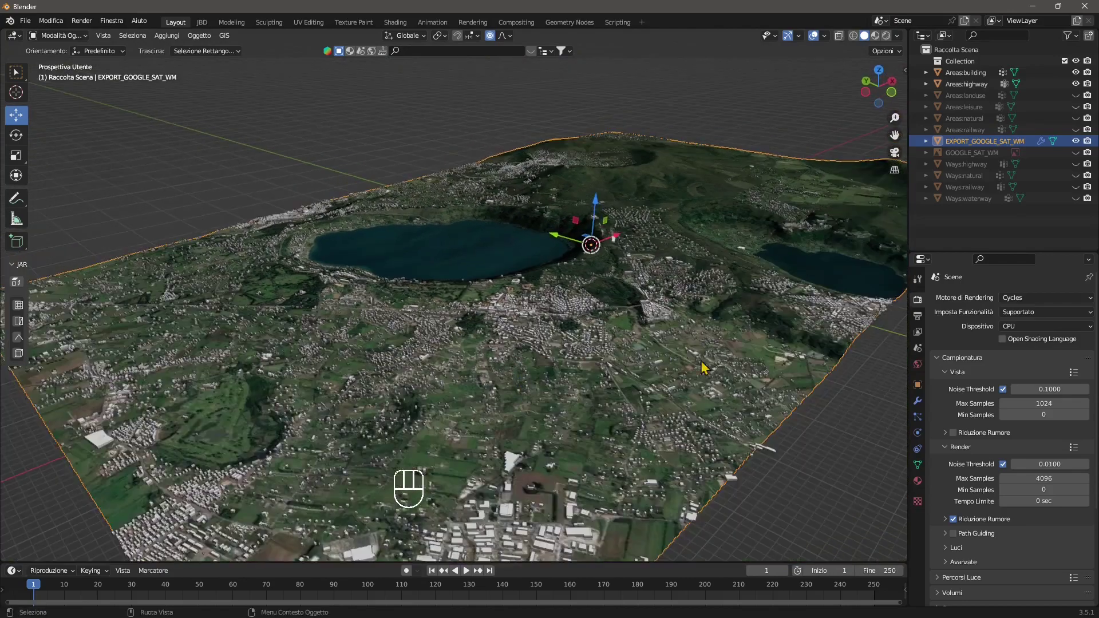
scroll(690, 380, "down", 3)
Deselect the terrain and quit Blender to bring up the save-changes prompt
left_click(433, 163)
middle_click_drag(615, 399, 592, 400)
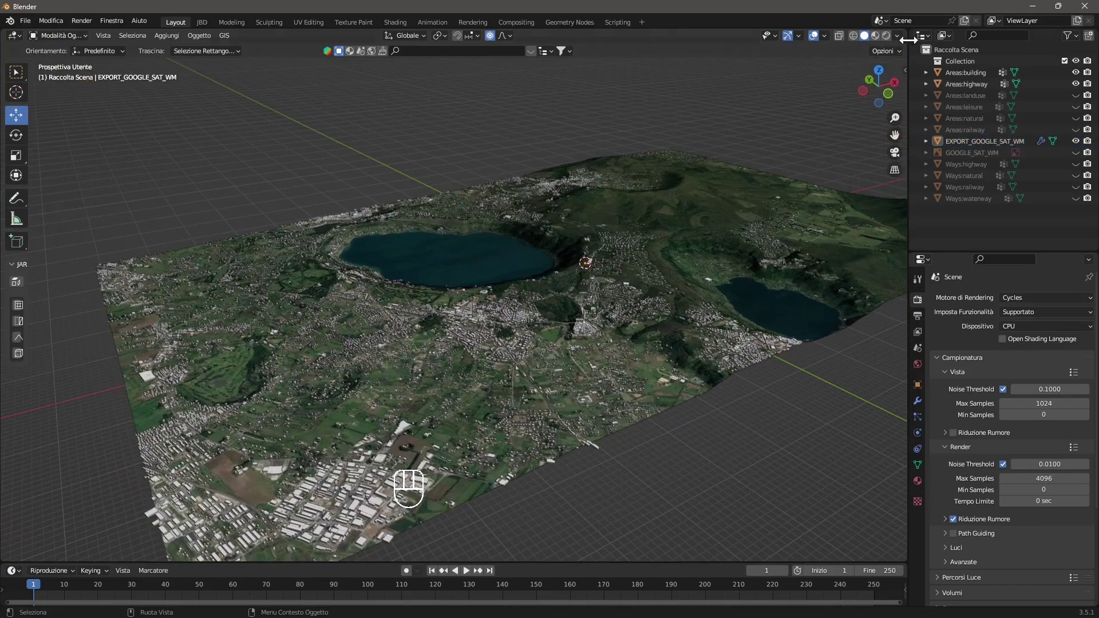
left_click(1091, 7)
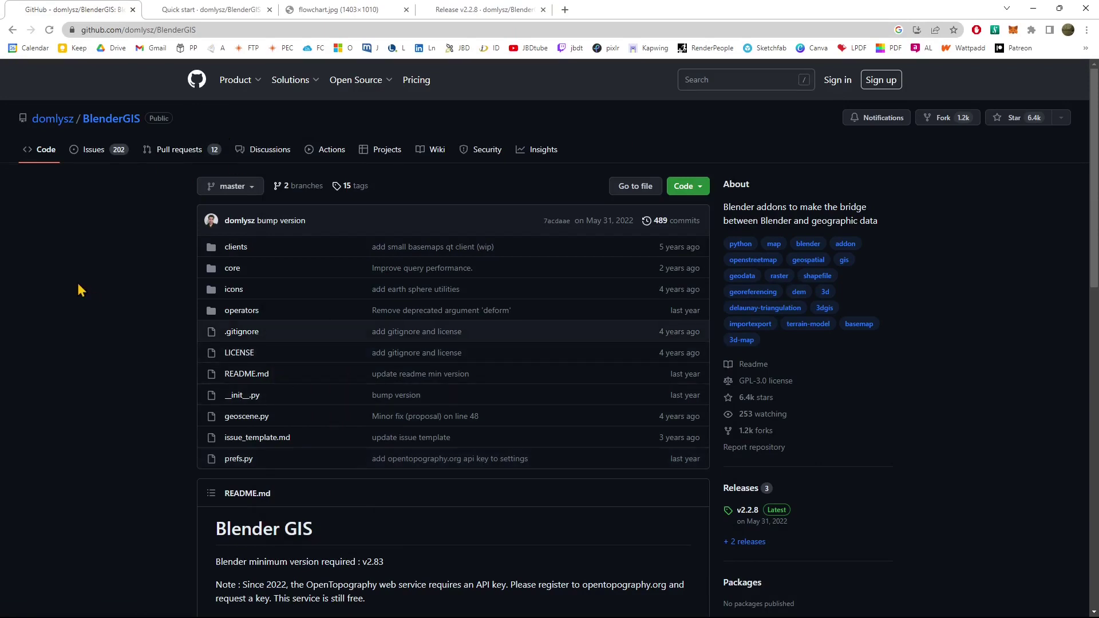
Search the web for 'blendergis' from the browser address bar
left_click(158, 33)
type("blender")
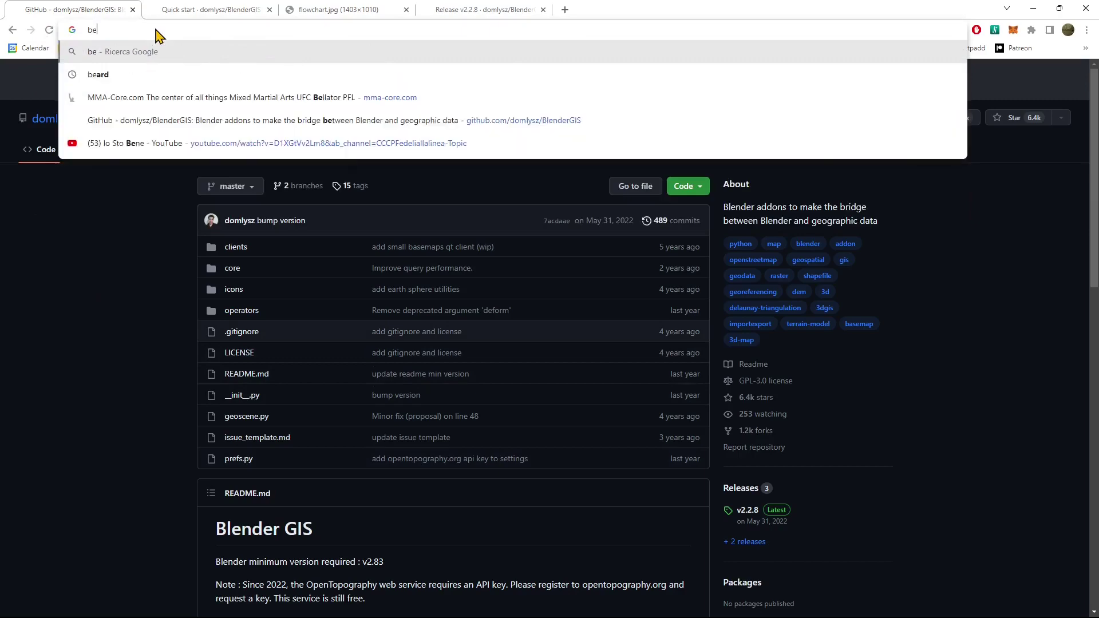
type("gis")
key("Return")
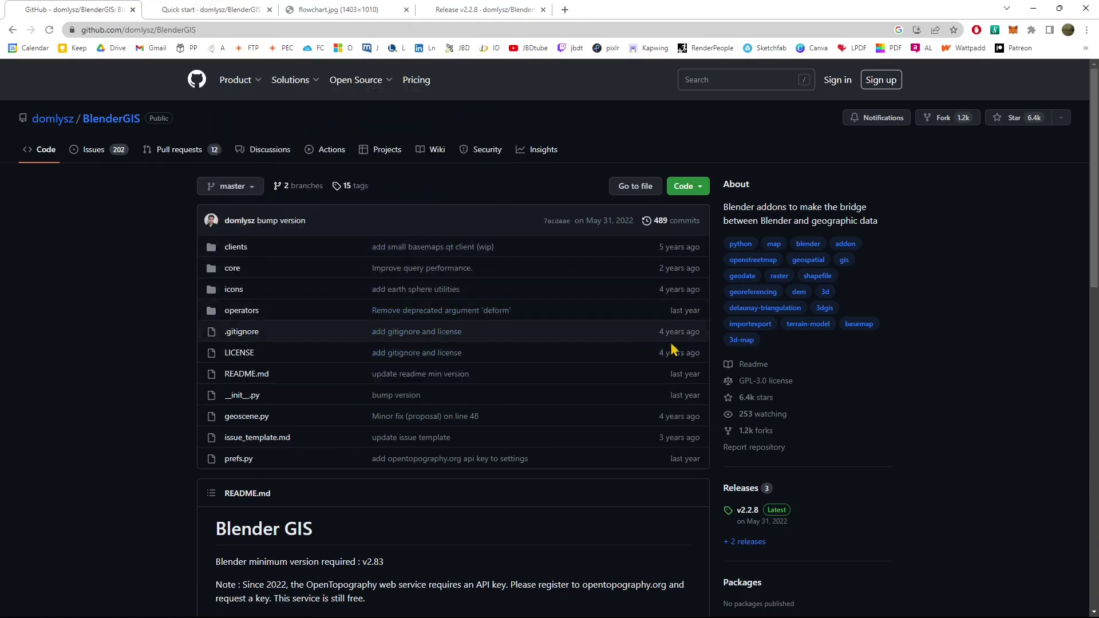
Scroll to Releases and move the v2.2.8 release tab into second position
scroll(716, 400, "down", 3)
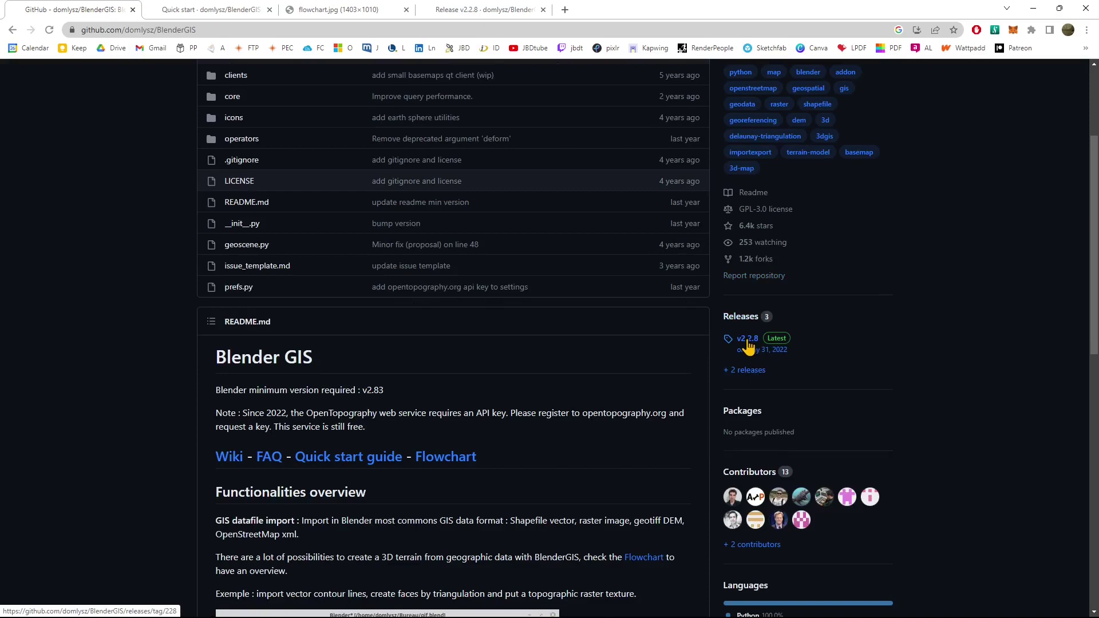
left_click_drag(474, 11, 220, 16)
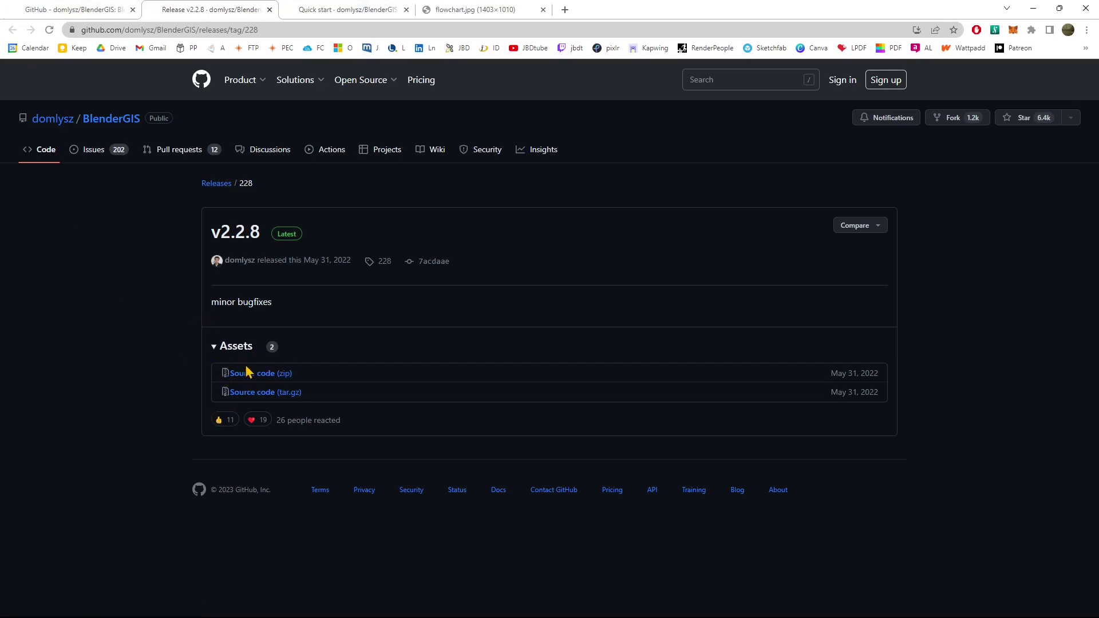
Look through the Quick start guide, then scroll through the BlenderGIS repository README
left_click(350, 8)
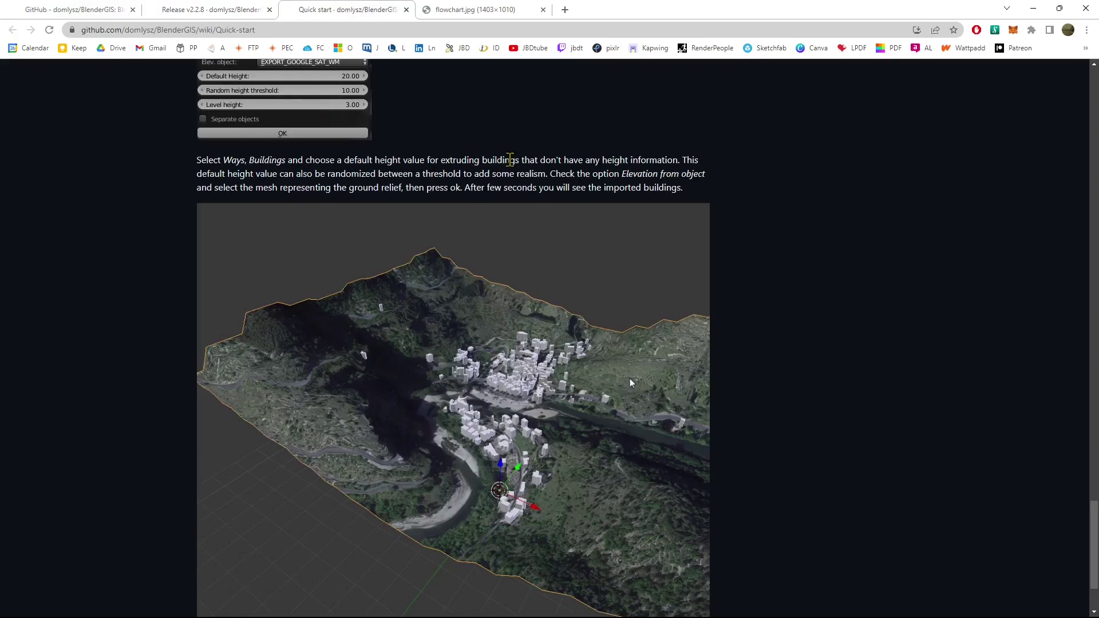
left_click(81, 8)
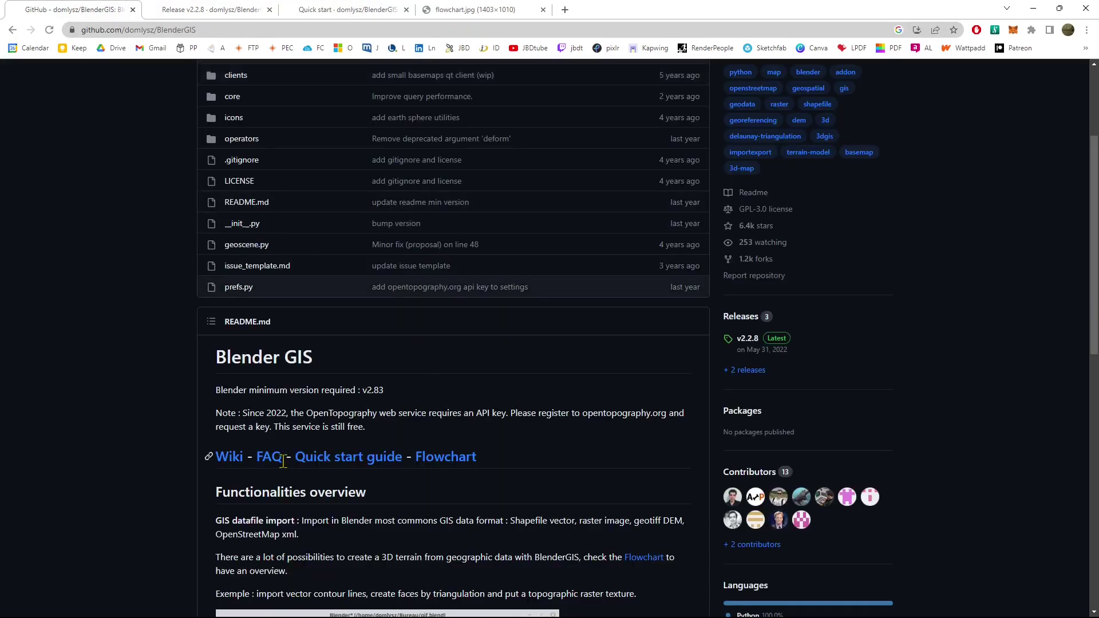
scroll(292, 460, "up", 4)
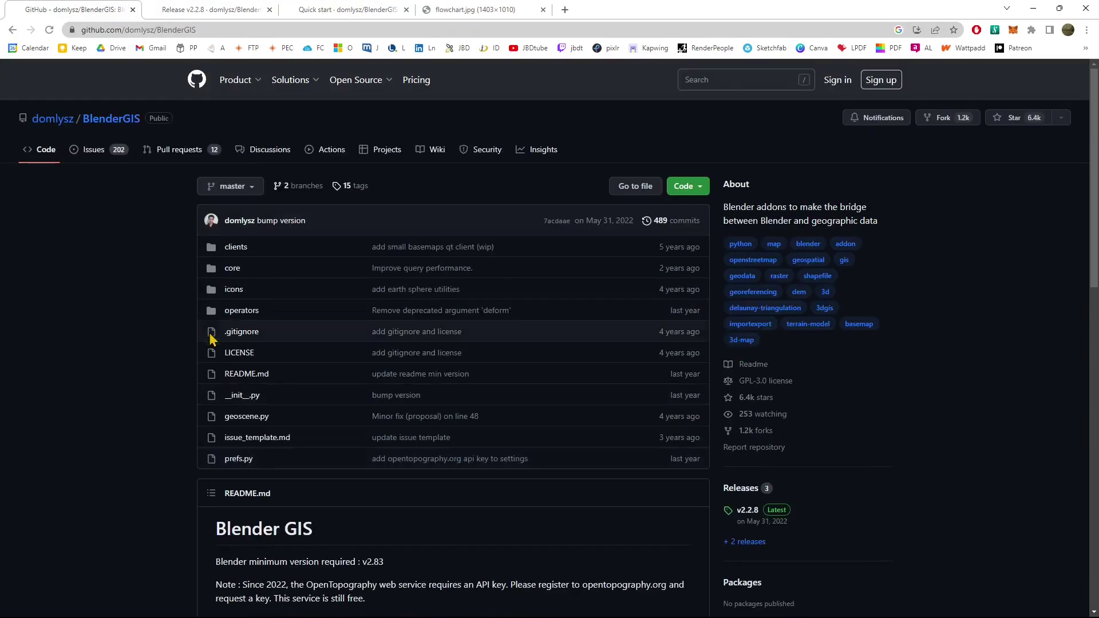
scroll(364, 452, "down", 3)
scroll(319, 342, "up", 3)
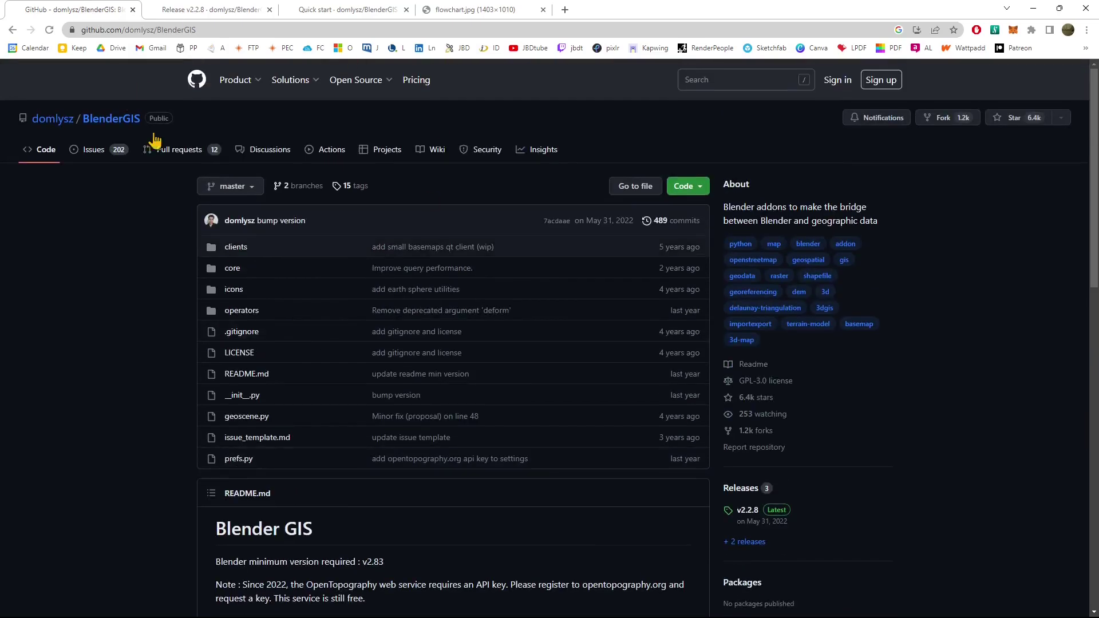
scroll(250, 420, "down", 6)
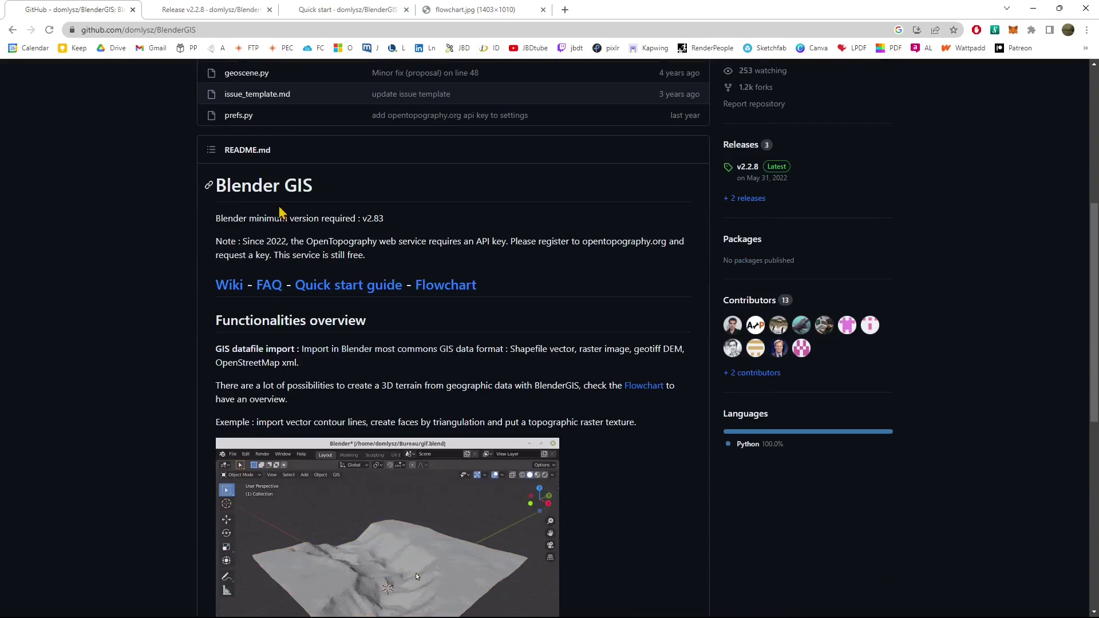
scroll(311, 229, "down", 2)
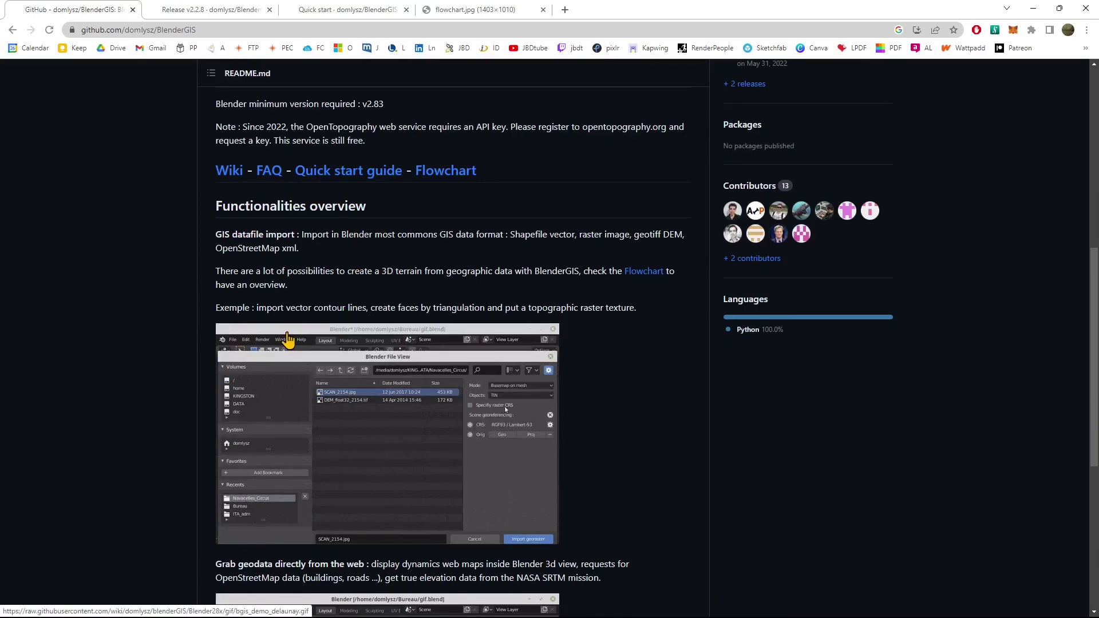
scroll(353, 287, "down", 1)
scroll(353, 287, "down", 6)
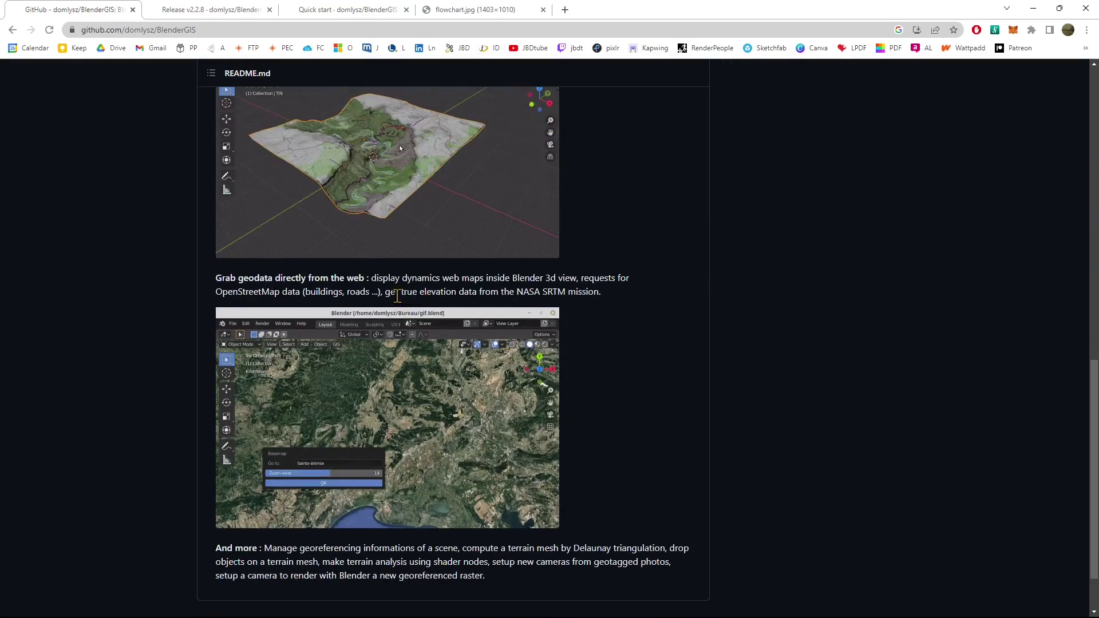
scroll(366, 435, "up", 8)
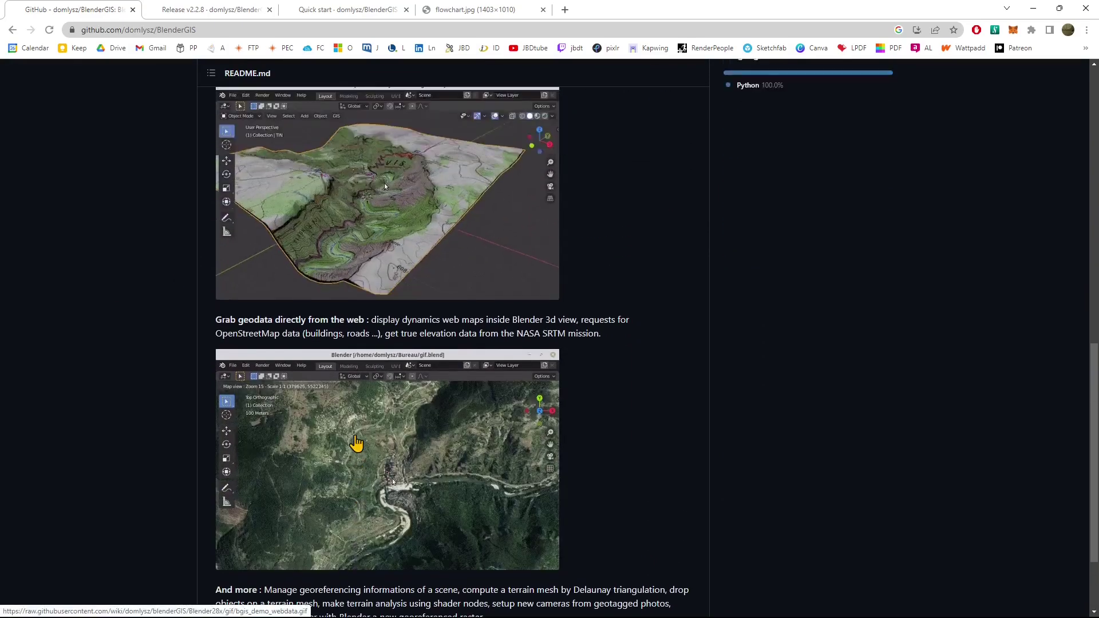
scroll(369, 437, "up", 5)
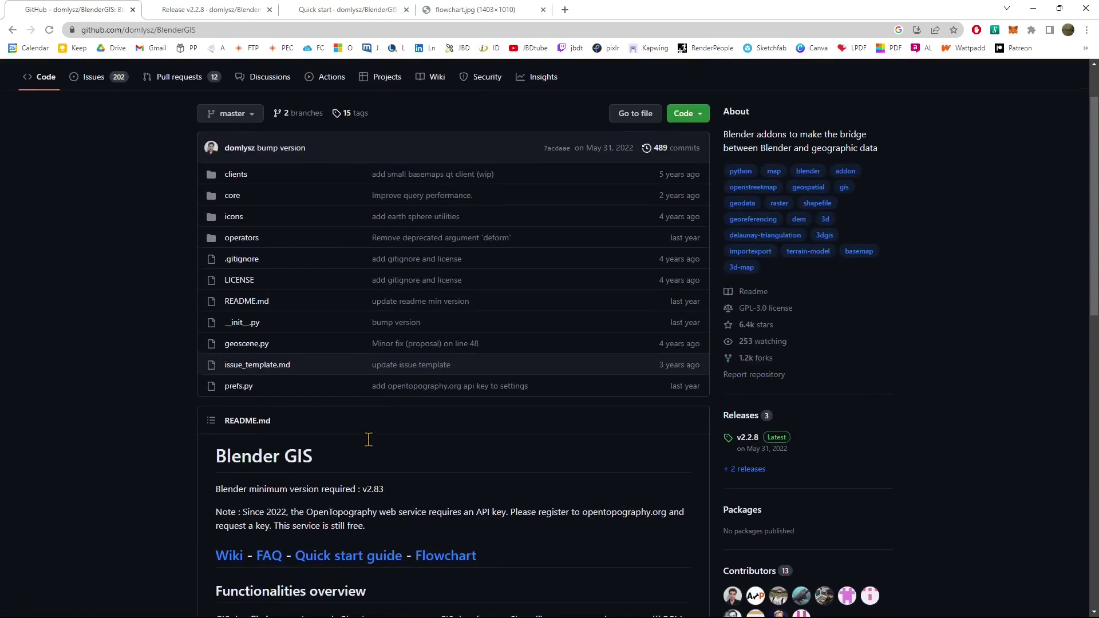
scroll(369, 447, "down", 3)
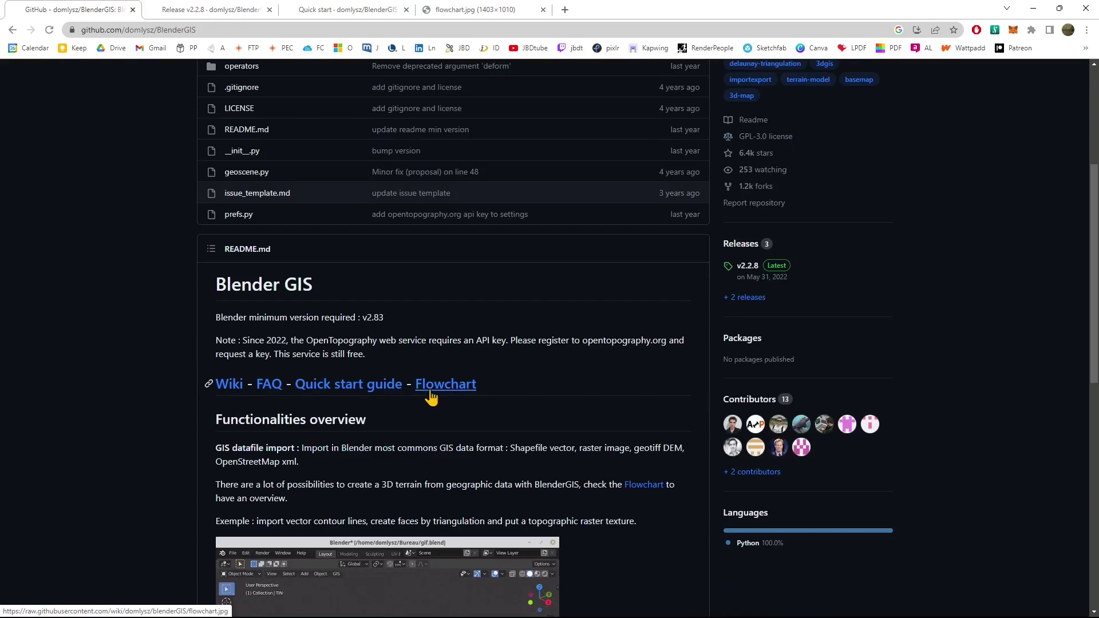
Check the v2.2.8 release, return the Quick start guide to the top, and view flowchart.jpg
left_click(244, 12)
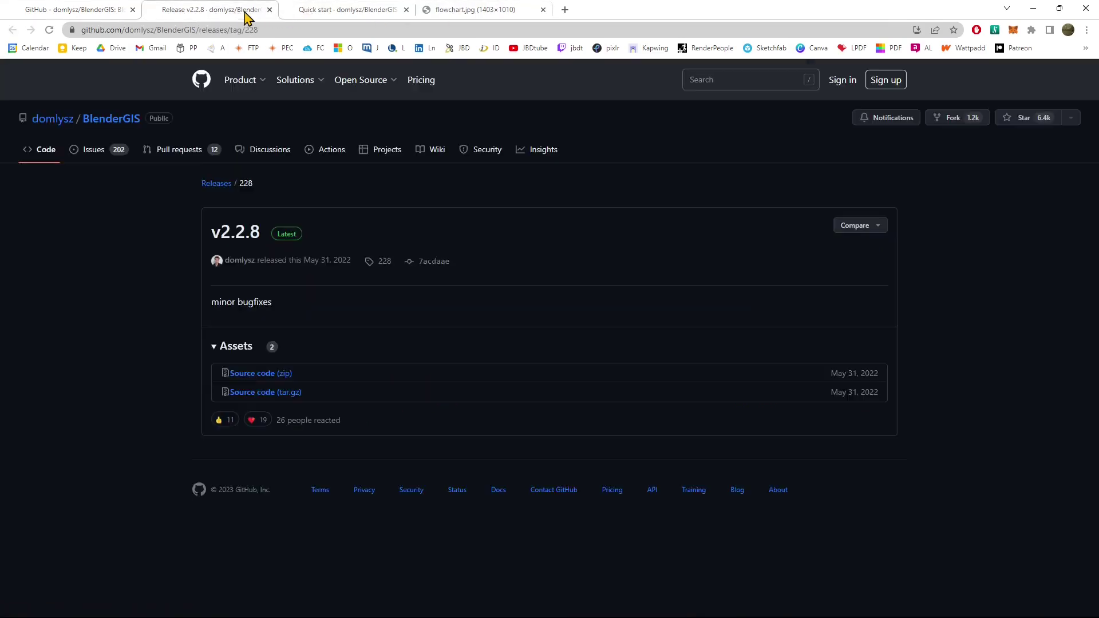
left_click(314, 10)
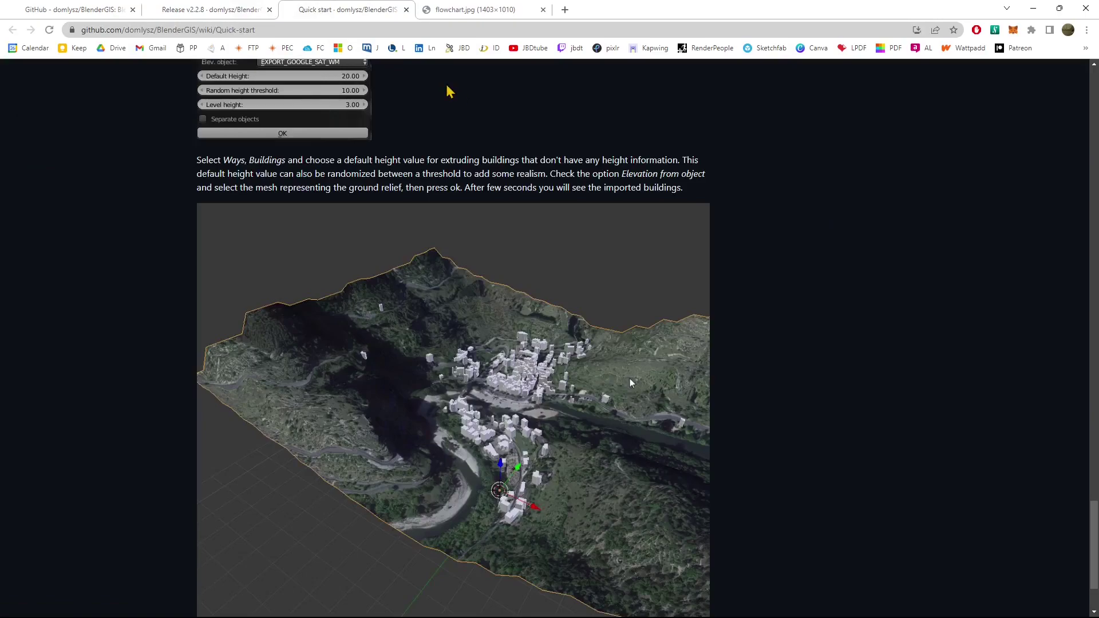
scroll(380, 311, "up", 3)
scroll(412, 388, "down", 5)
scroll(437, 393, "up", 5)
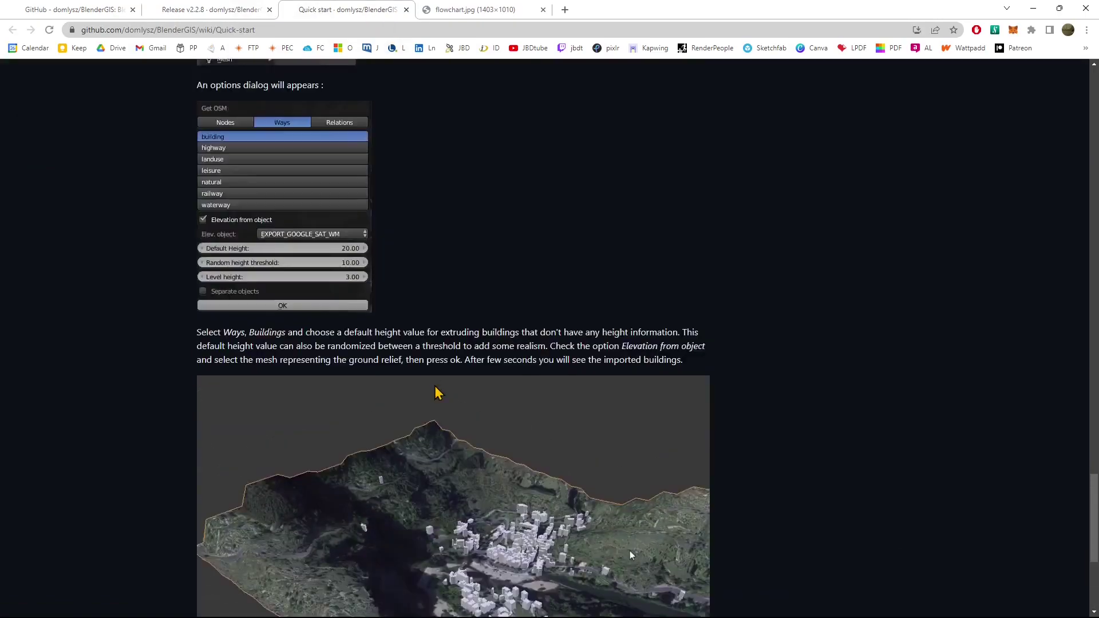
scroll(437, 392, "up", 15)
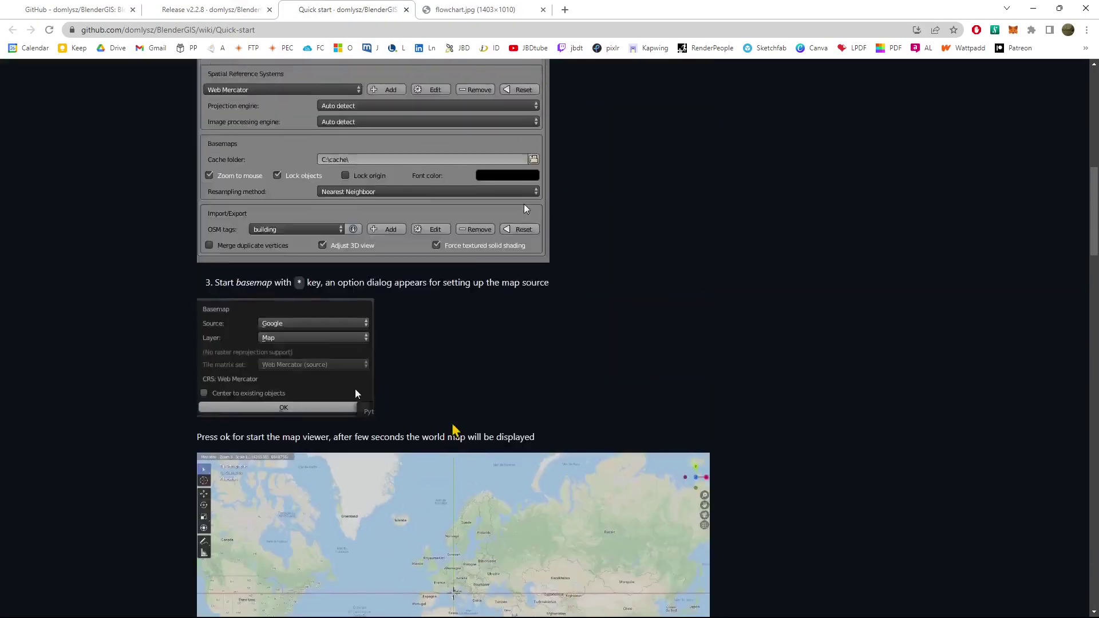
scroll(452, 429, "up", 10)
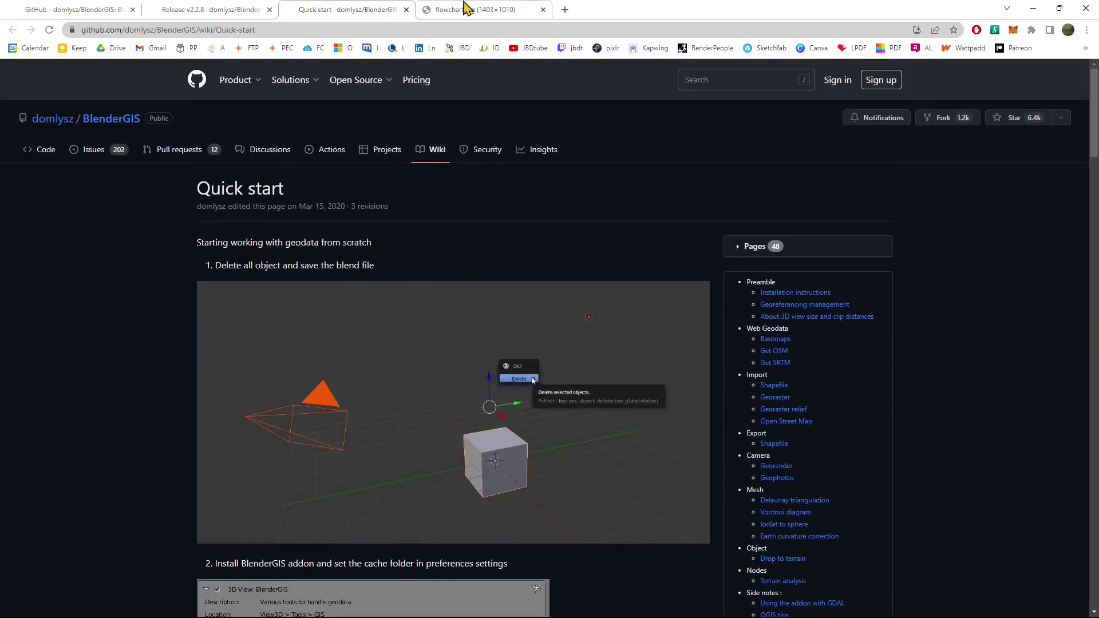
left_click(475, 10)
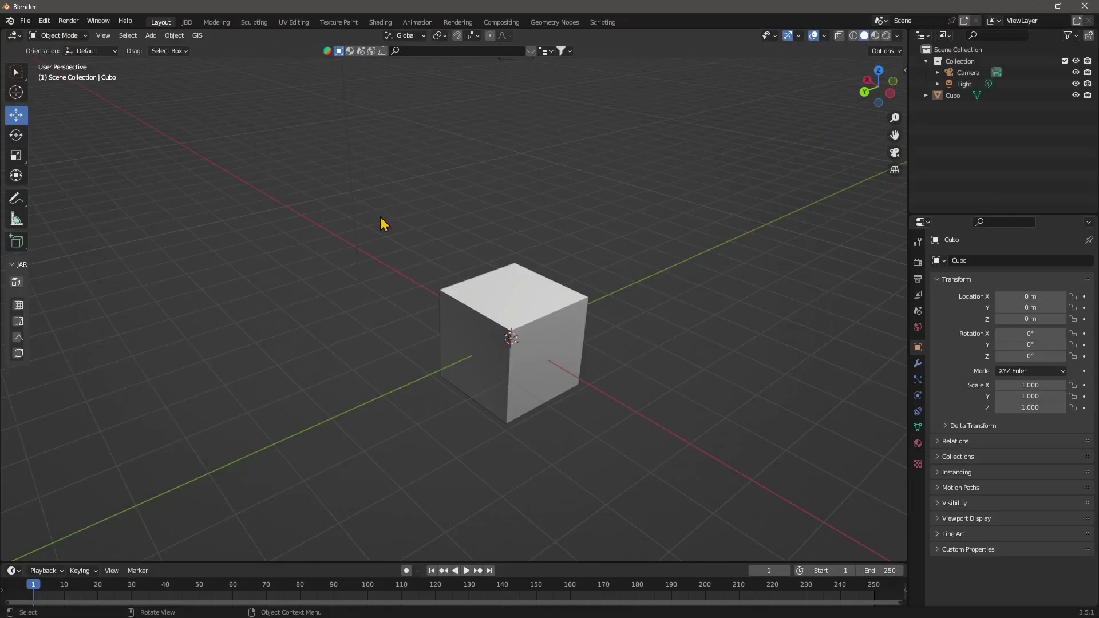
Box-select and delete the default cube, camera and light, then orbit the empty scene
scroll(556, 313, "down", 5)
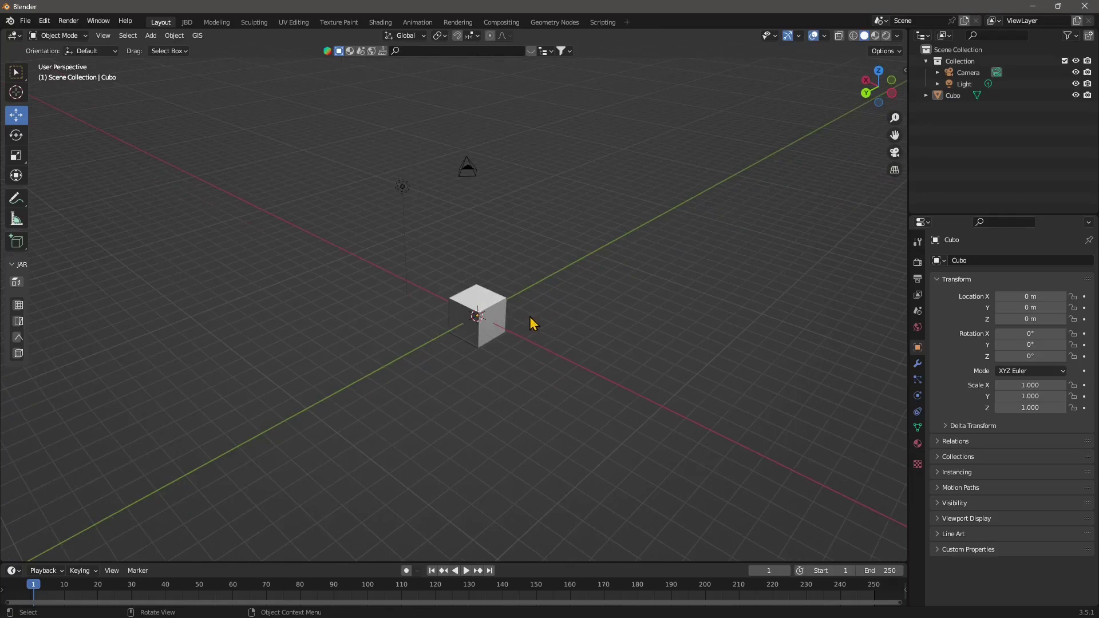
left_click_drag(365, 127, 595, 477)
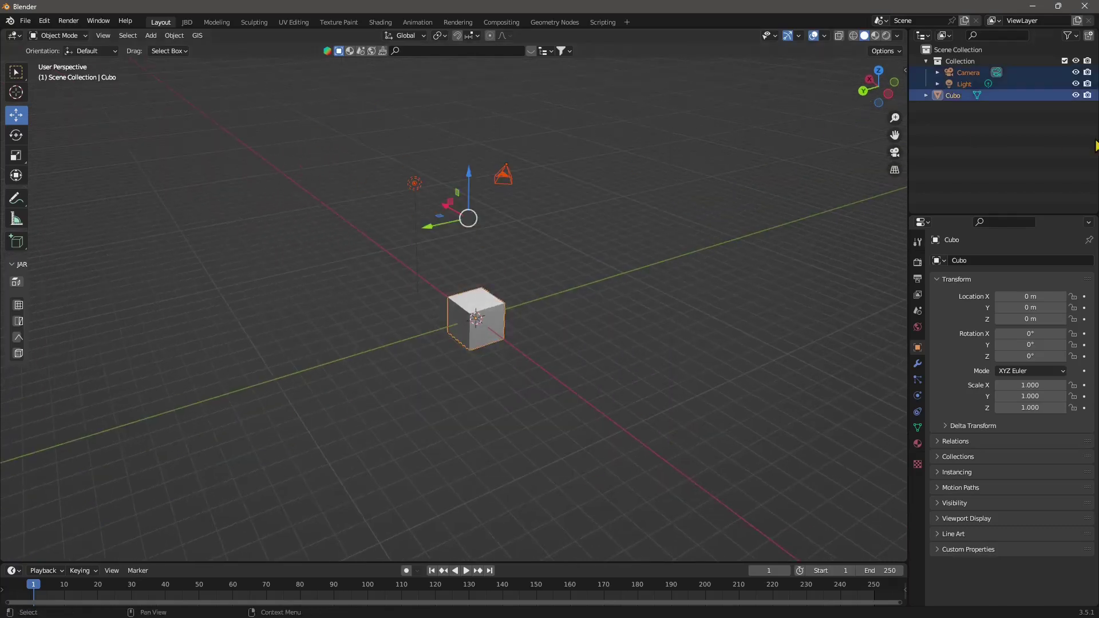
key("Delete")
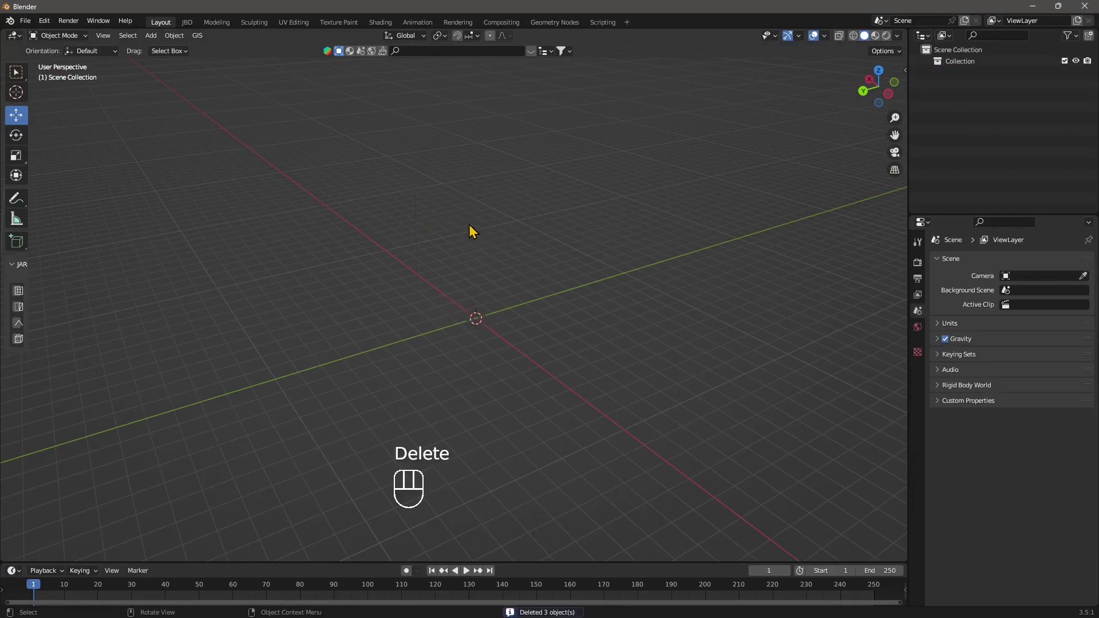
middle_click_drag(463, 332, 434, 245)
middle_click_drag(132, 130, 522, 290)
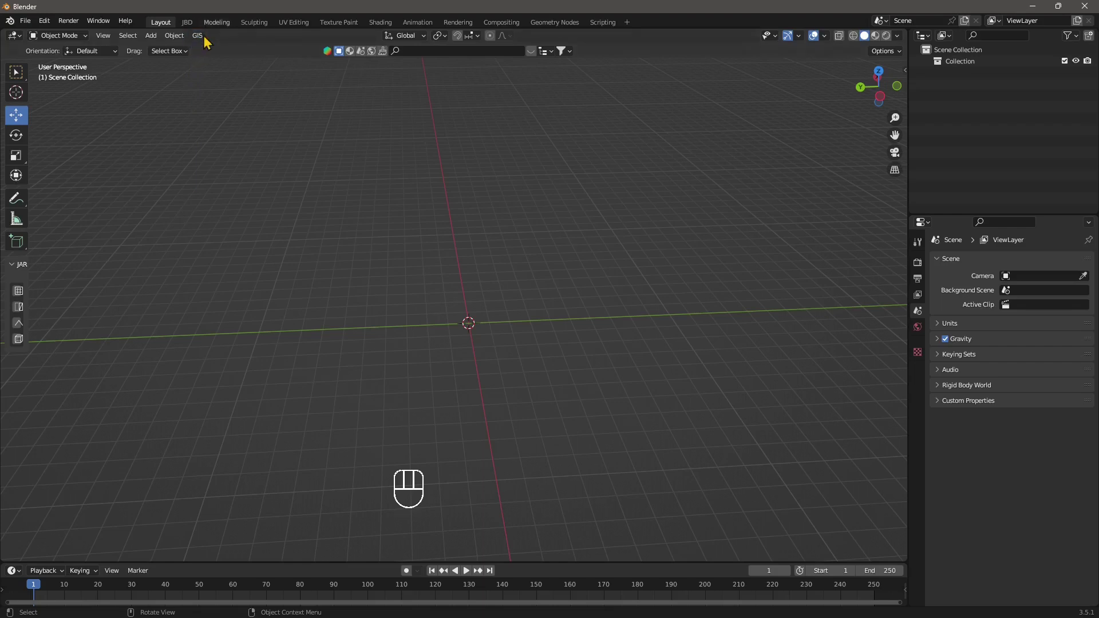
Install BlenderGIS-228.zip from Downloads through Preferences > Add-ons > Install
left_click(46, 23)
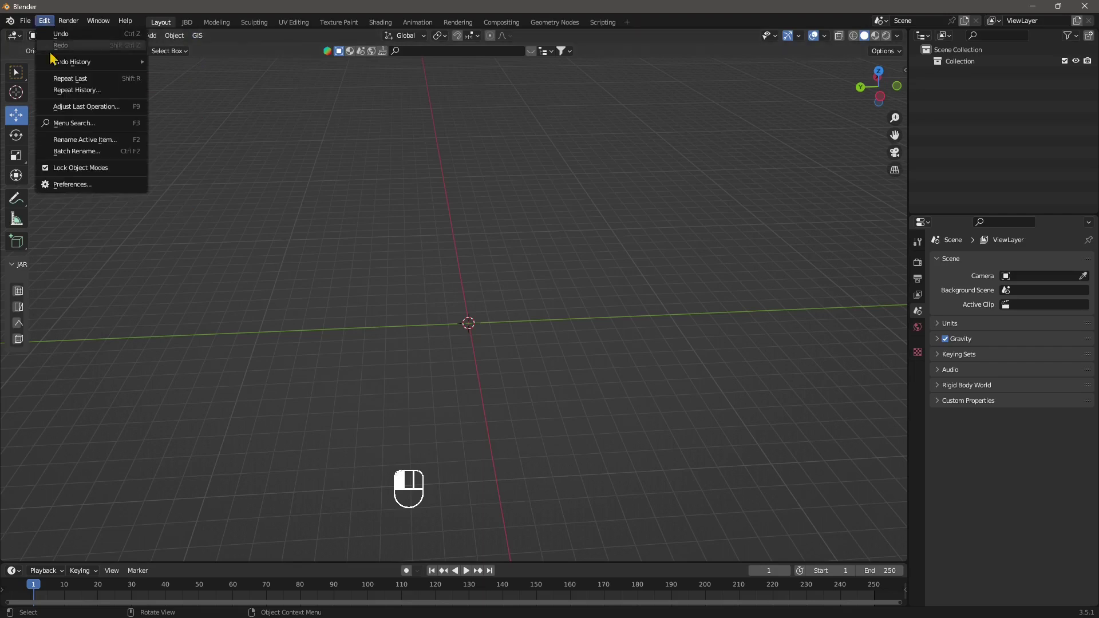
left_click(74, 181)
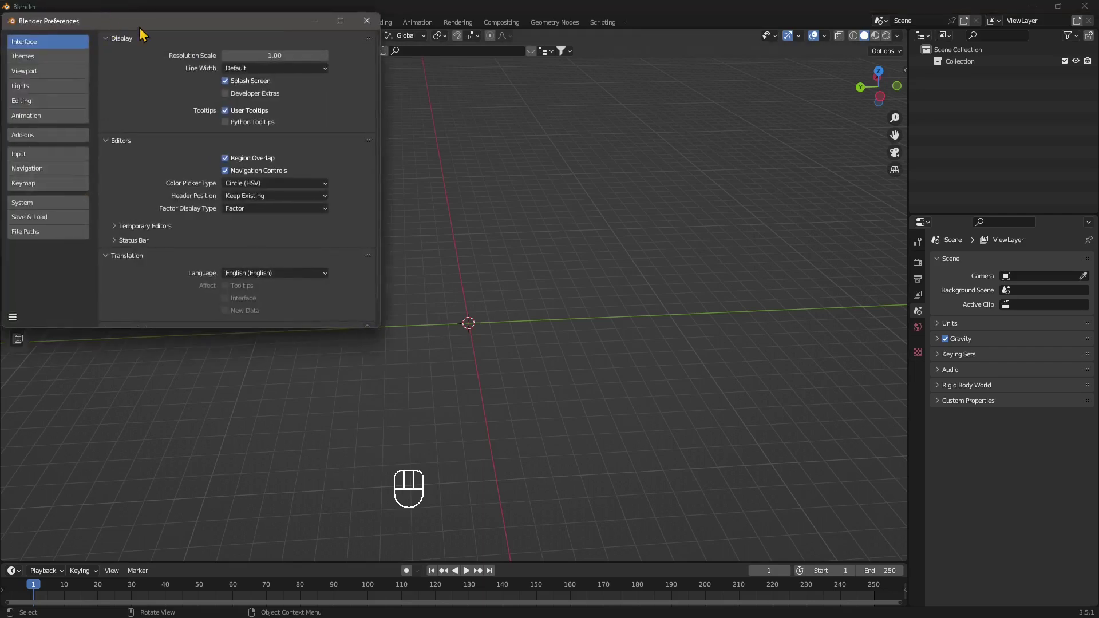
left_click_drag(139, 26, 329, 123)
left_click(266, 236)
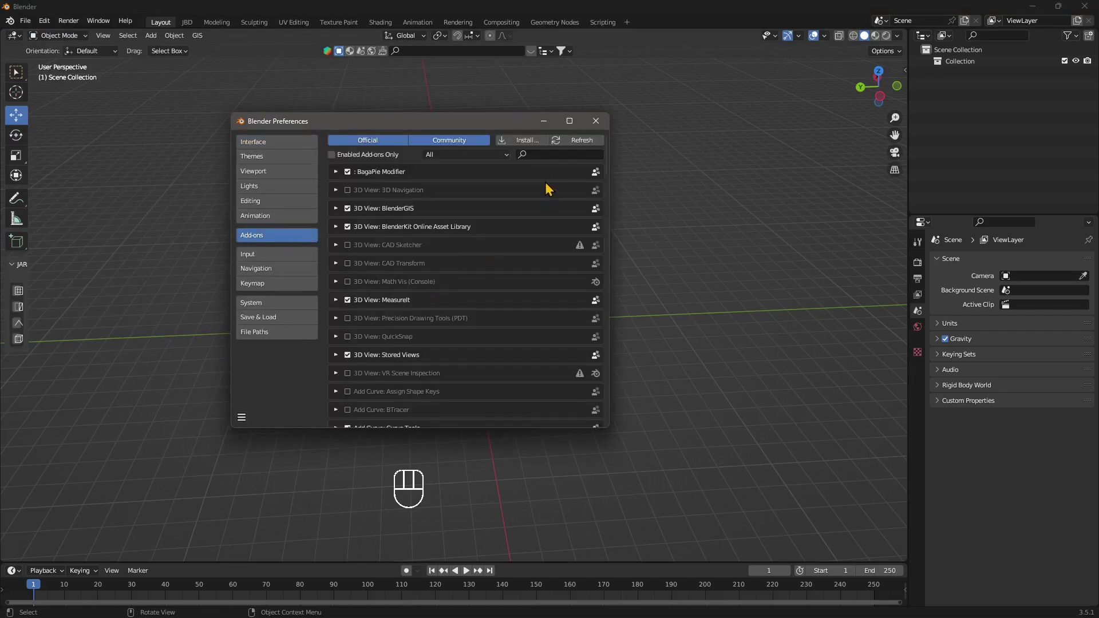
left_click(526, 141)
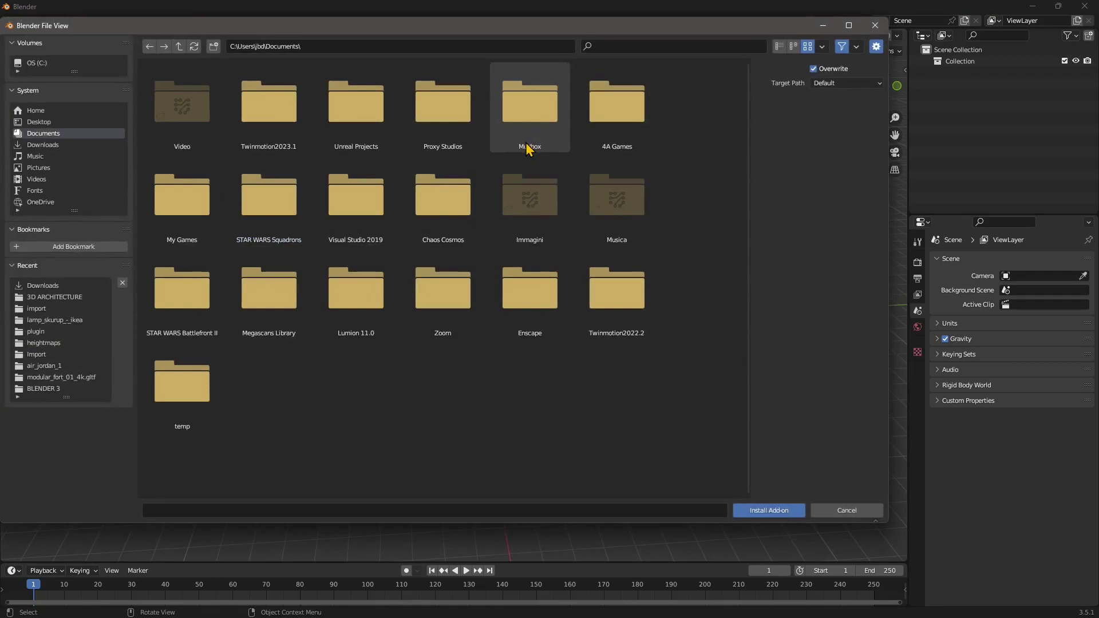
left_click(45, 147)
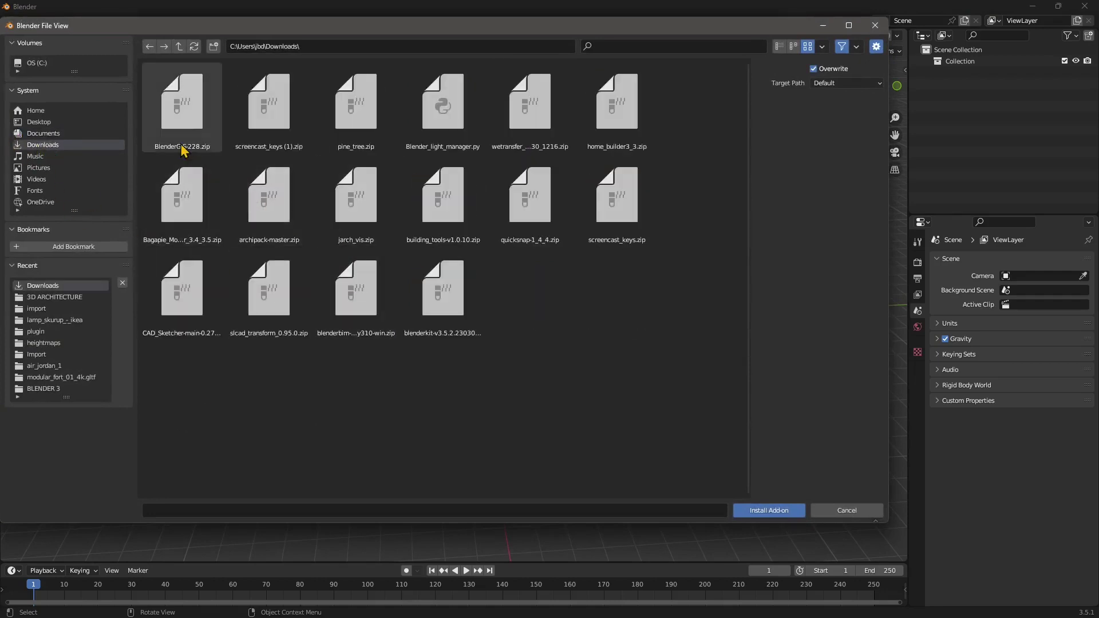
left_click(189, 137)
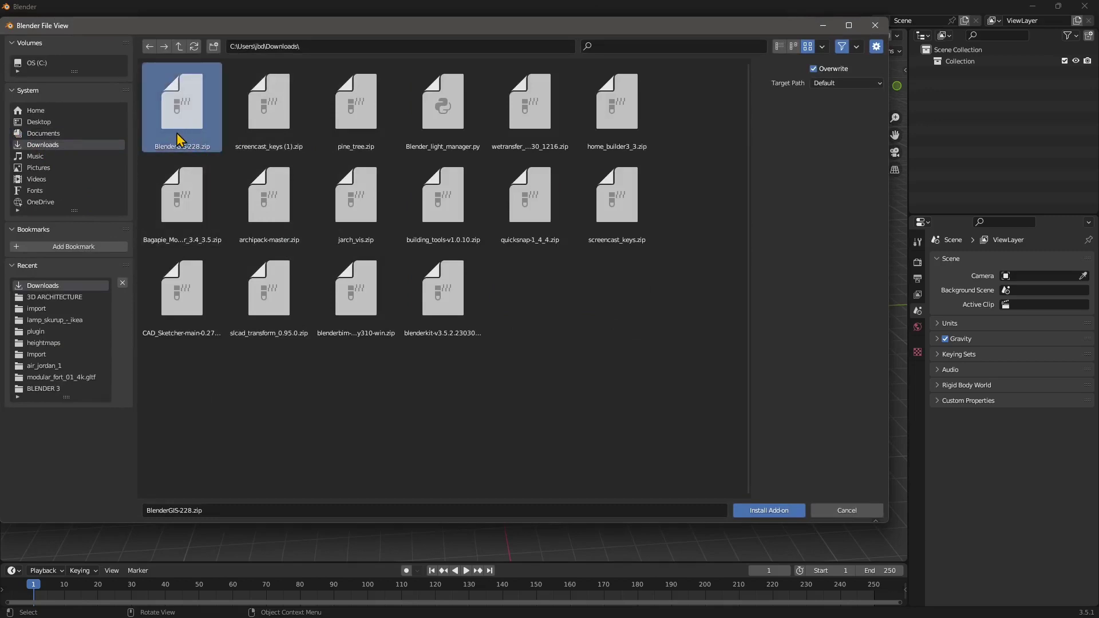
left_click(767, 511)
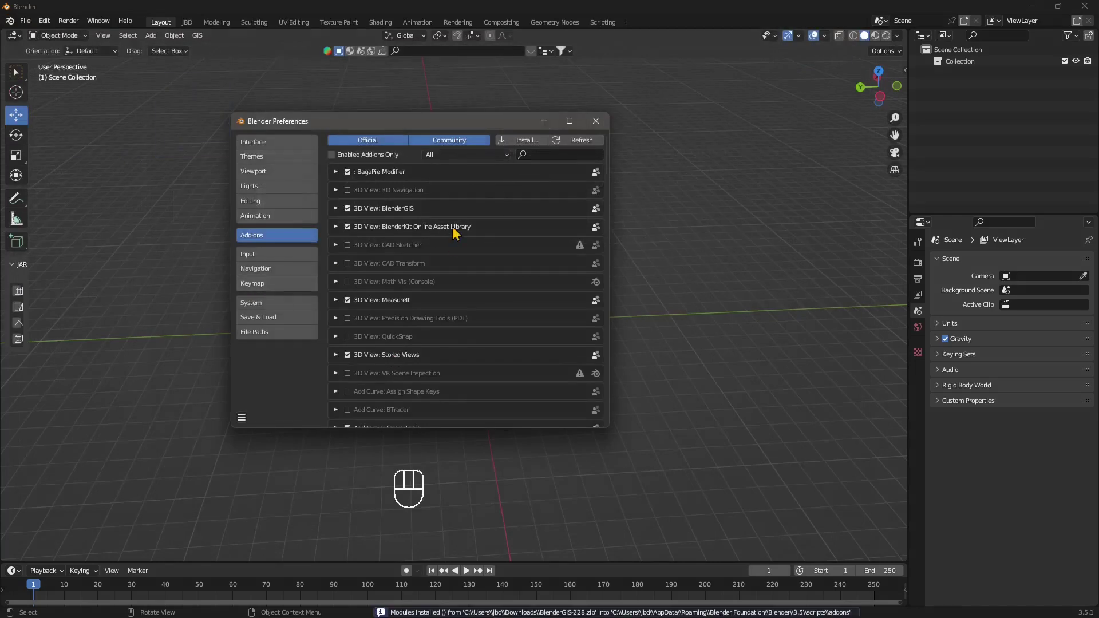
Search the add-ons for 'gis' and enable 3D View: BlenderGIS
left_click_drag(440, 121, 468, 129)
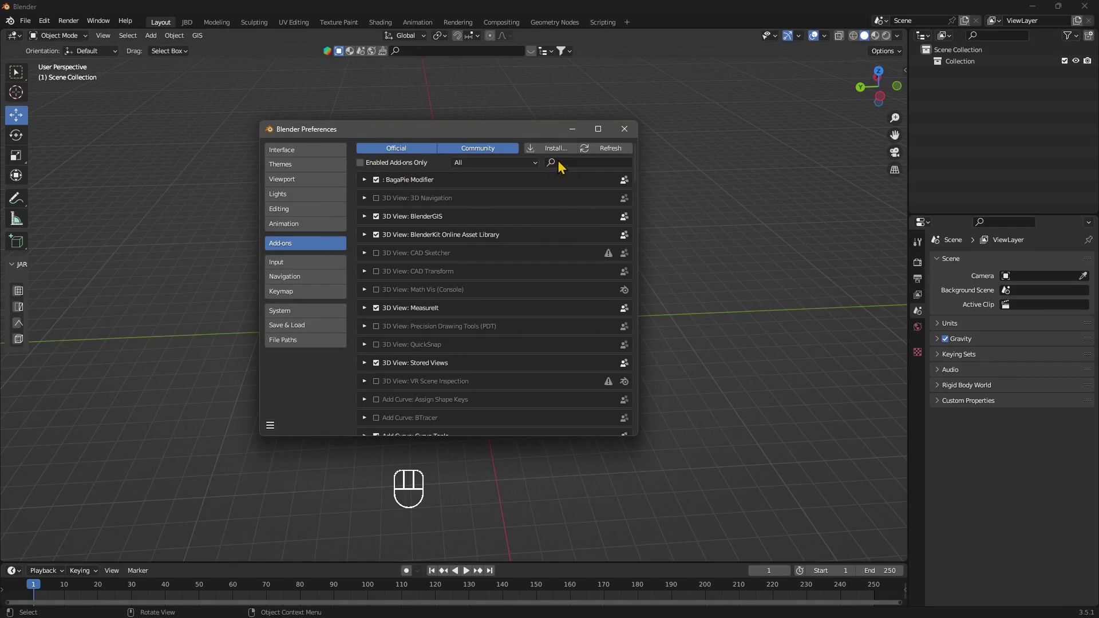
left_click(572, 165)
type("gis")
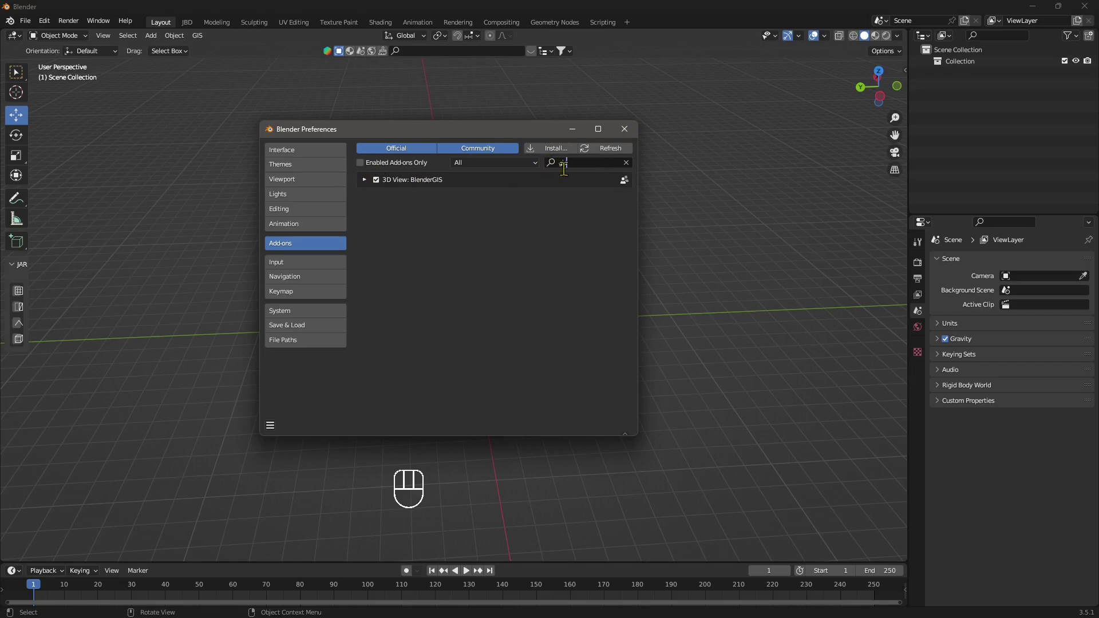
left_click(375, 180)
Expand the BlenderGIS settings and enlarge Preferences to show the cache folder and data servers
left_click(365, 180)
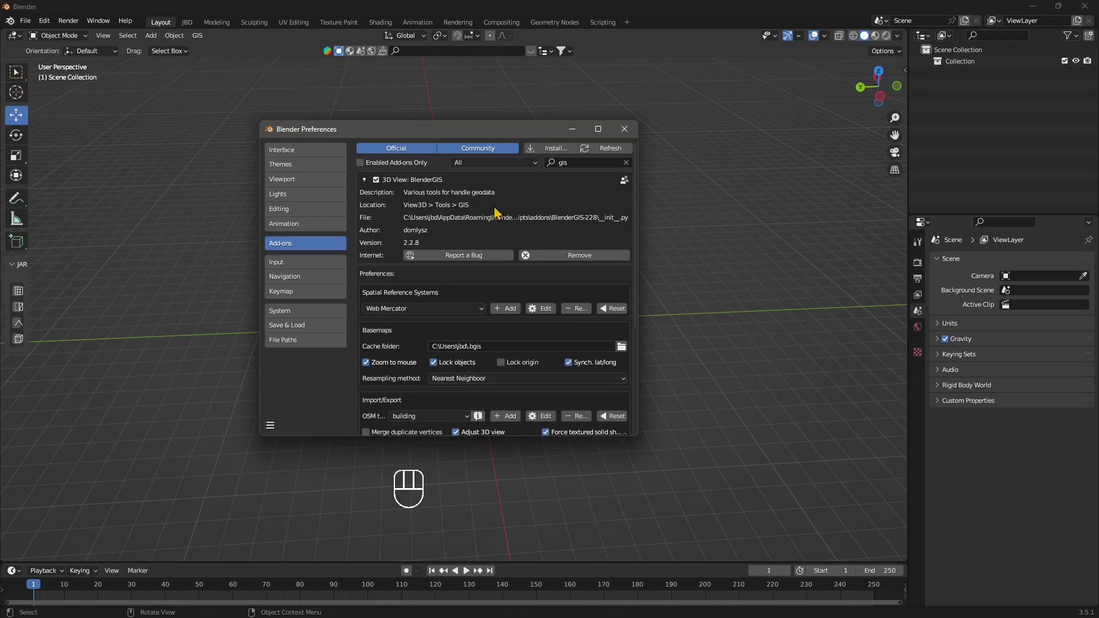
scroll(495, 251, "down", 1)
left_click_drag(633, 440, 864, 536)
scroll(510, 483, "down", 2)
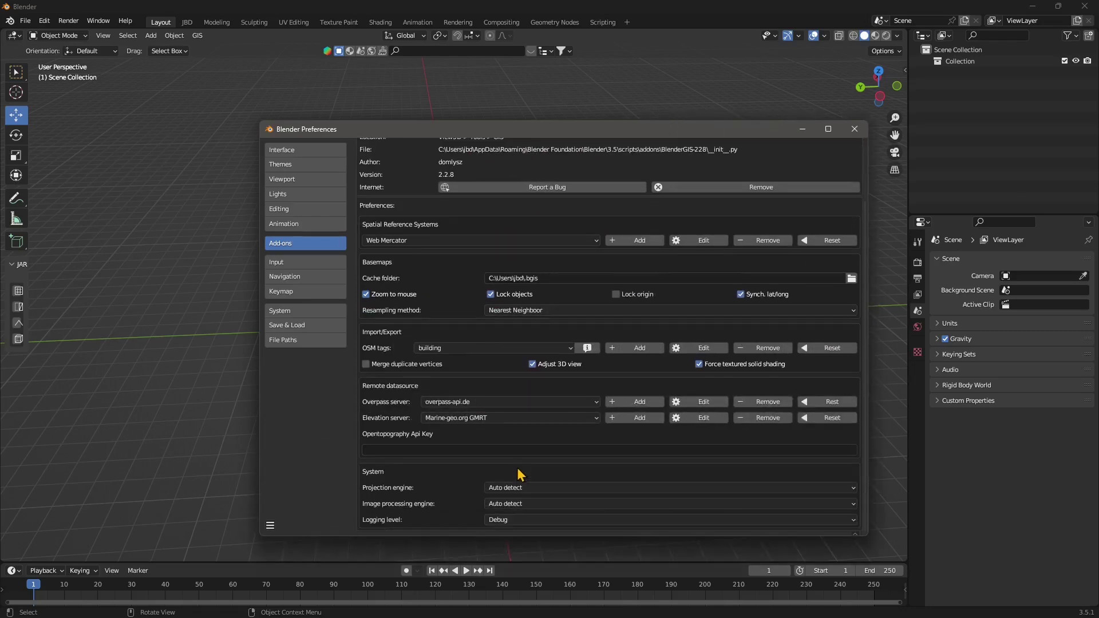
scroll(506, 473, "up", 3)
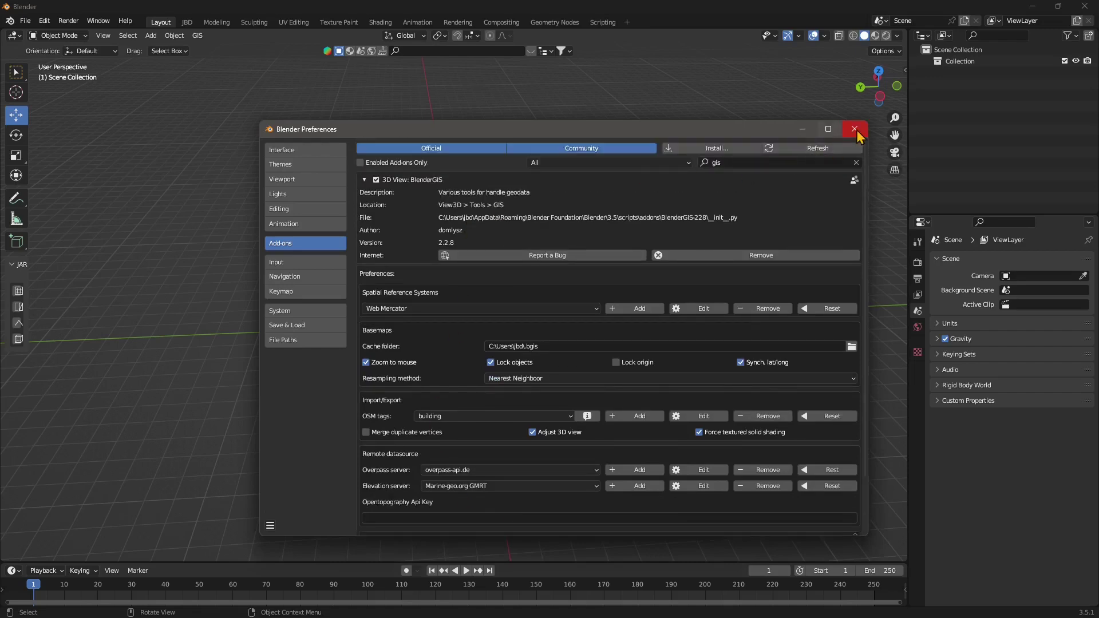
Close Preferences and look through the GIS menu's Web geodata, Import and Object submenus
left_click(861, 131)
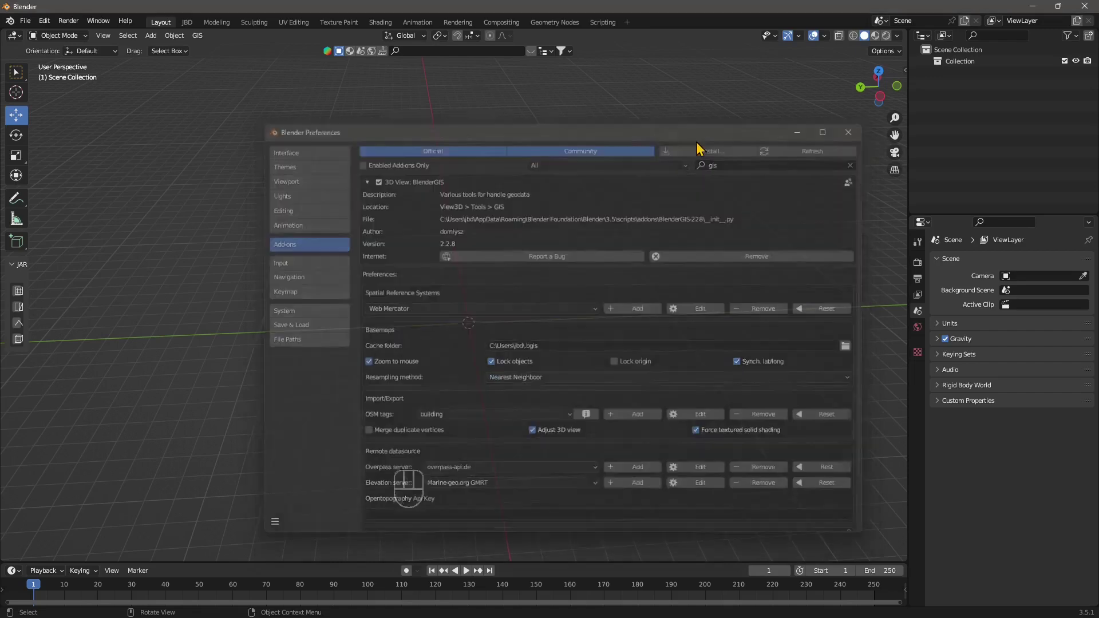
left_click(198, 36)
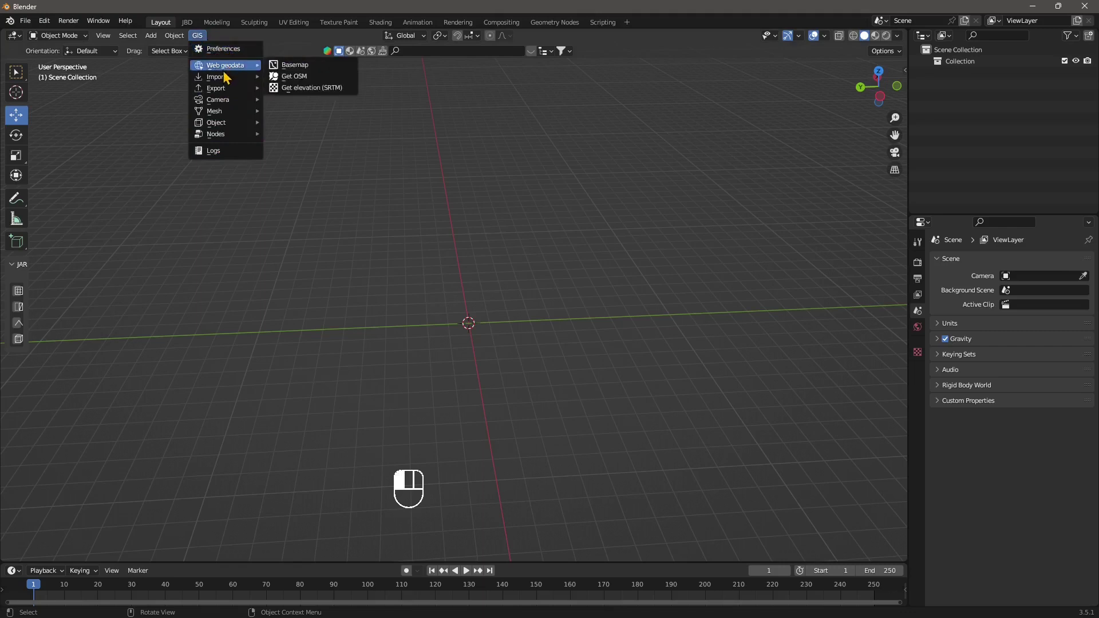
mouse_move(225, 81)
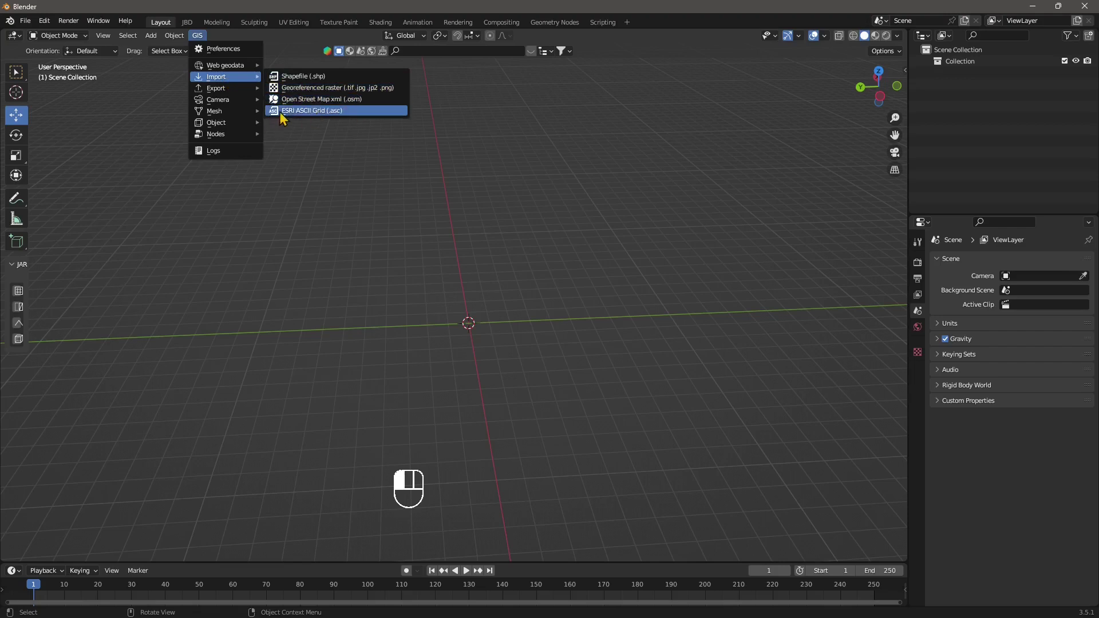
mouse_move(225, 103)
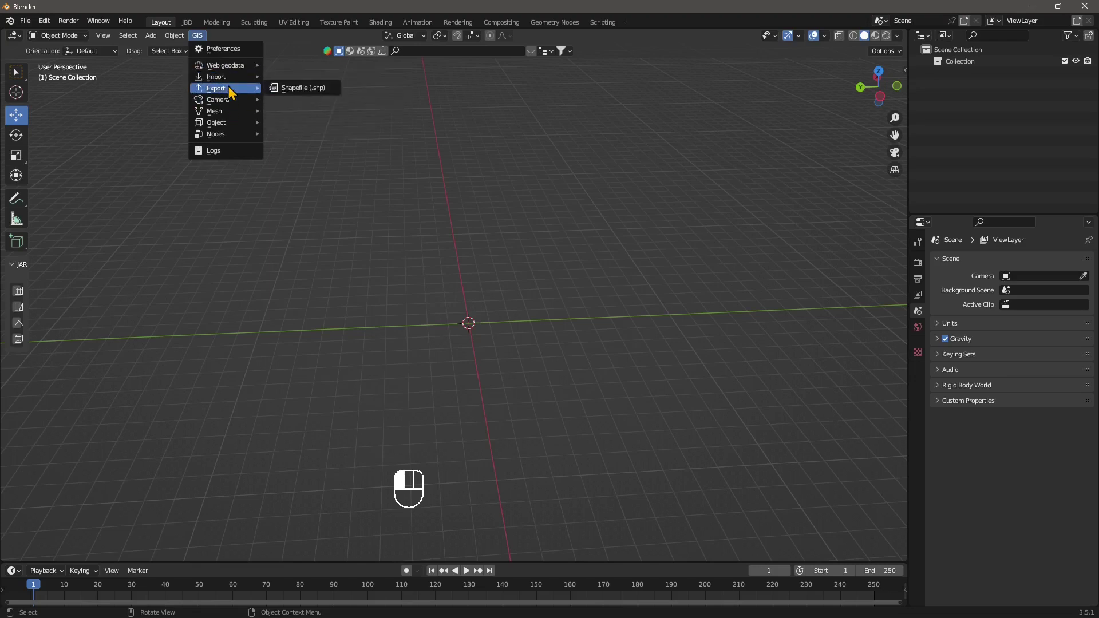
left_click(221, 132)
left_click(197, 36)
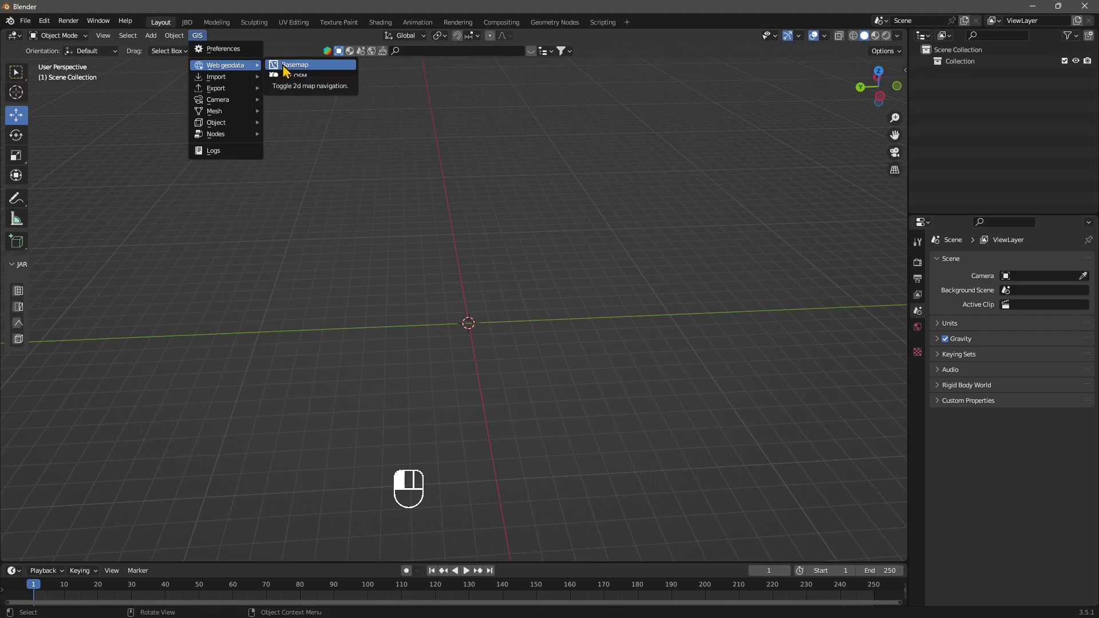
Load a Web geodata Basemap with Source Google and Layer Satellite
left_click(290, 66)
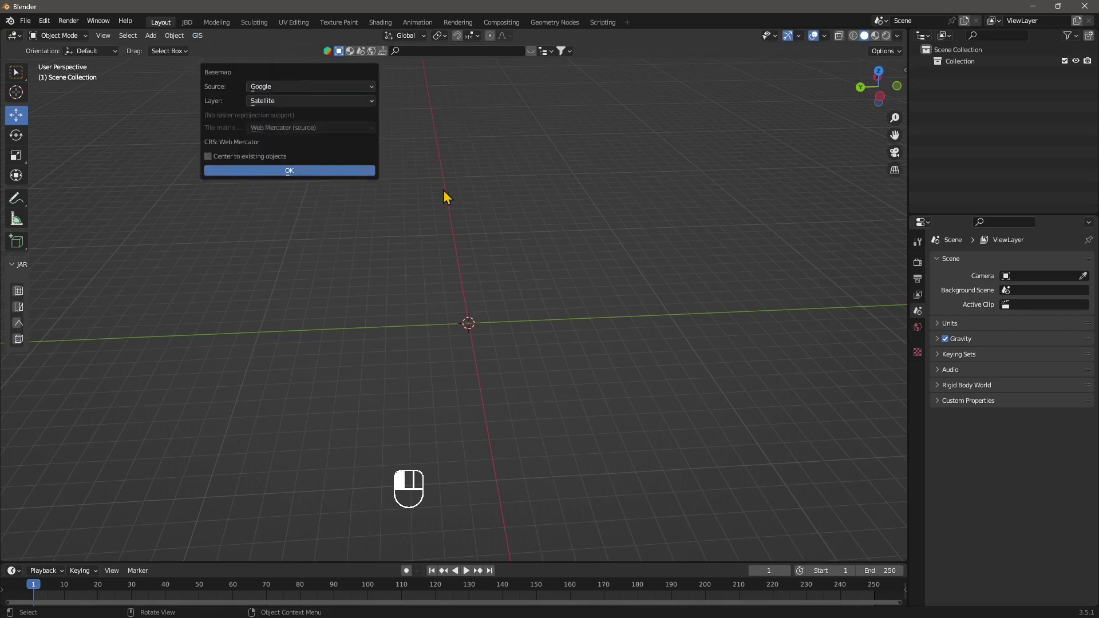
left_click(282, 87)
left_click(273, 96)
left_click(268, 102)
left_click(270, 102)
left_click(273, 117)
left_click(272, 102)
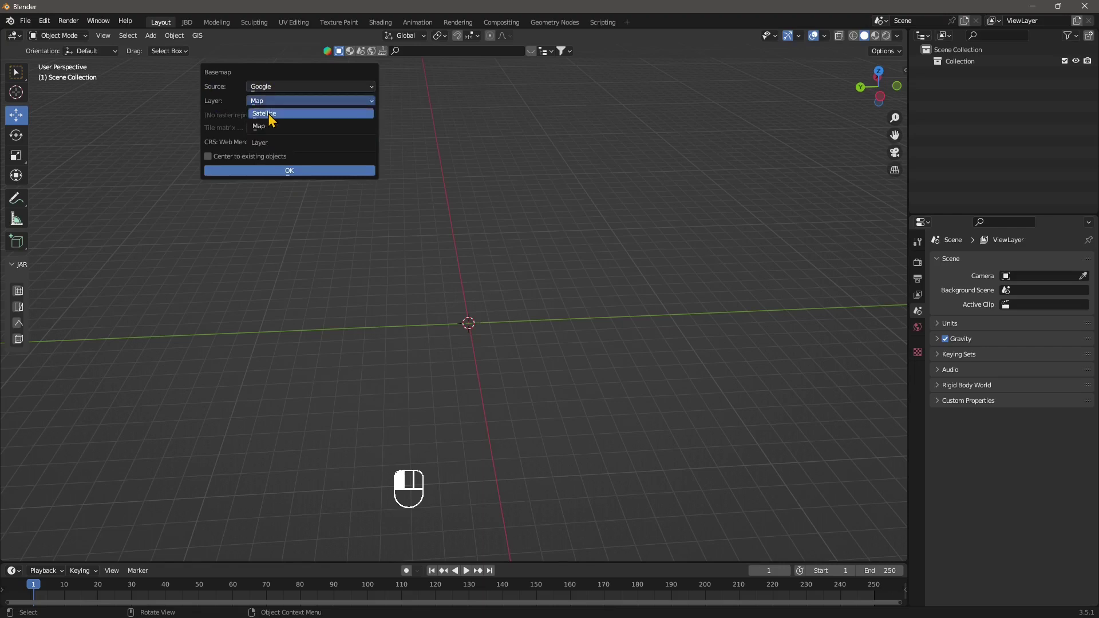
left_click(270, 116)
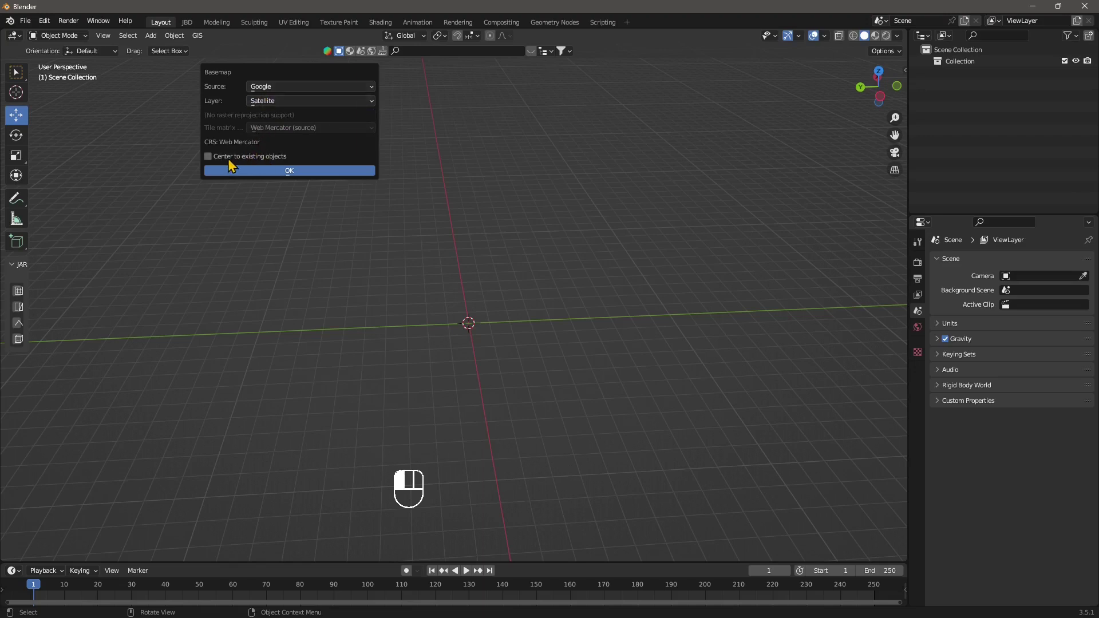
left_click(293, 171)
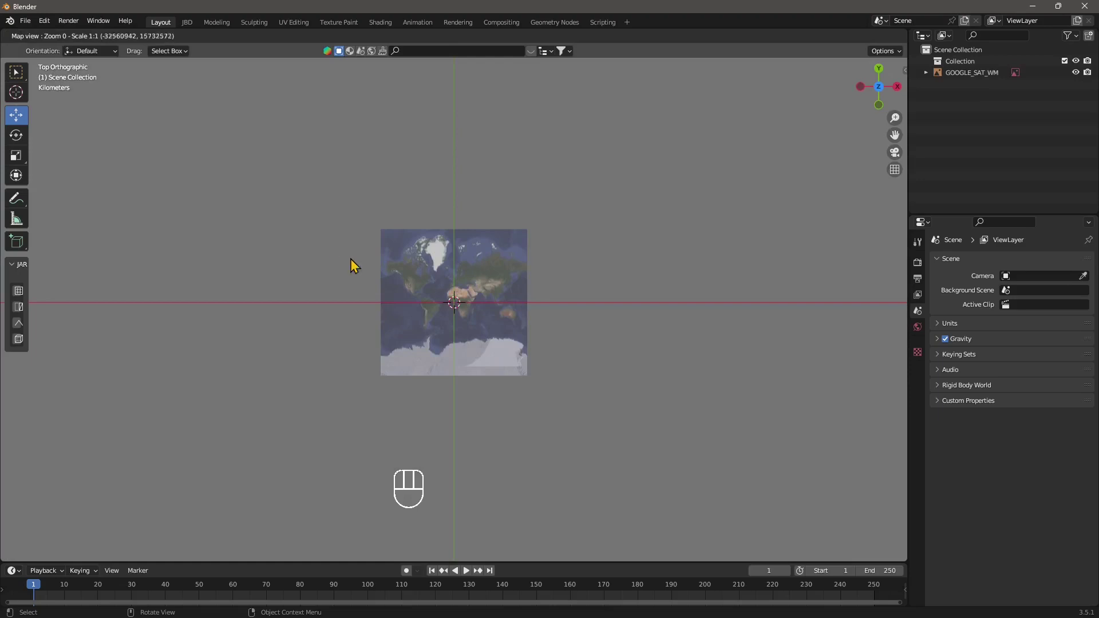
Zoom the world satellite map toward Europe and pan toward Corsica and central Italy
scroll(451, 357, "up", 1)
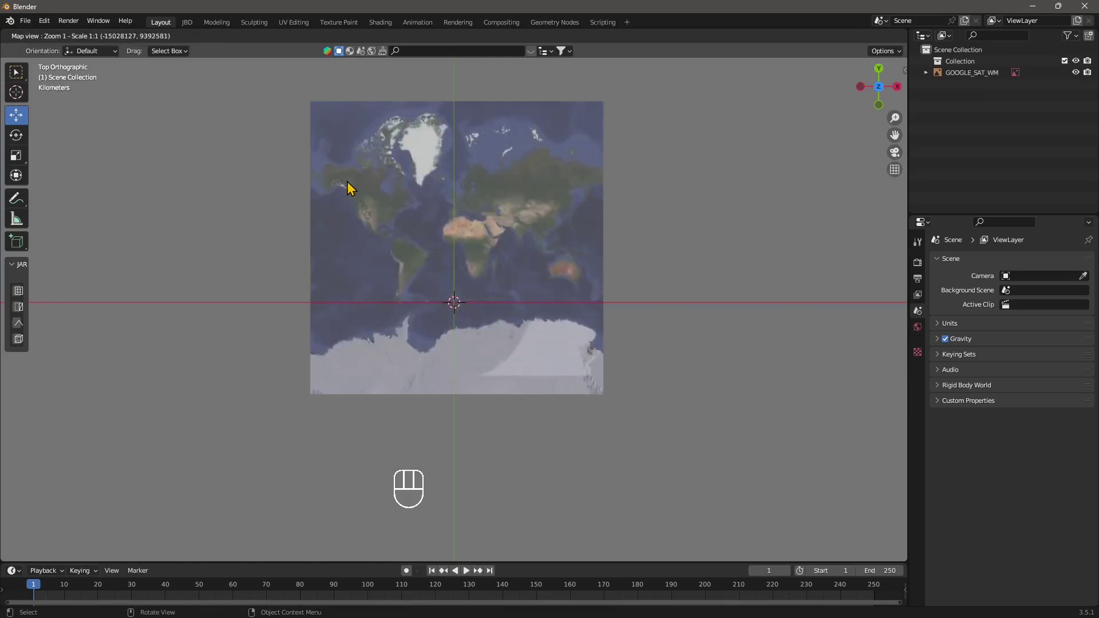
scroll(446, 257, "up", 1)
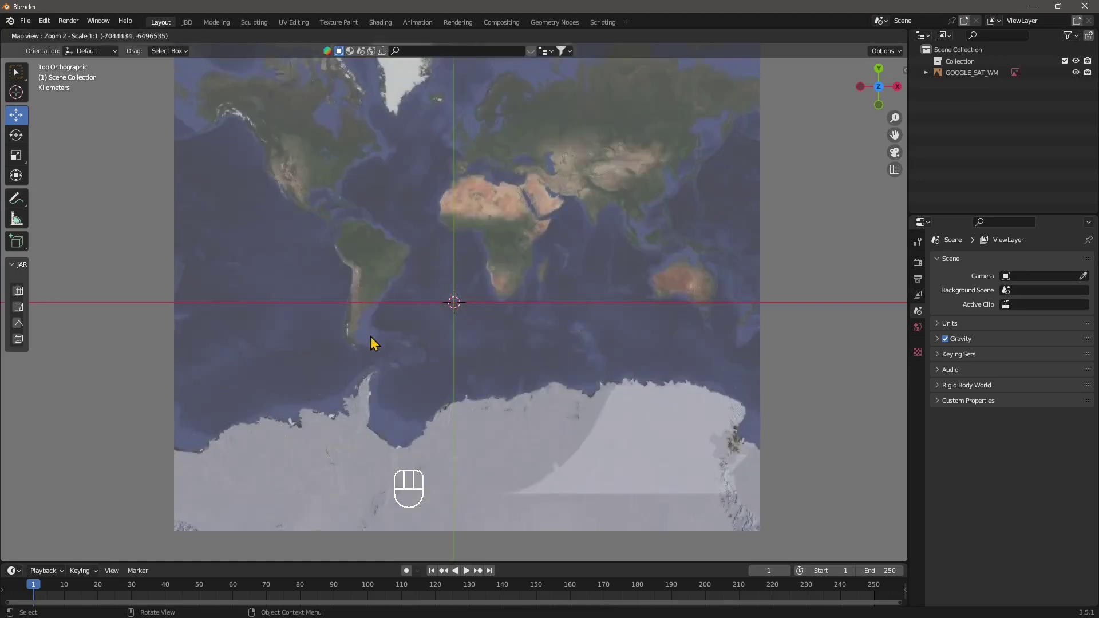
scroll(392, 341, "down", 2)
scroll(416, 364, "up", 2)
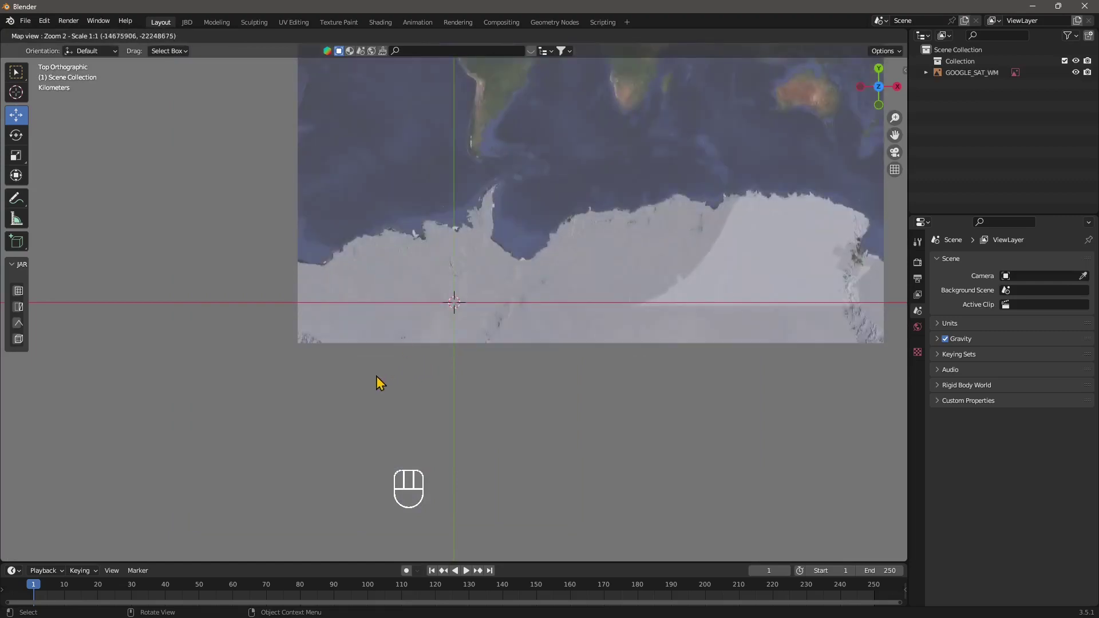
scroll(479, 286, "up", 4)
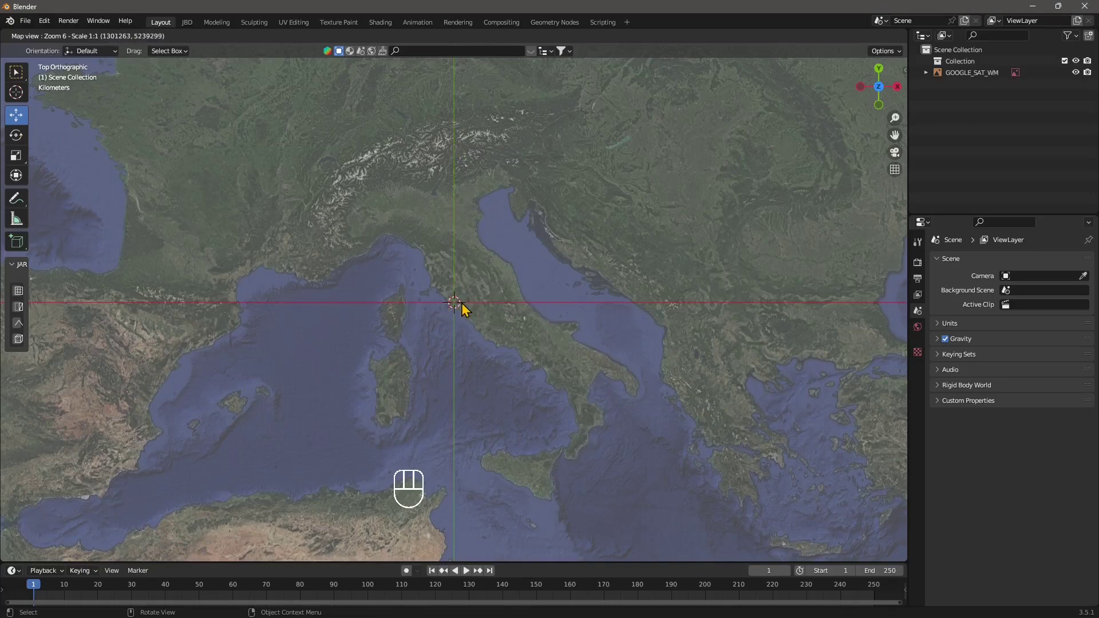
scroll(484, 350, "up", 1)
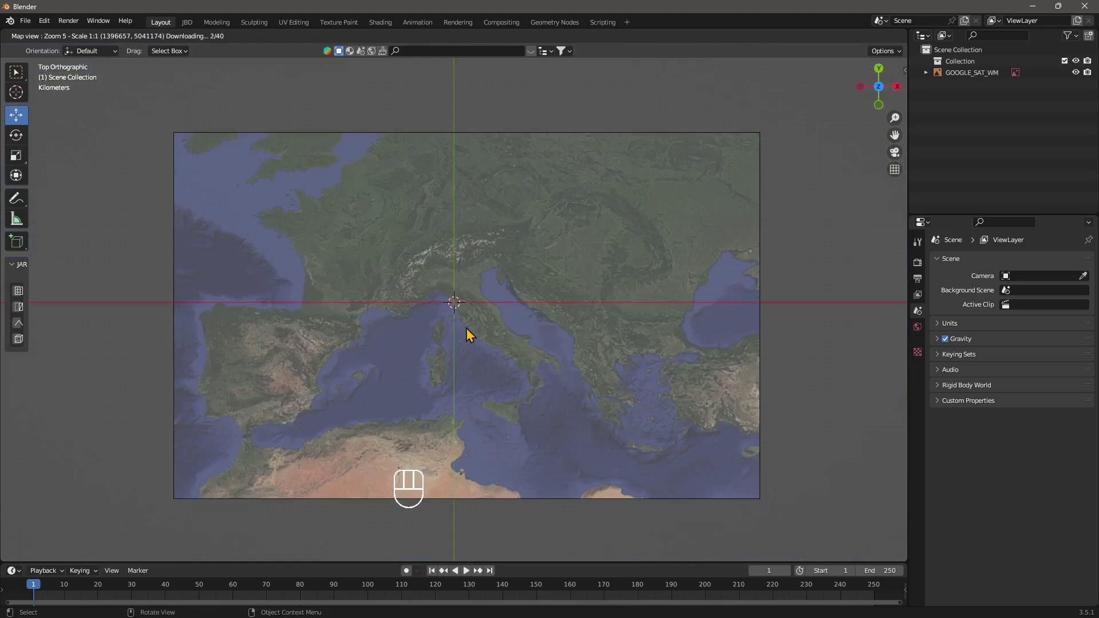
scroll(466, 329, "down", 1)
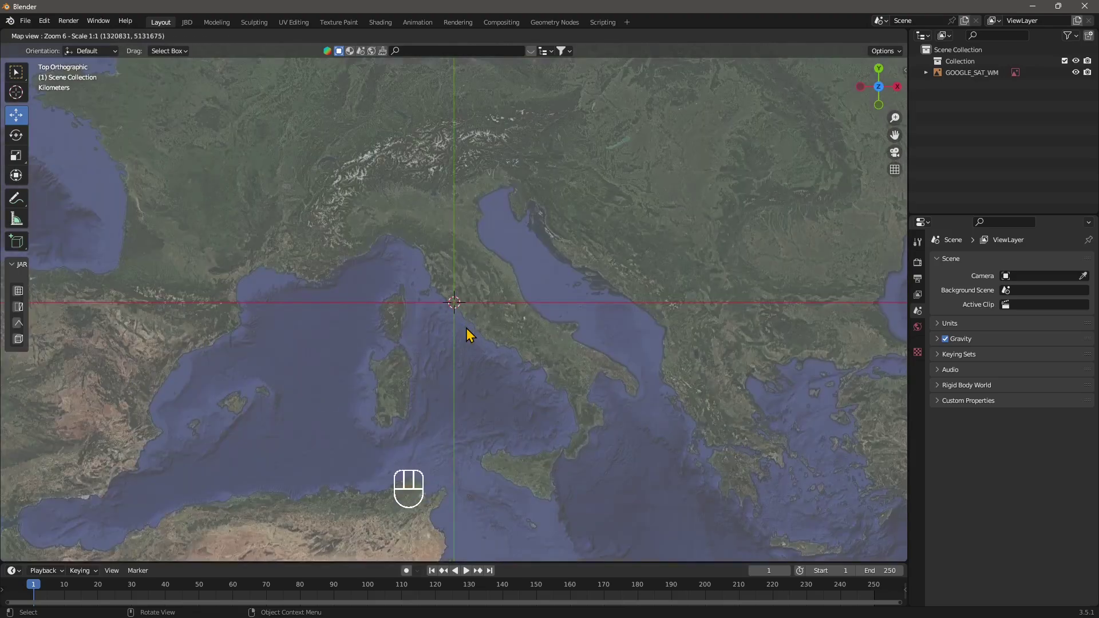
middle_click_drag(397, 273, 407, 295)
Settle at zoom level 8 and centre the Alps and northern Adriatic in view
scroll(407, 295, "up", 1)
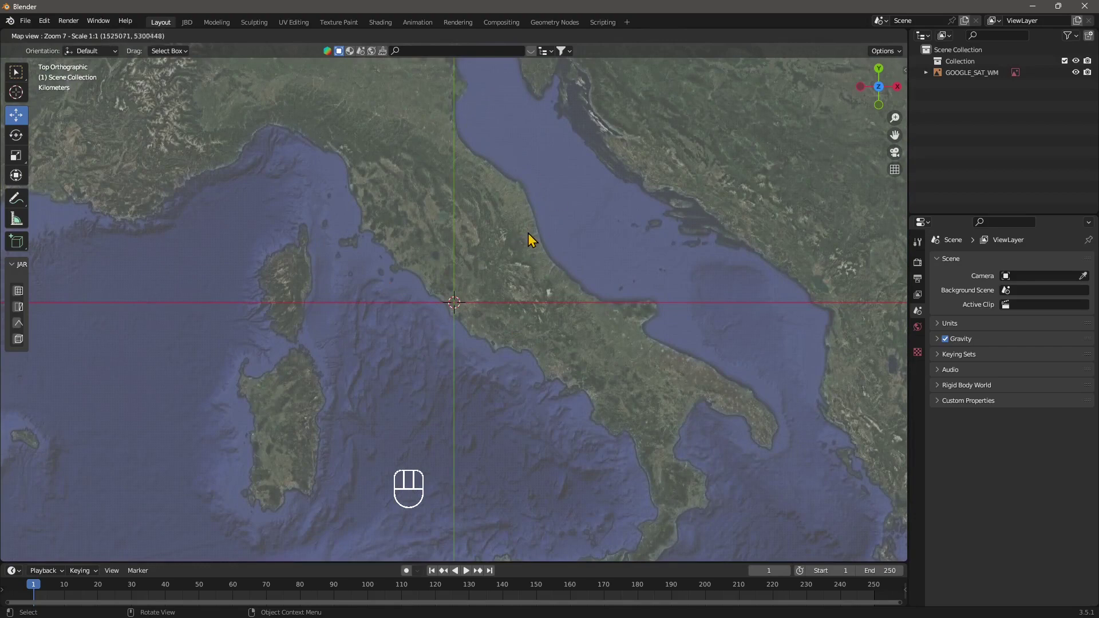
scroll(538, 263, "down", 1)
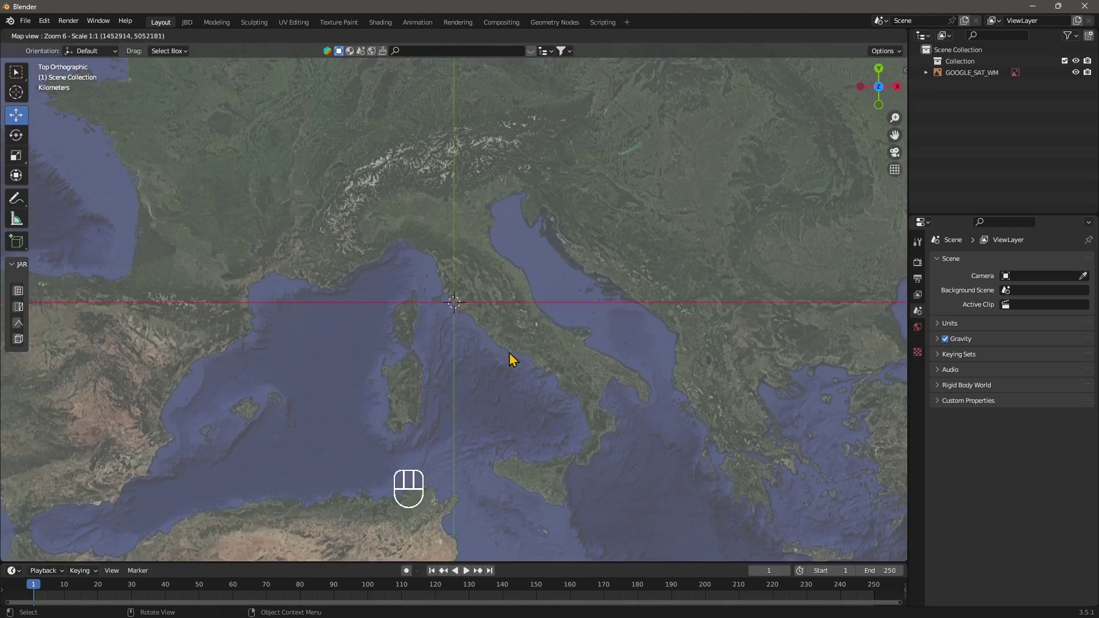
scroll(390, 232, "up", 7)
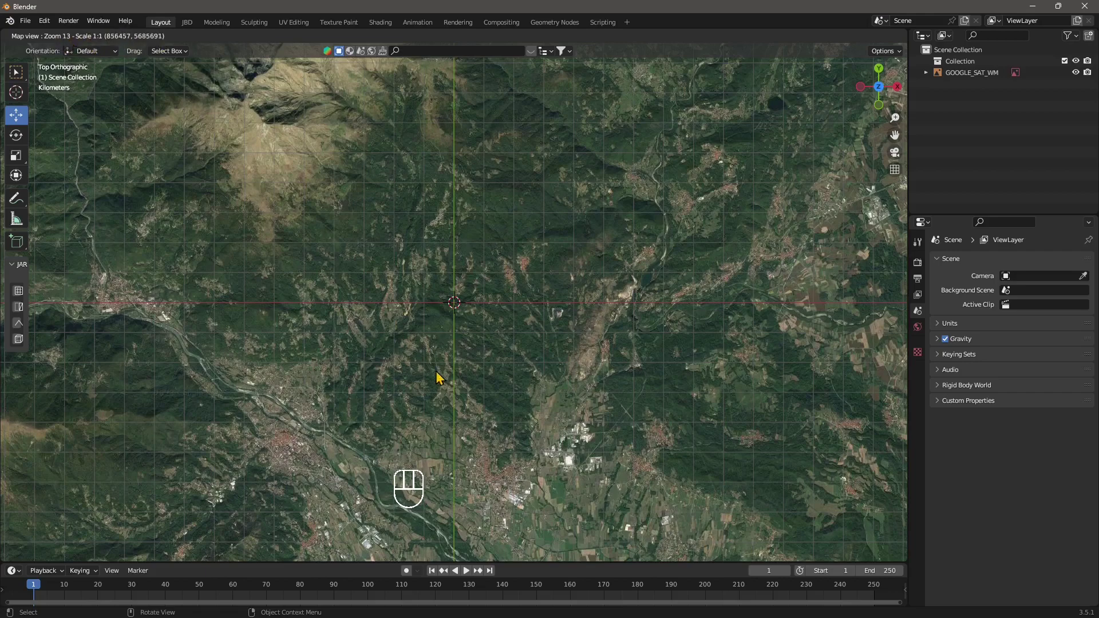
scroll(456, 375, "down", 1)
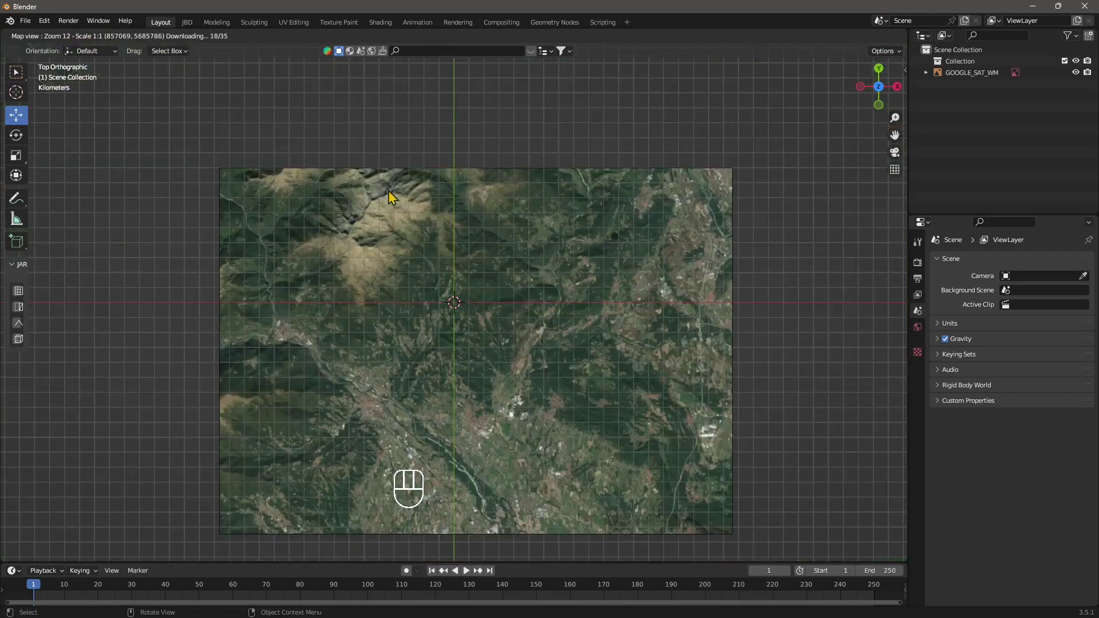
scroll(466, 372, "down", 1)
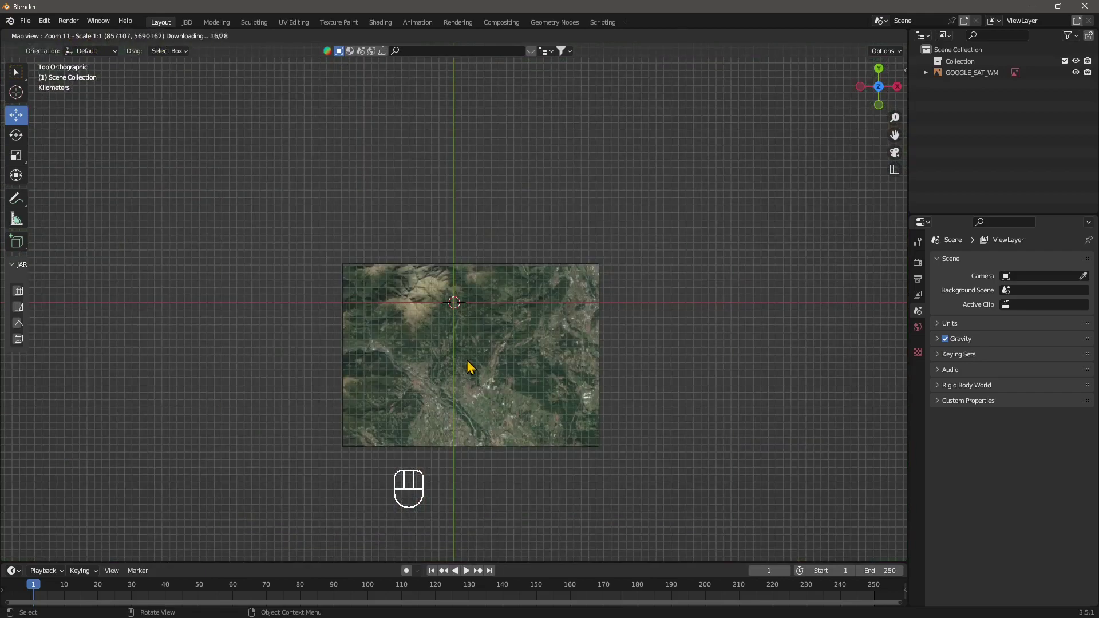
scroll(468, 367, "down", 1)
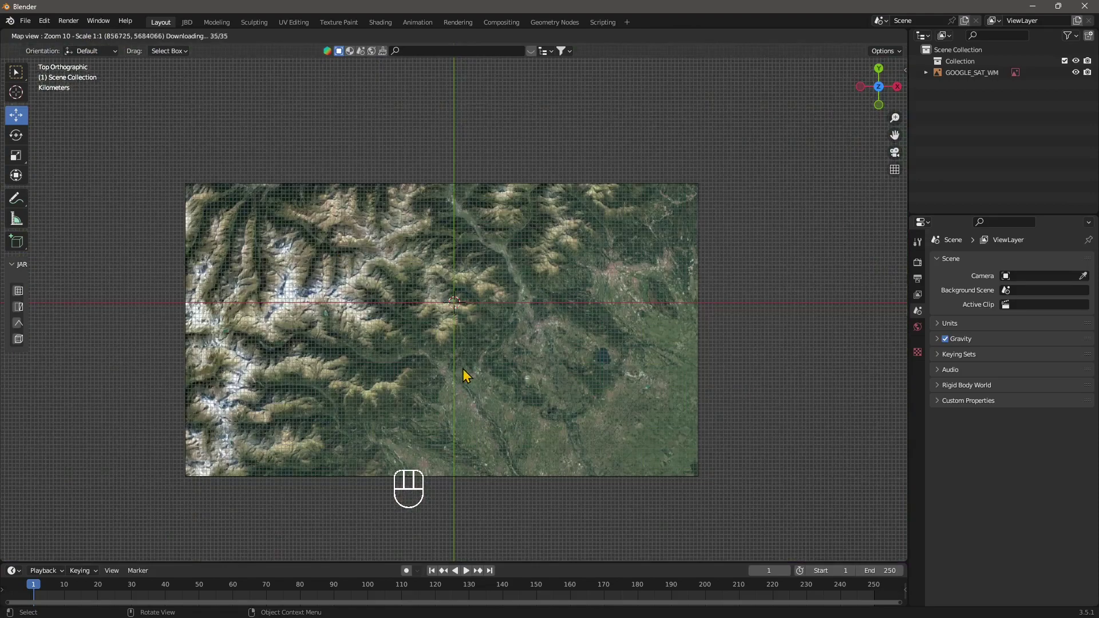
scroll(387, 341, "down", 2)
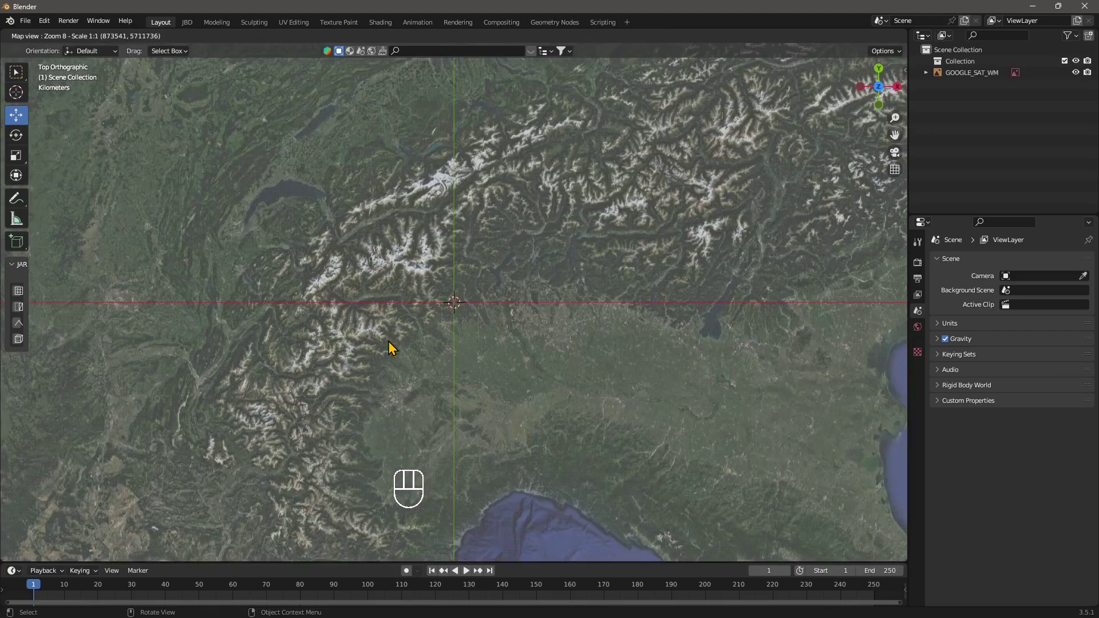
middle_click_drag(610, 425, 384, 386)
middle_click_drag(511, 387, 413, 338)
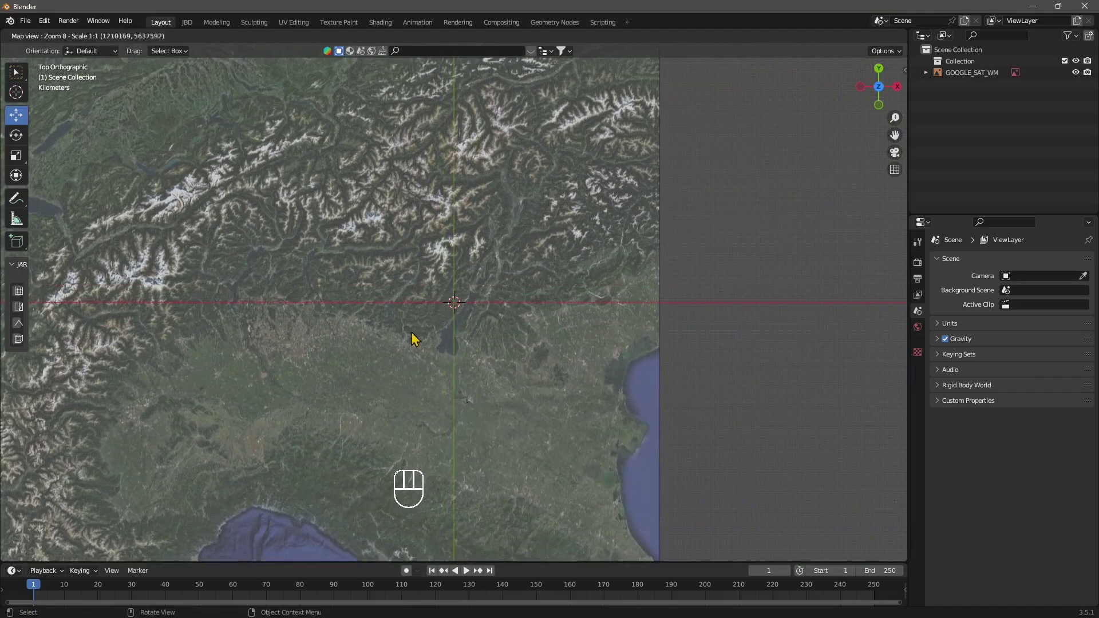
middle_click_drag(520, 368, 509, 362)
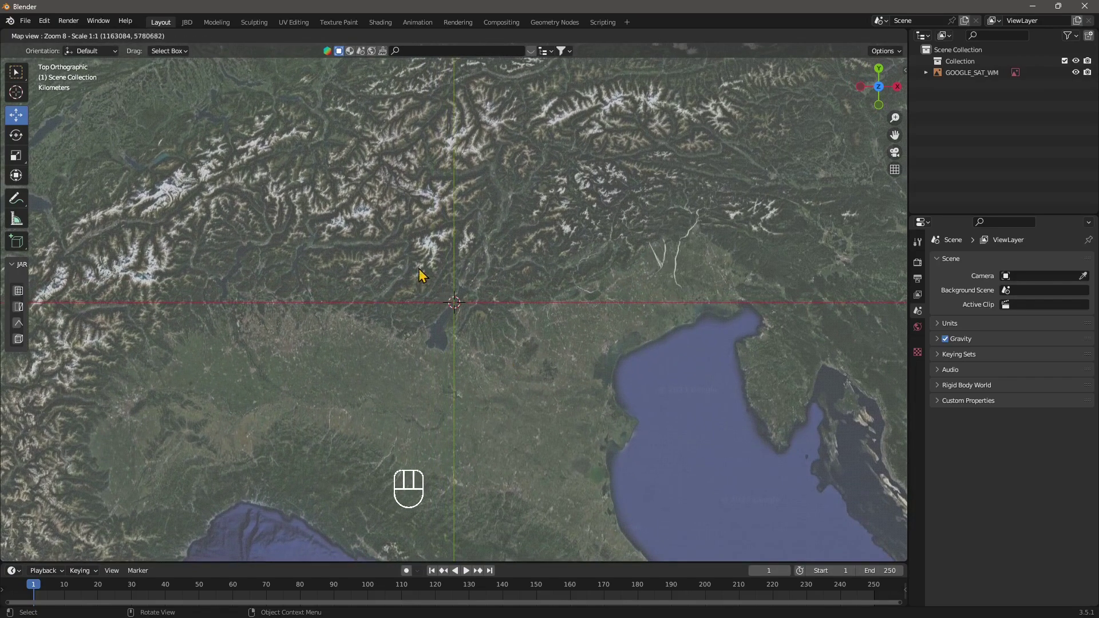
Jump the satellite basemap to Rome using the Go to place search
key("g")
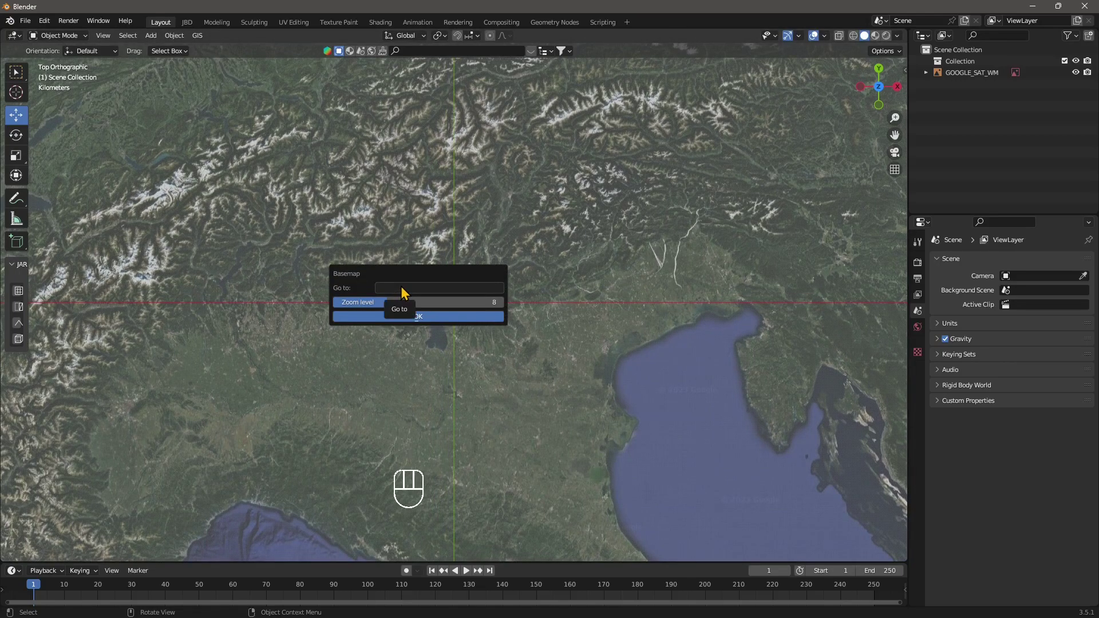
left_click(402, 287)
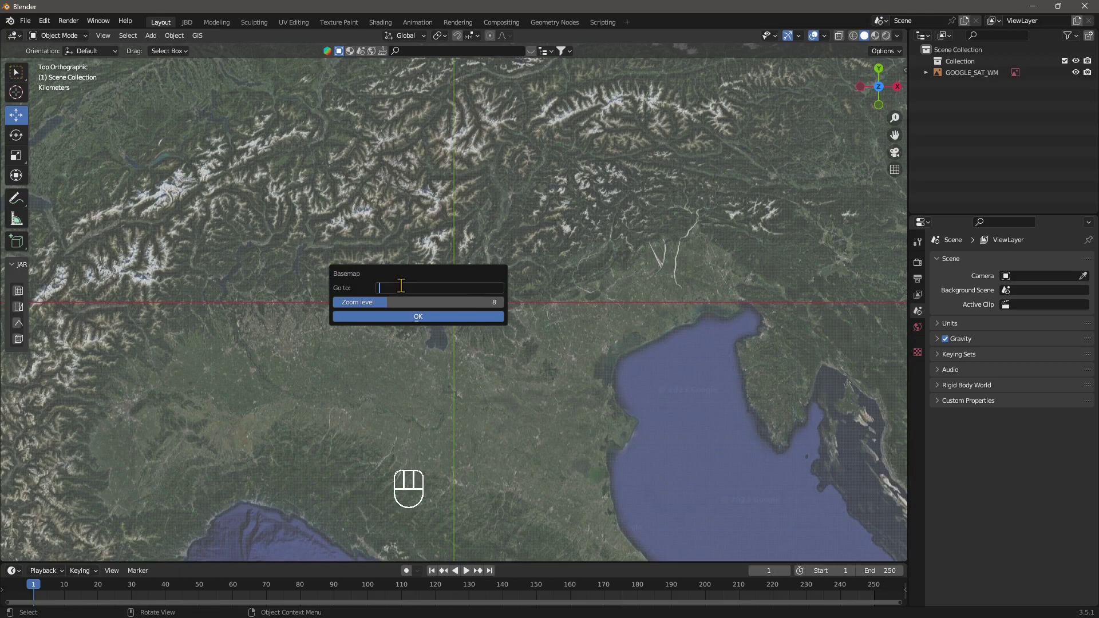
type("Rome")
left_click(418, 317)
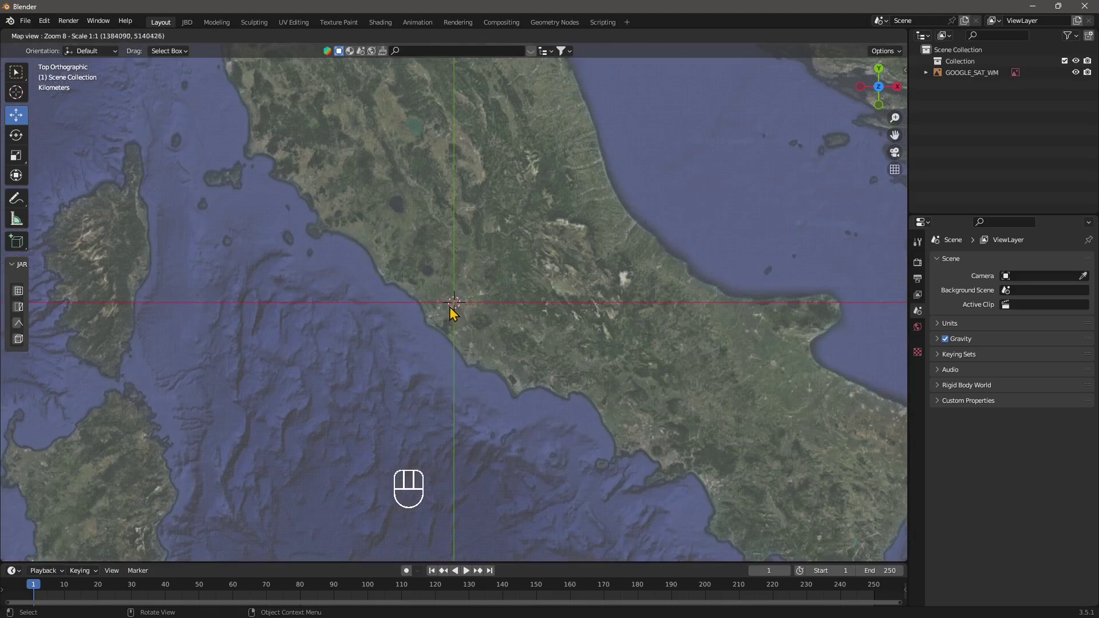
Go to Rome again with the target zoom level set to 12
key("g")
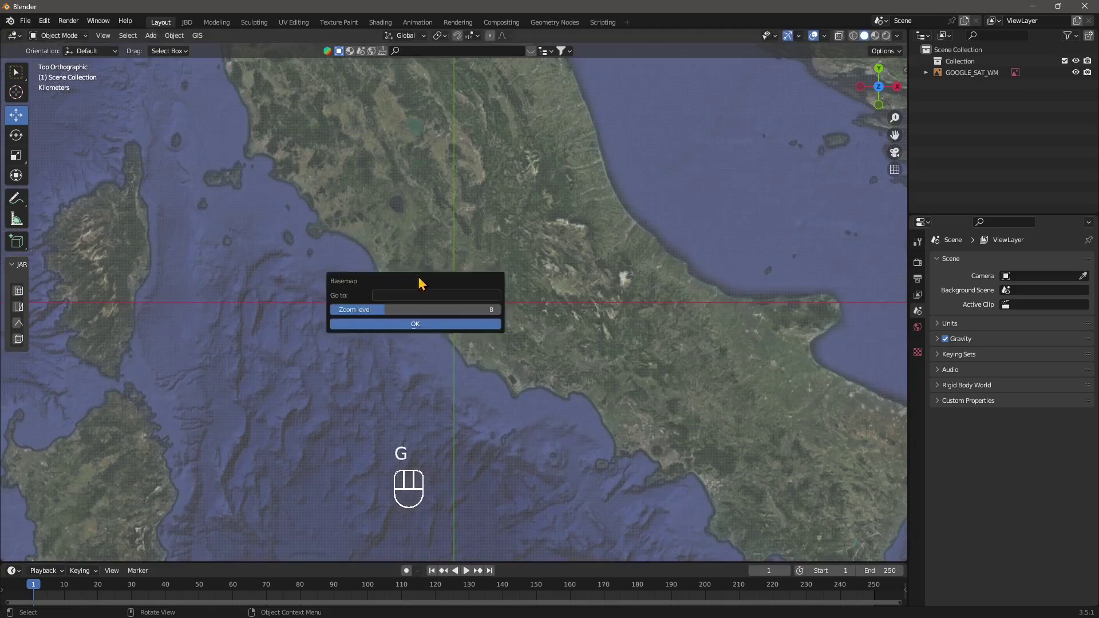
left_click(492, 312)
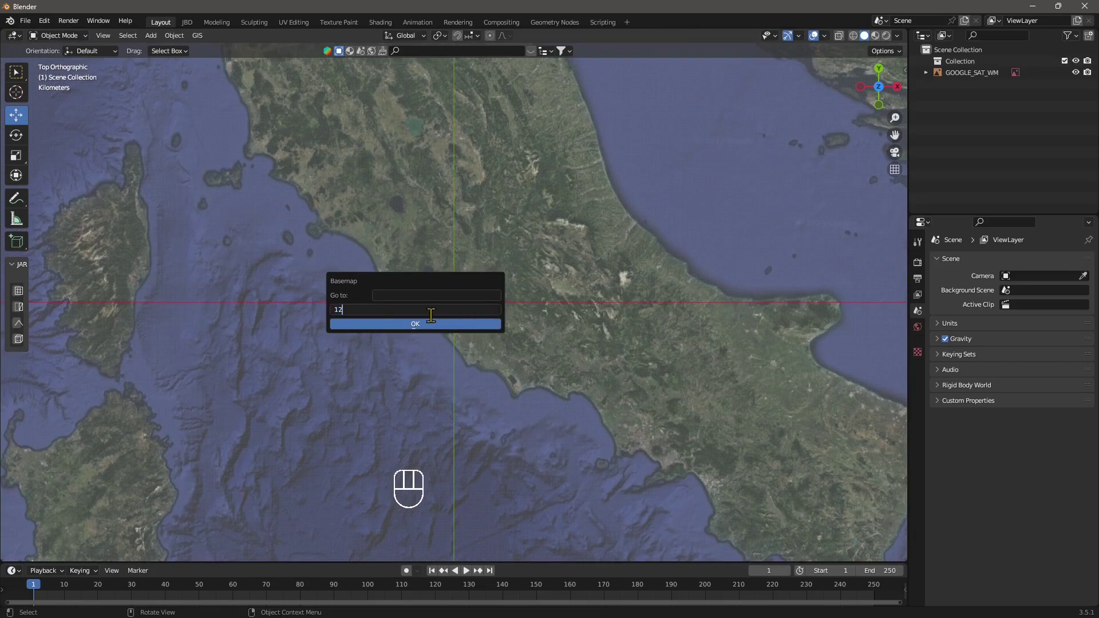
key("Return")
left_click(399, 294)
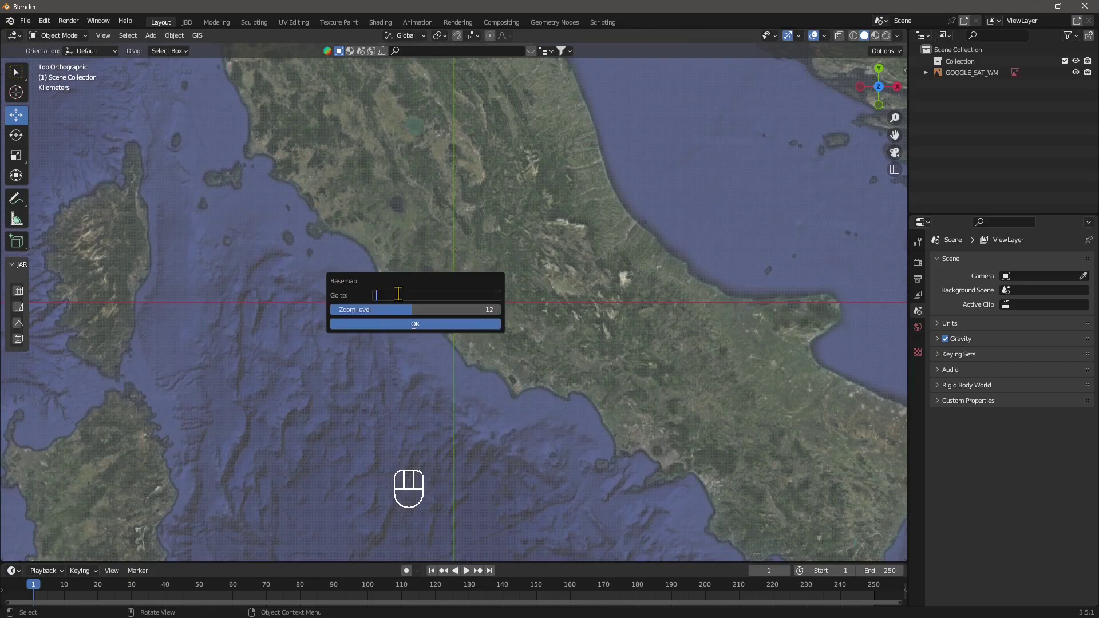
type("Rome")
key("Return")
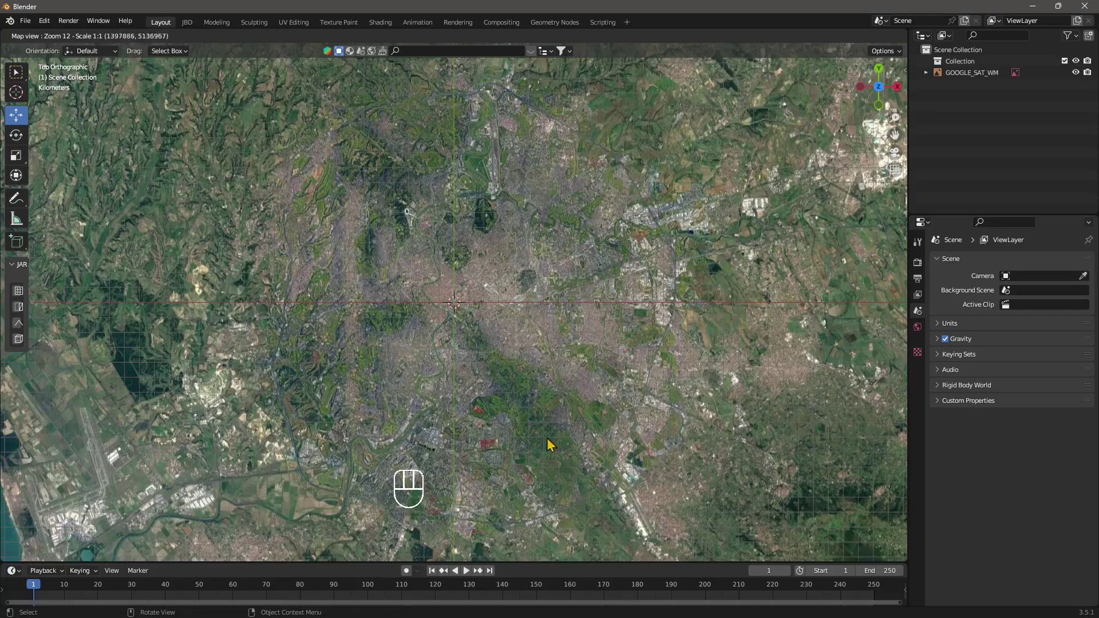
Zoom the satellite map out and pan north toward the Alps
scroll(475, 345, "down", 1)
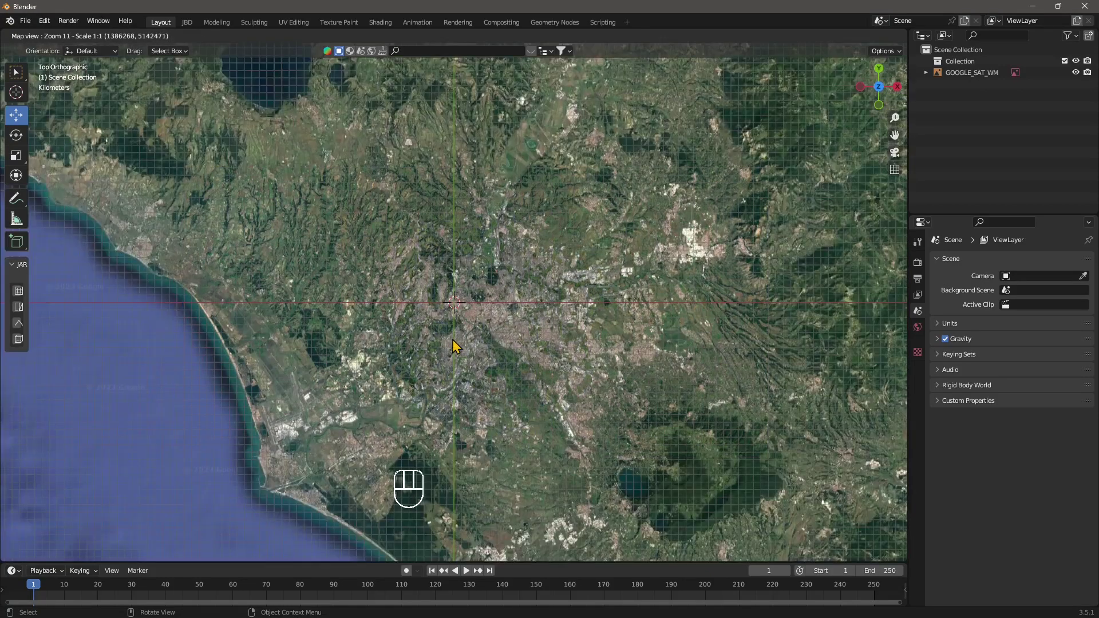
scroll(455, 347, "down", 1)
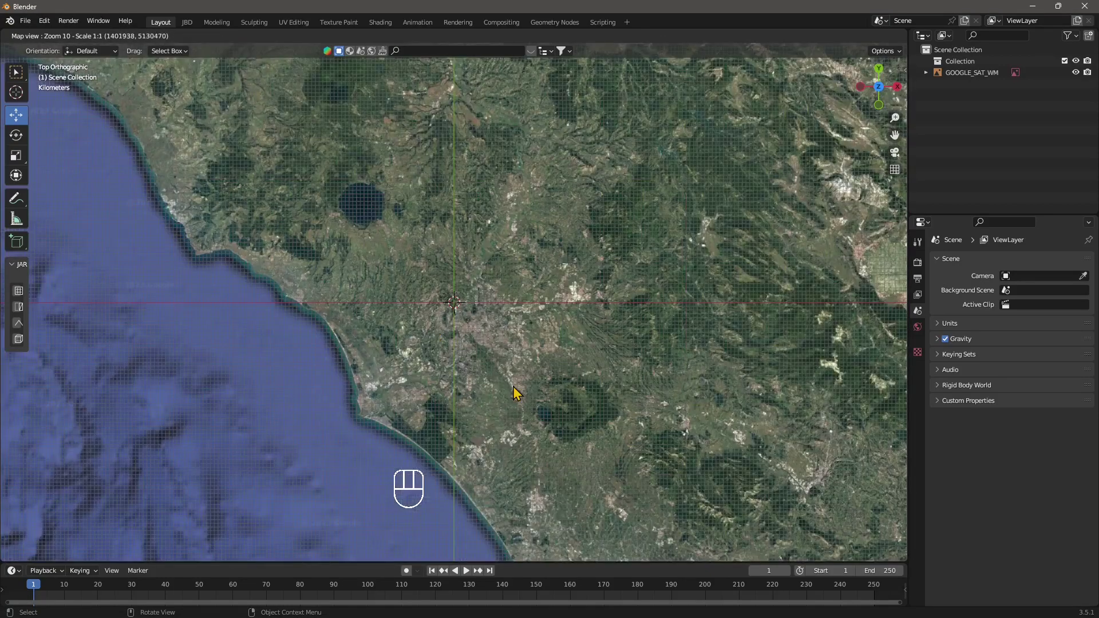
scroll(515, 410, "down", 2)
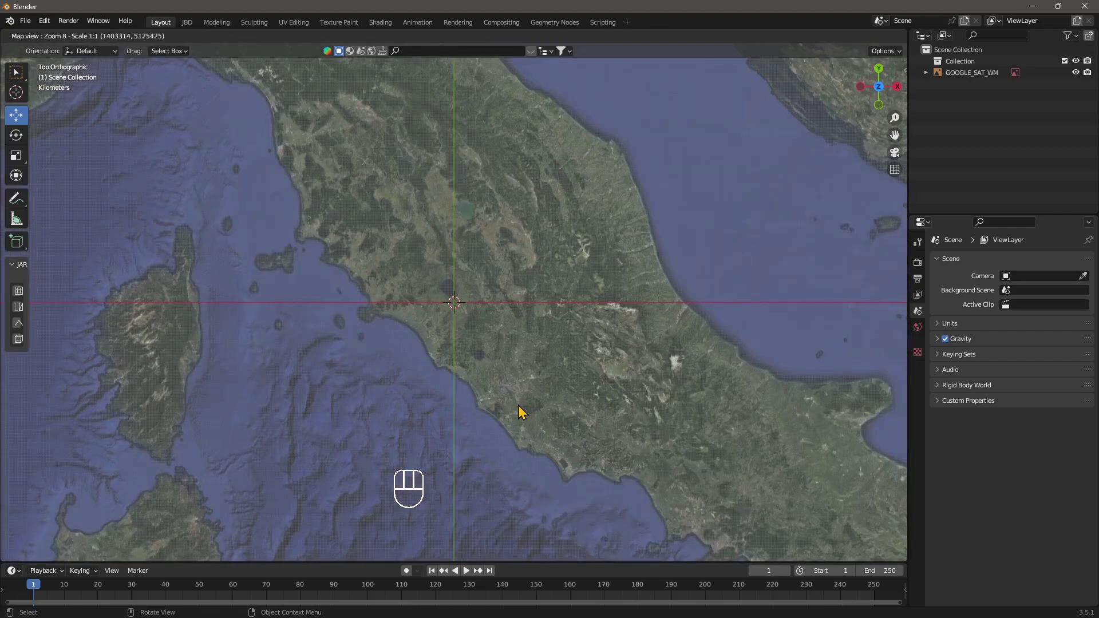
scroll(519, 407, "down", 1)
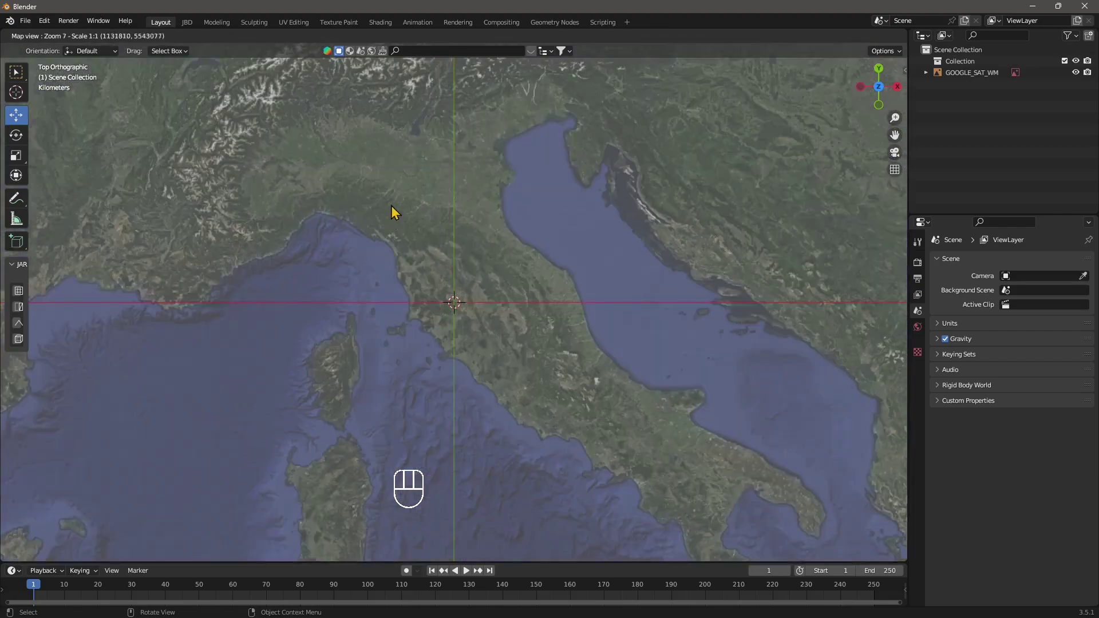
middle_click_drag(407, 248, 450, 238)
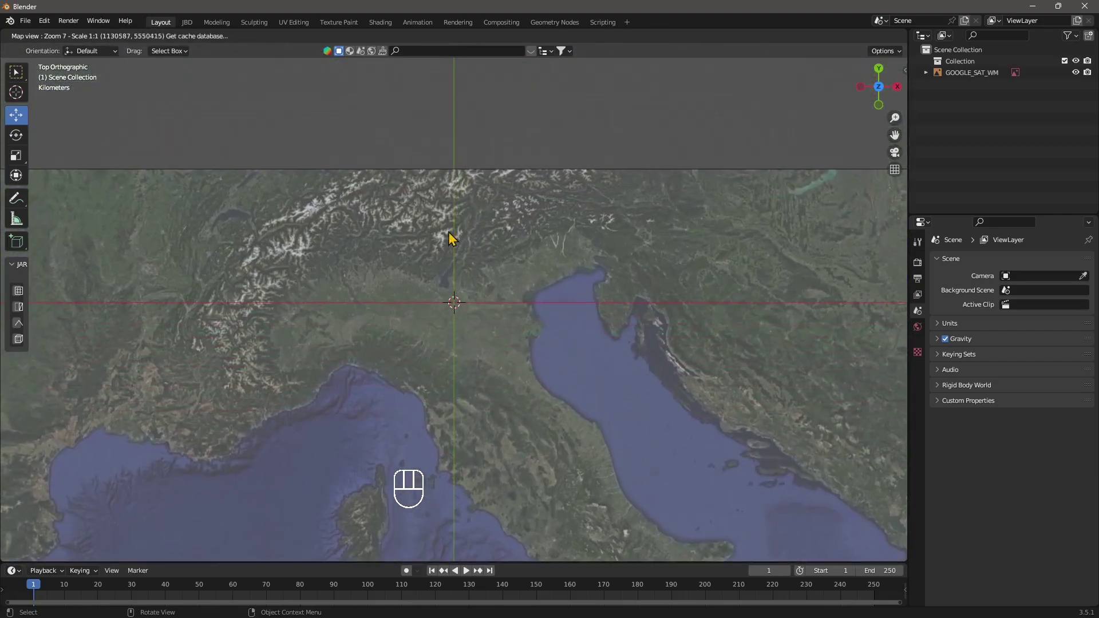
Zoom in and centre the map on the lake's northern tip and lakeside town
scroll(441, 266, "up", 2)
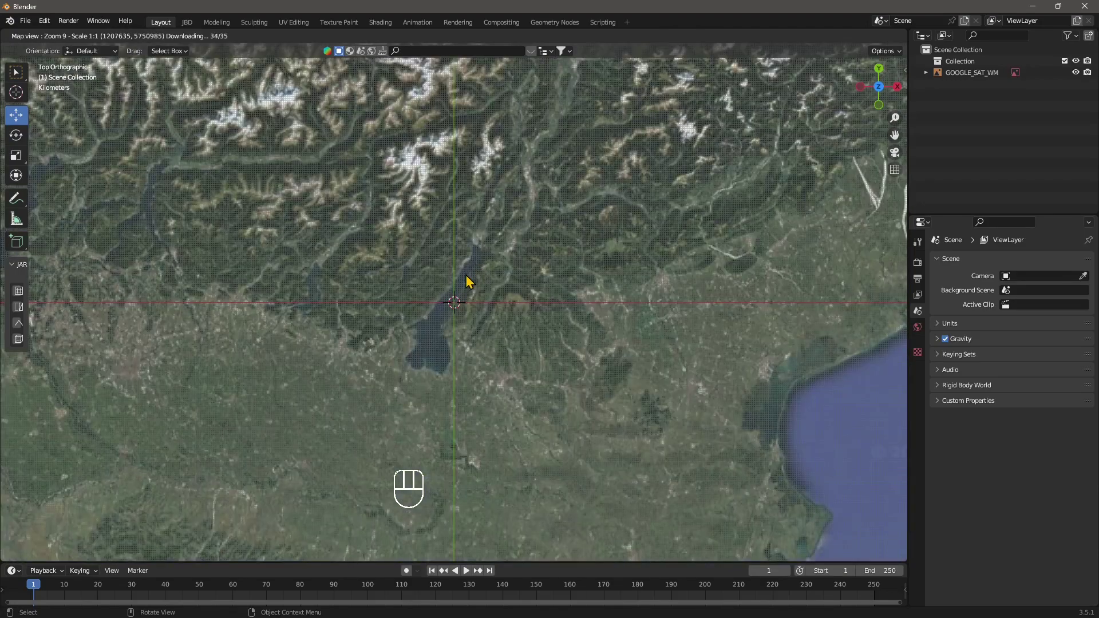
scroll(447, 304, "up", 1)
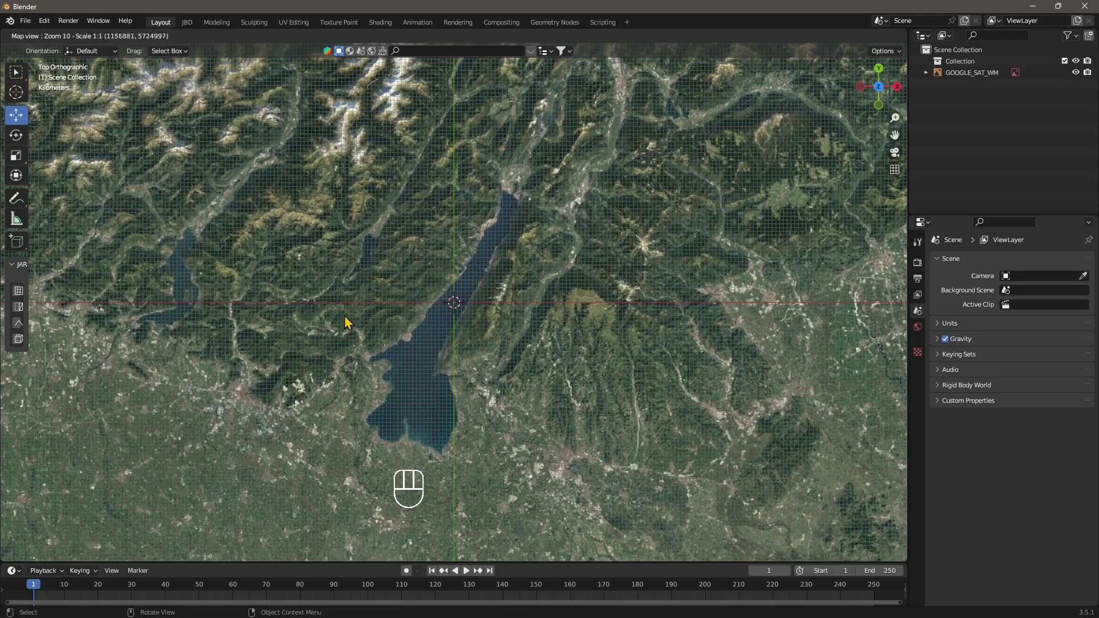
scroll(425, 350, "up", 1)
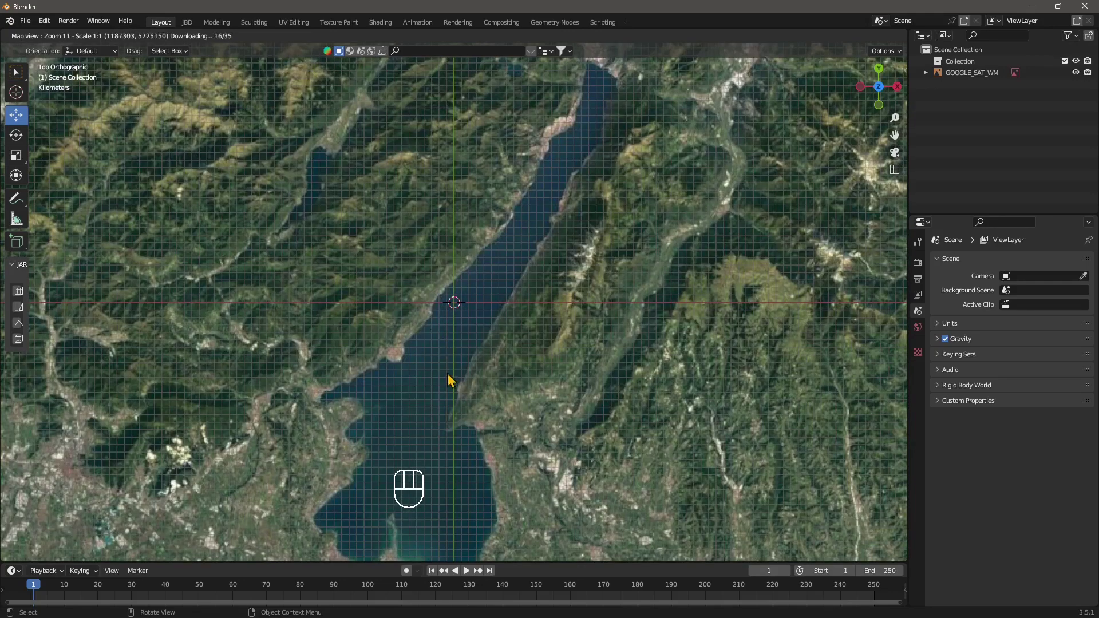
middle_click_drag(448, 373, 428, 411)
middle_click_drag(472, 380, 389, 428)
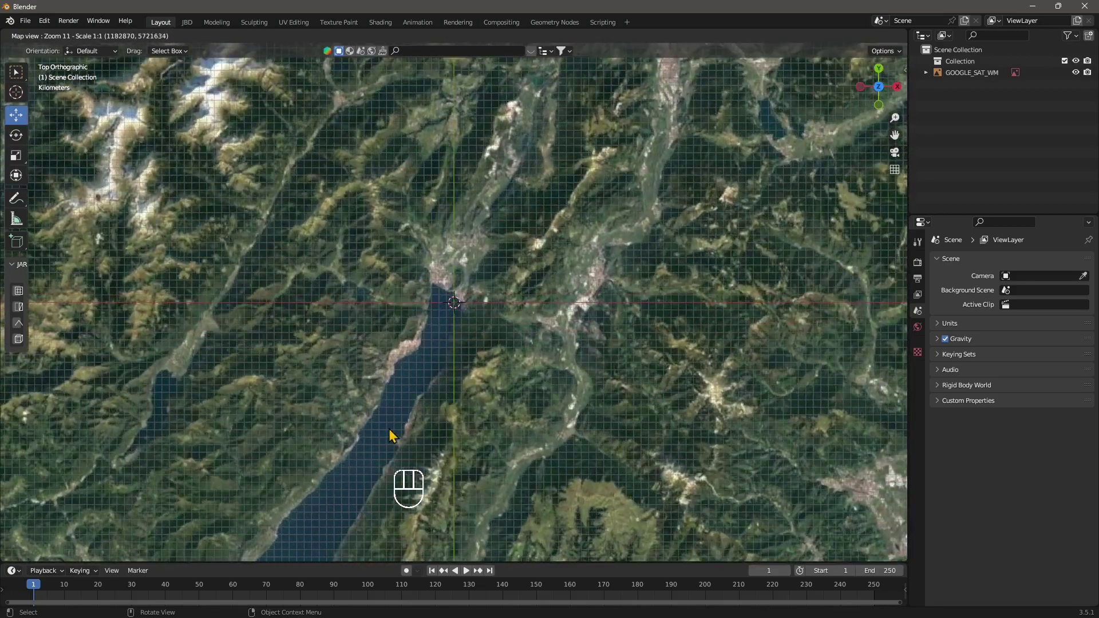
scroll(424, 344, "up", 1)
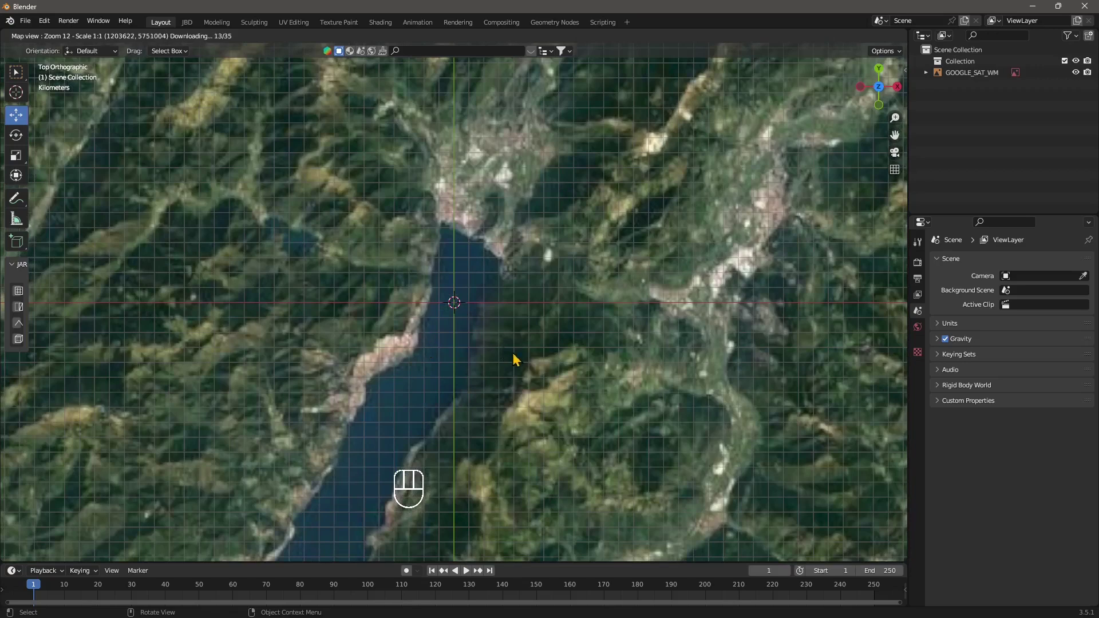
middle_click_drag(515, 362, 488, 390)
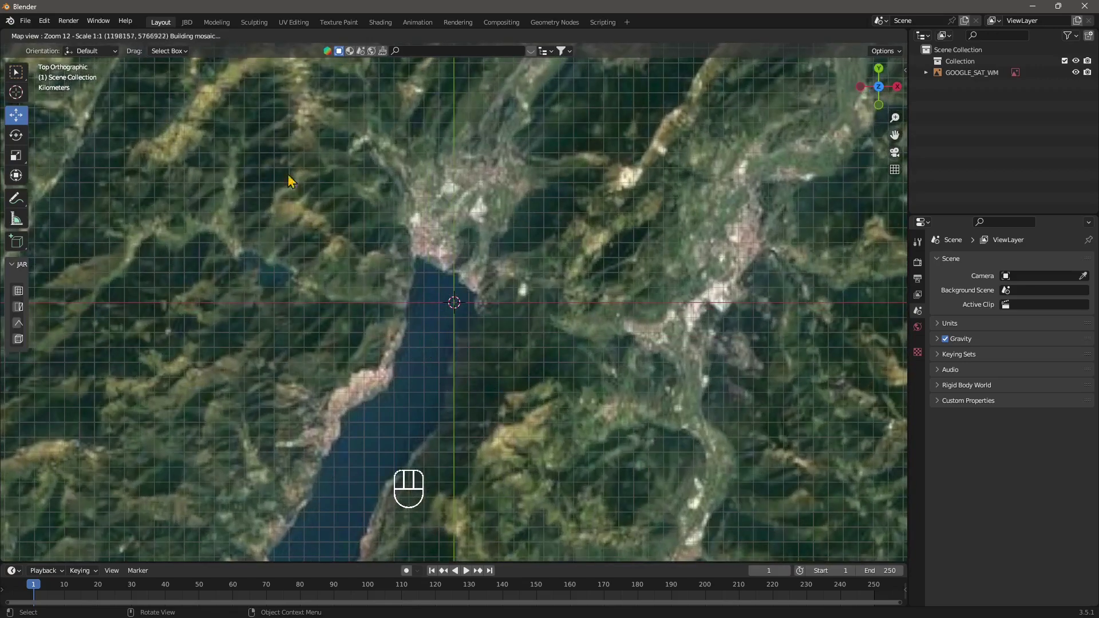
Box the area around the lake's northern tip and export it as the EXPORT_GOOGLE_SAT_WM plane
key("b")
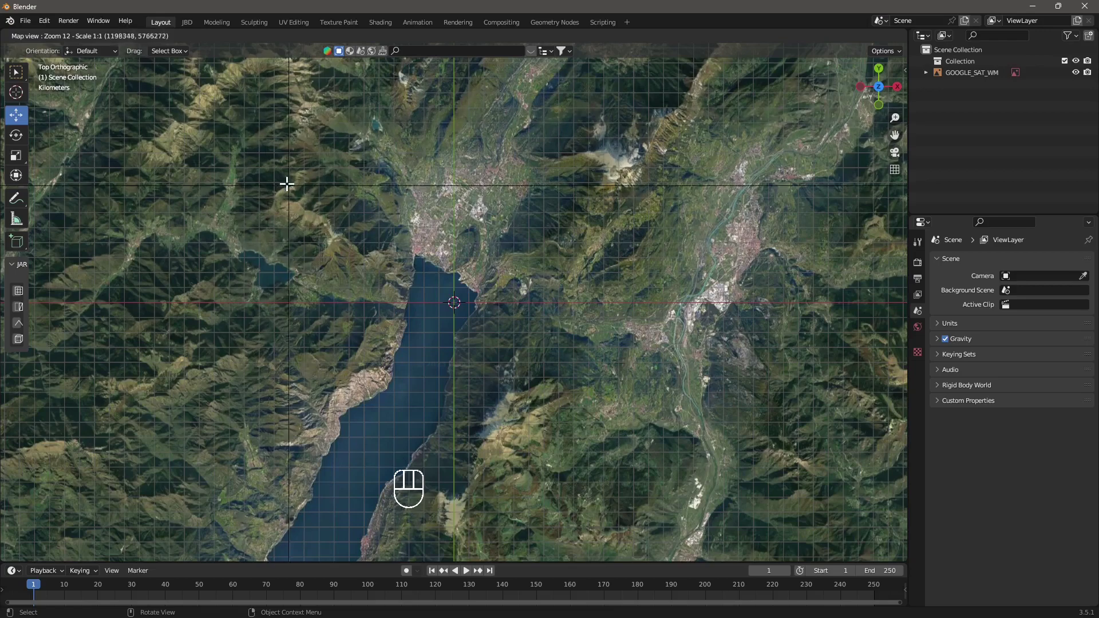
left_click_drag(278, 167, 630, 430)
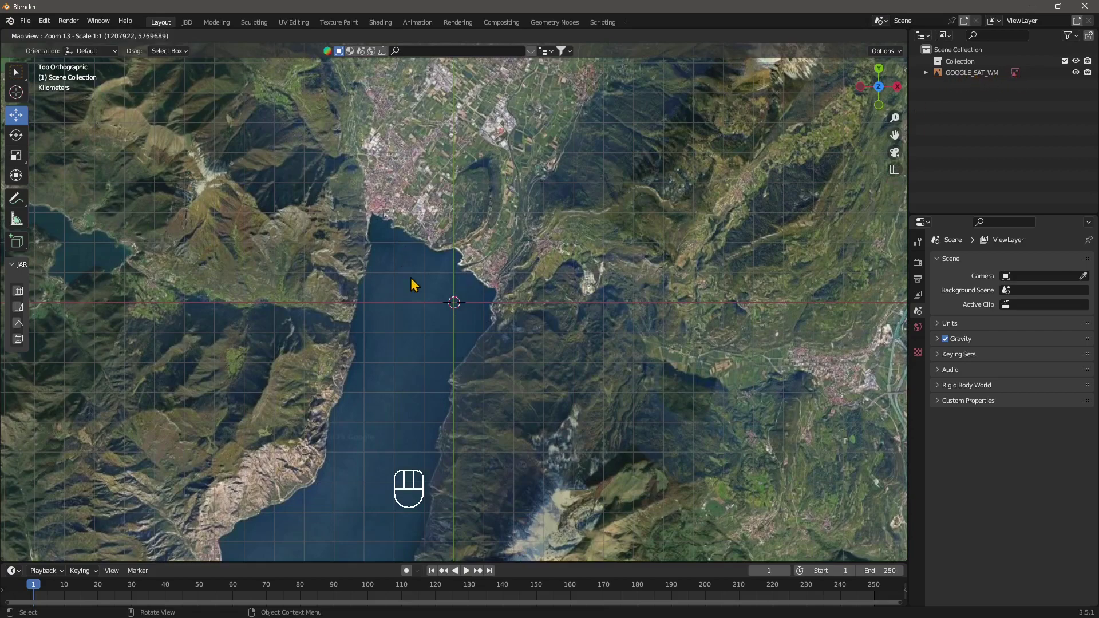
key("e")
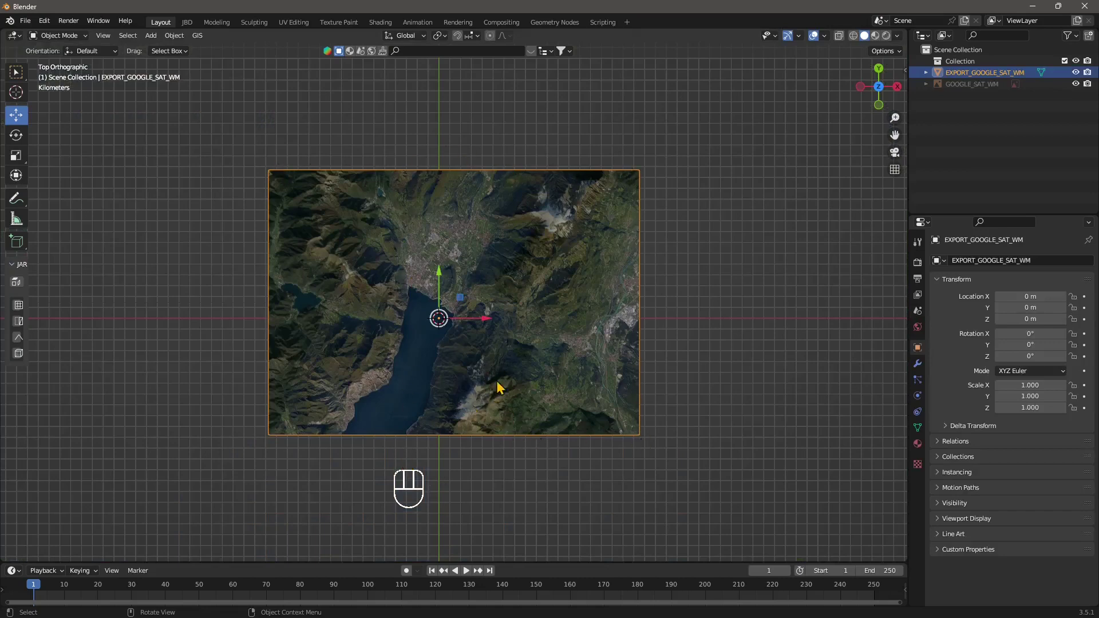
Orbit, pan and zoom until the whole flat satellite plane is visible in perspective
middle_click_drag(458, 380, 547, 315)
scroll(380, 352, "up", 5)
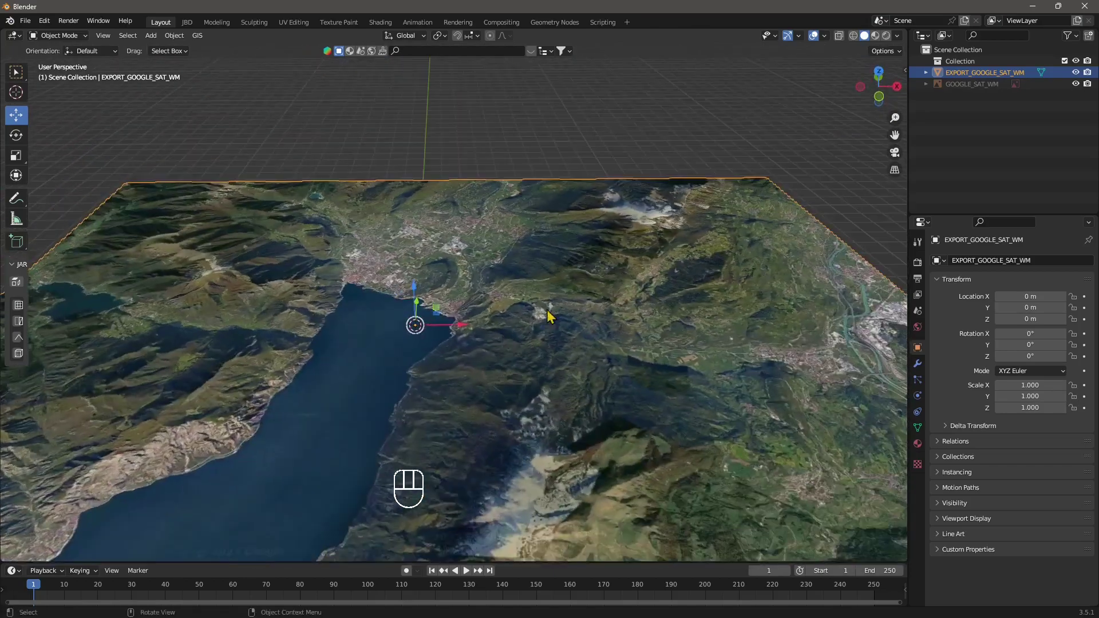
scroll(417, 348, "down", 4)
middle_click_drag(417, 349, 436, 351, "shift")
middle_click_drag(682, 346, 582, 358, "shift")
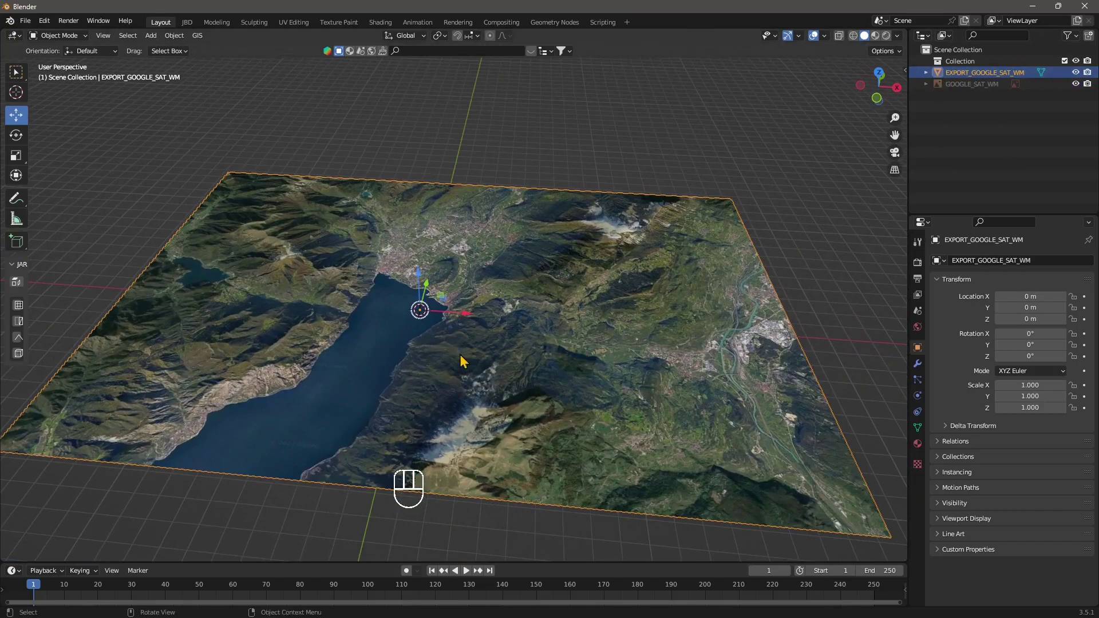
middle_click_drag(457, 349, 503, 316)
scroll(484, 346, "down", 2)
scroll(483, 345, "up", 2)
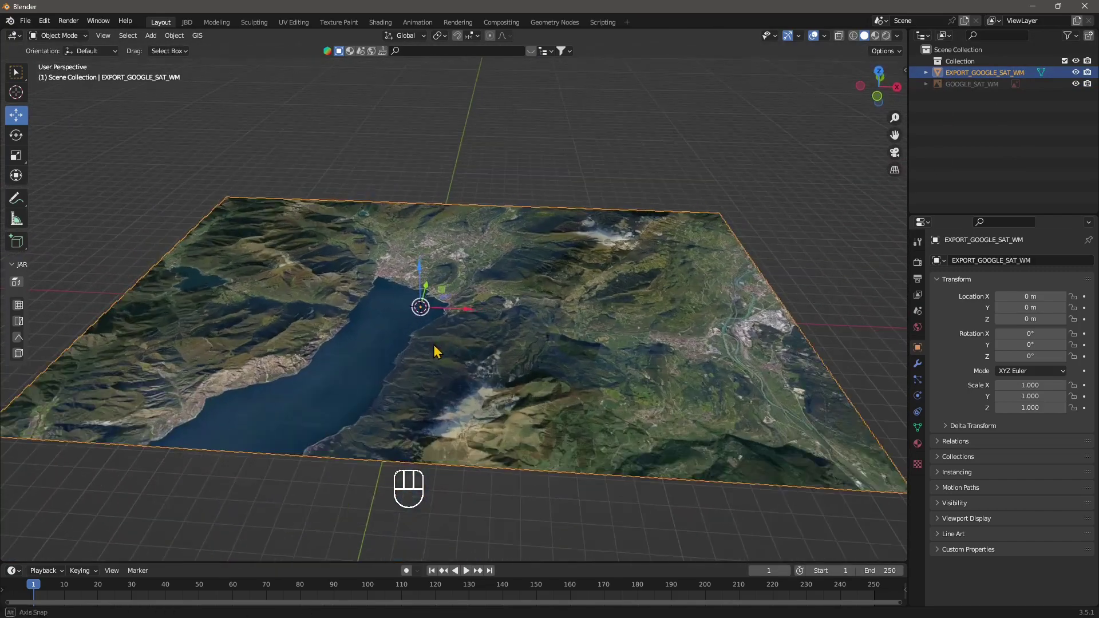
middle_click_drag(437, 351, 480, 337)
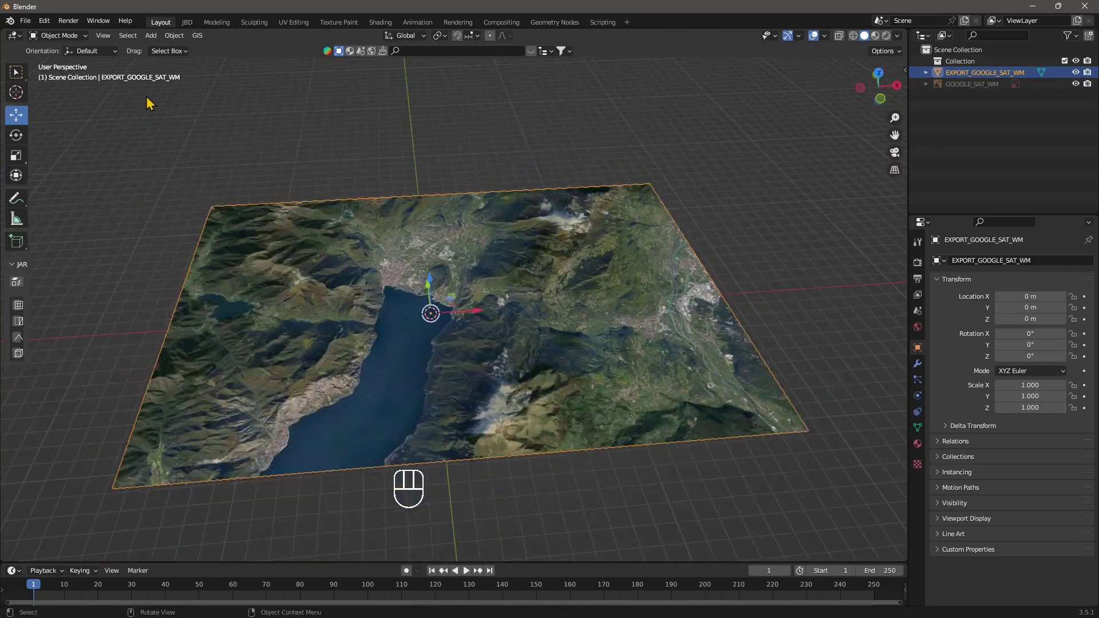
Request SRTM elevation for the plane from OpenTopography SRTM 30m, which fails with an API-key error
left_click(197, 36)
mouse_move(212, 67)
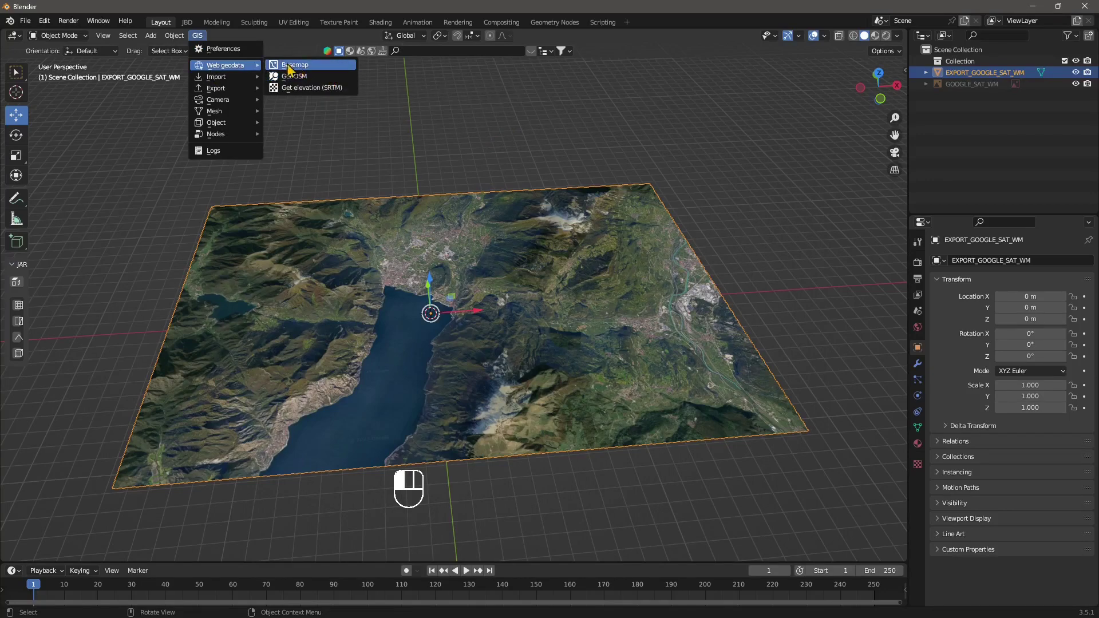
left_click(308, 89)
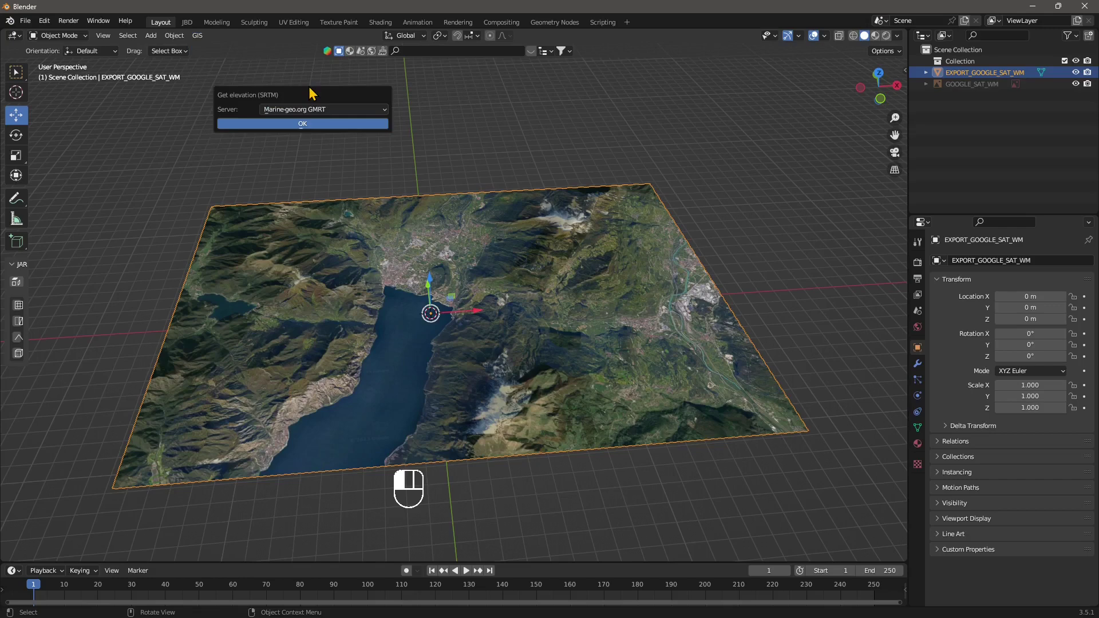
left_click(299, 109)
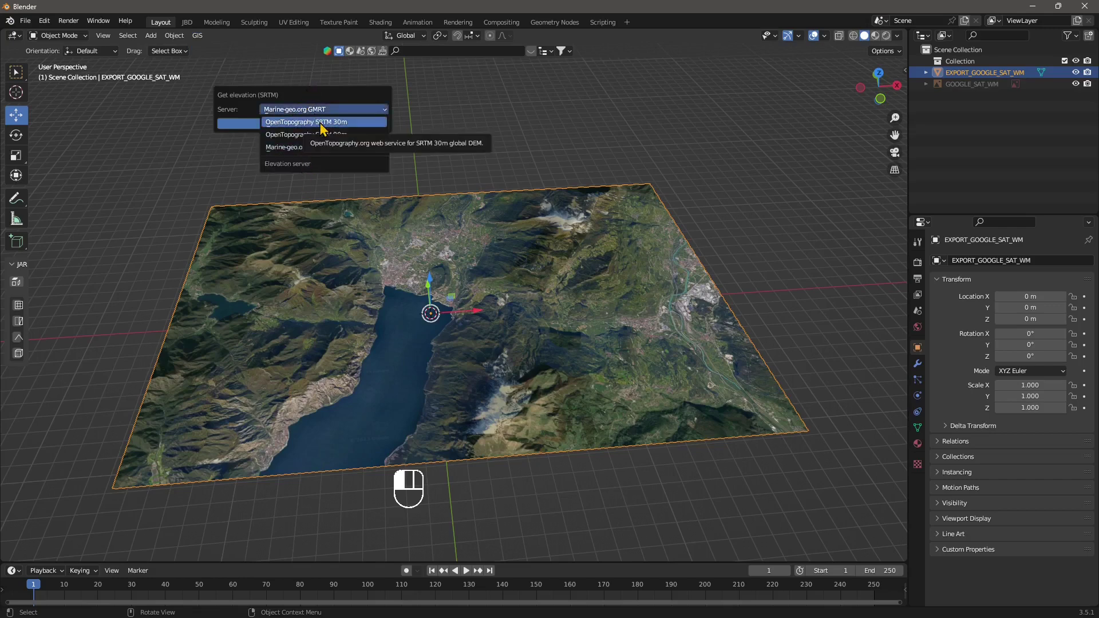
left_click(322, 122)
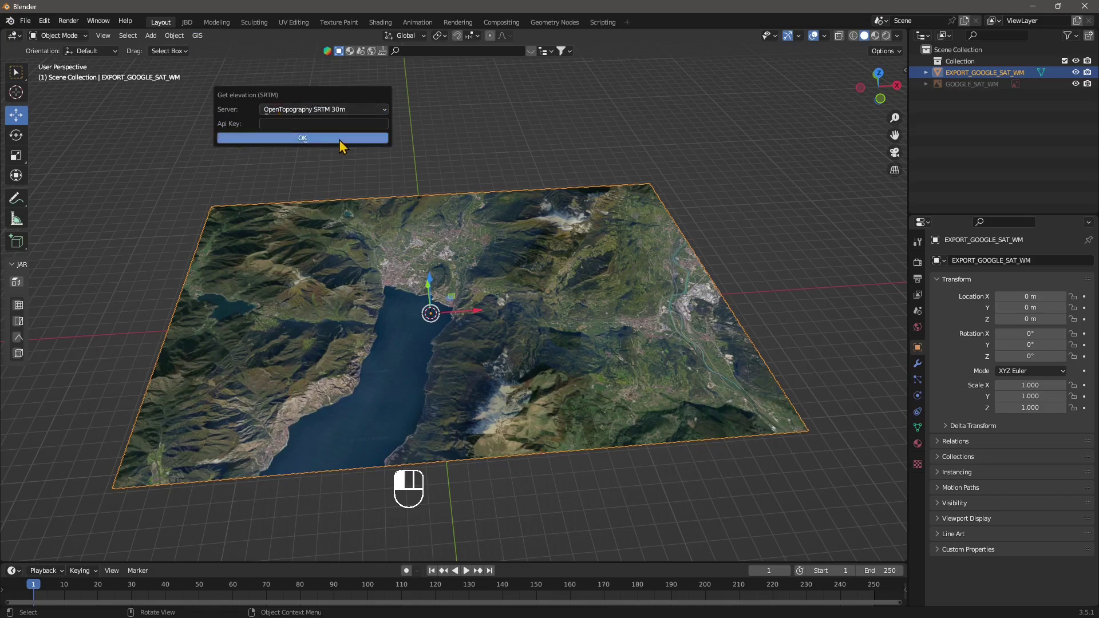
left_click(303, 139)
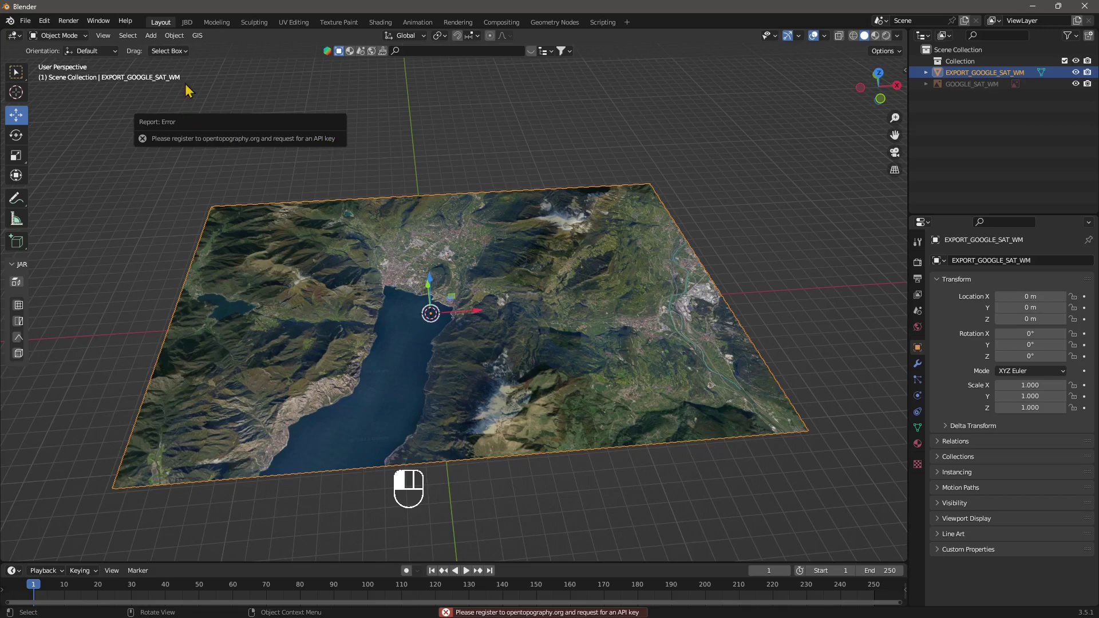
Retry Get elevation with the Marine-geo.org GMRT server to build the mountain relief
left_click(196, 36)
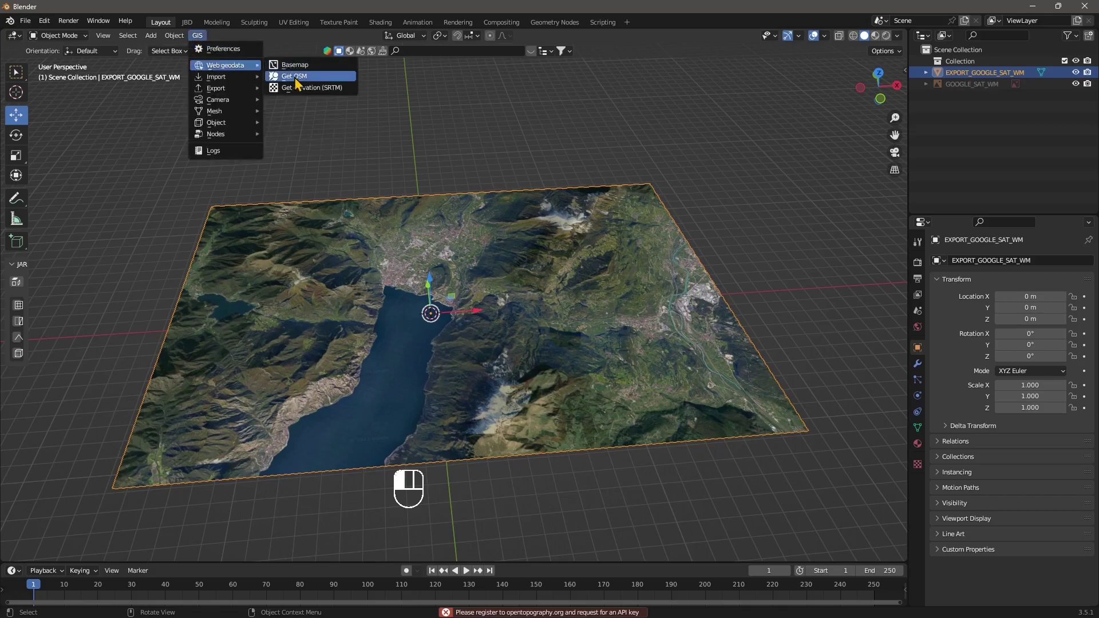
left_click(301, 87)
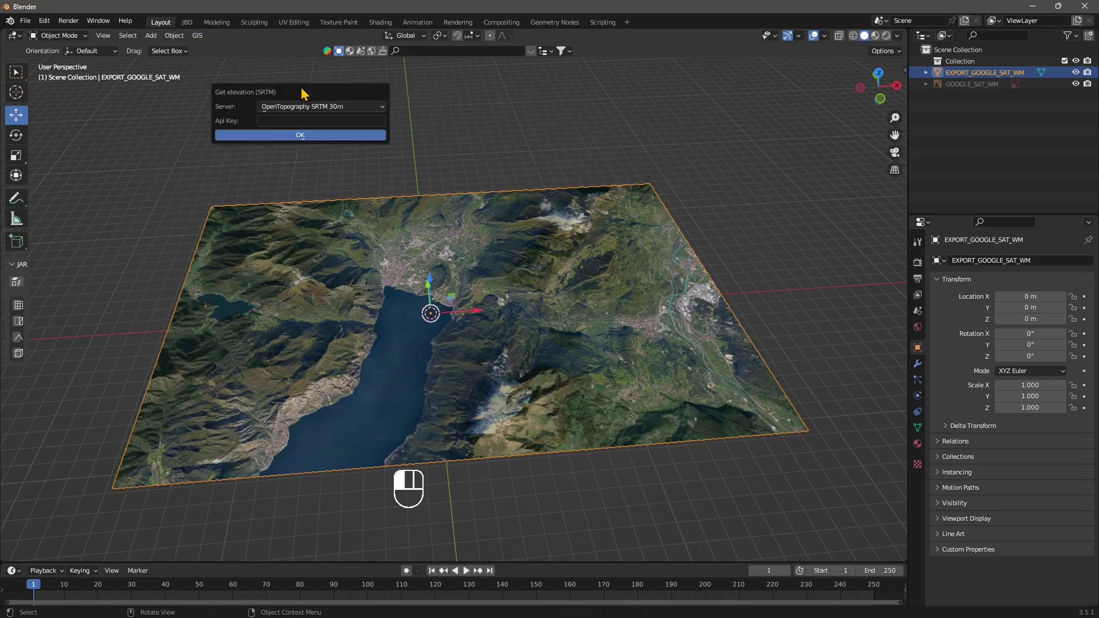
left_click(299, 106)
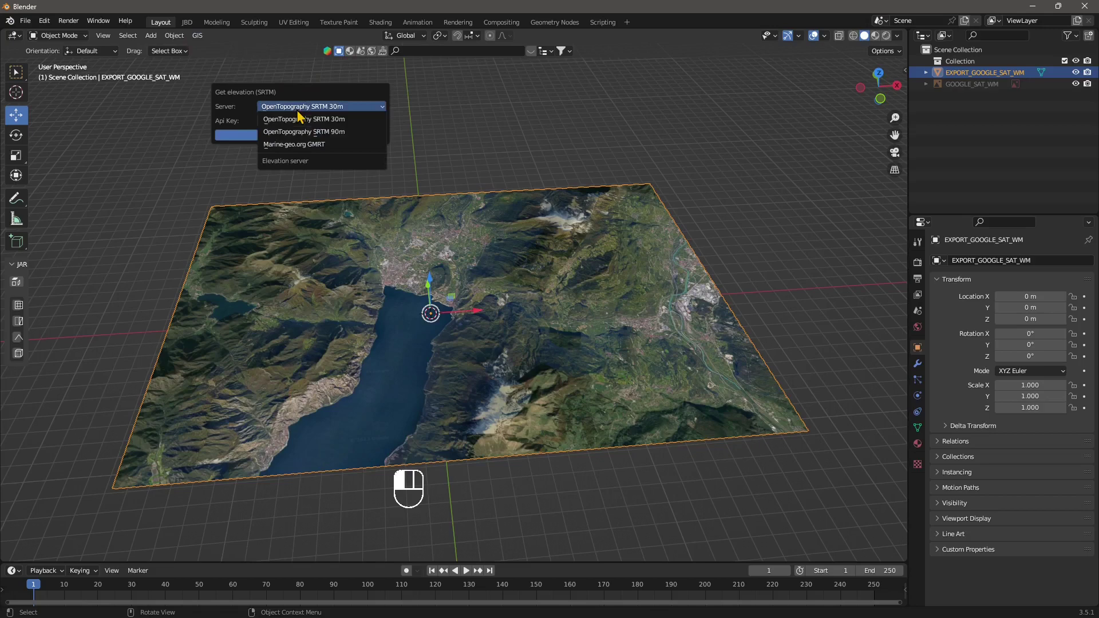
left_click(292, 145)
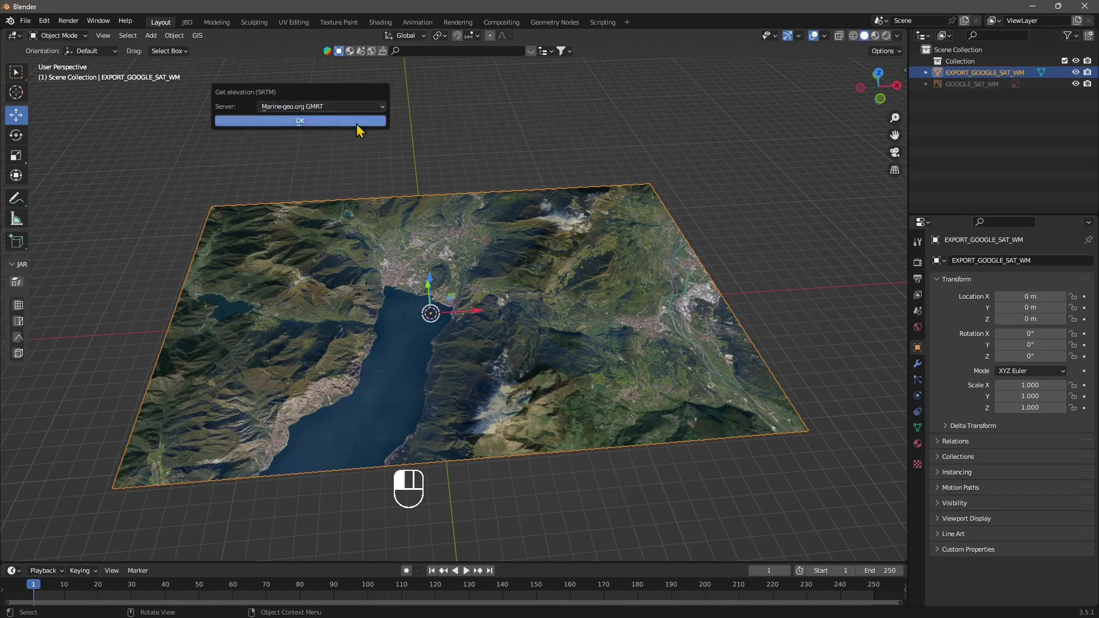
left_click(297, 122)
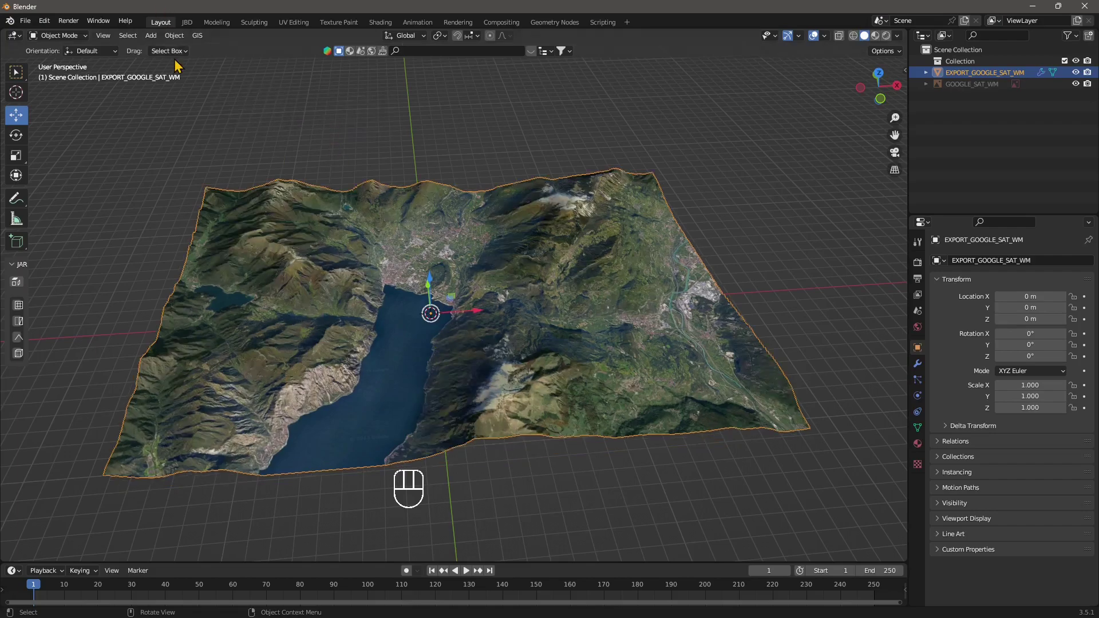
Open Get OSM and select all seven way types, from building to railway
middle_click_drag(266, 260, 246, 212)
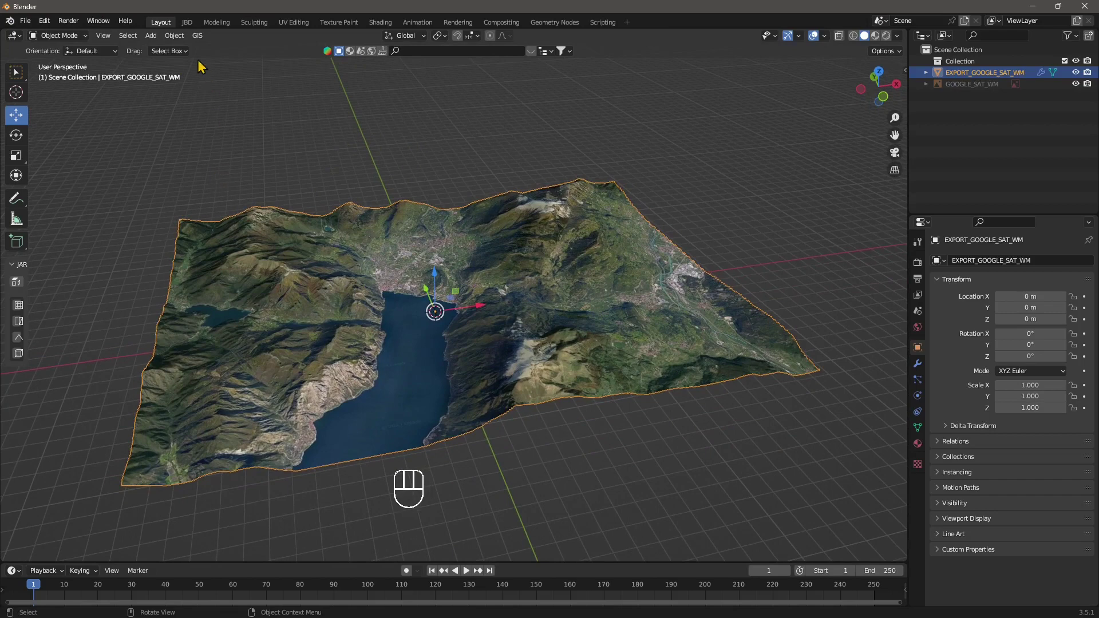
left_click(174, 36)
mouse_move(195, 38)
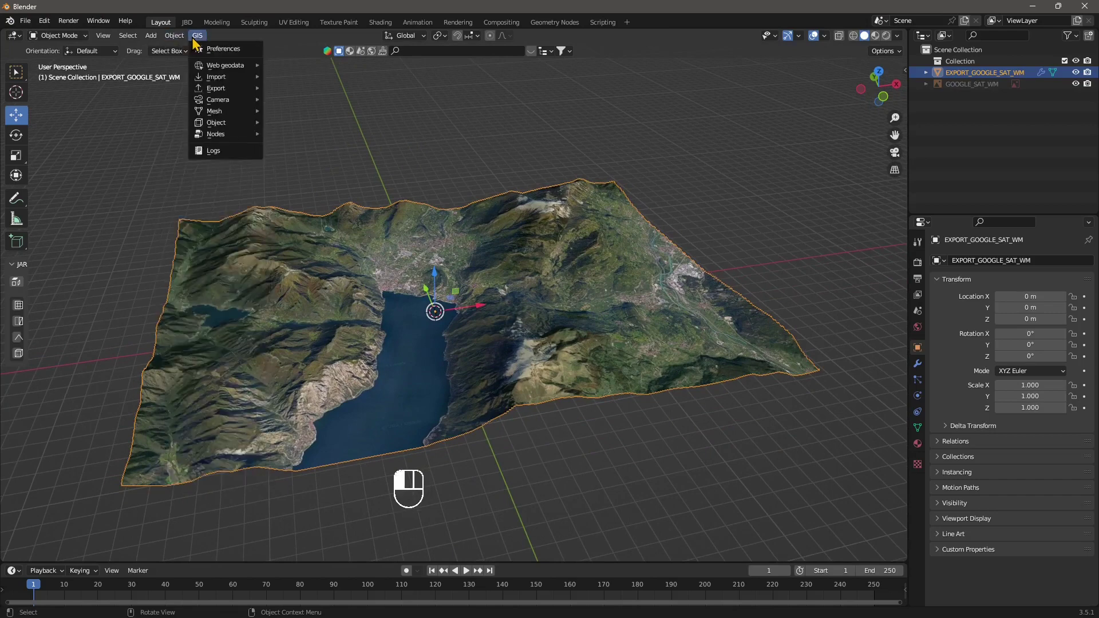
mouse_move(213, 71)
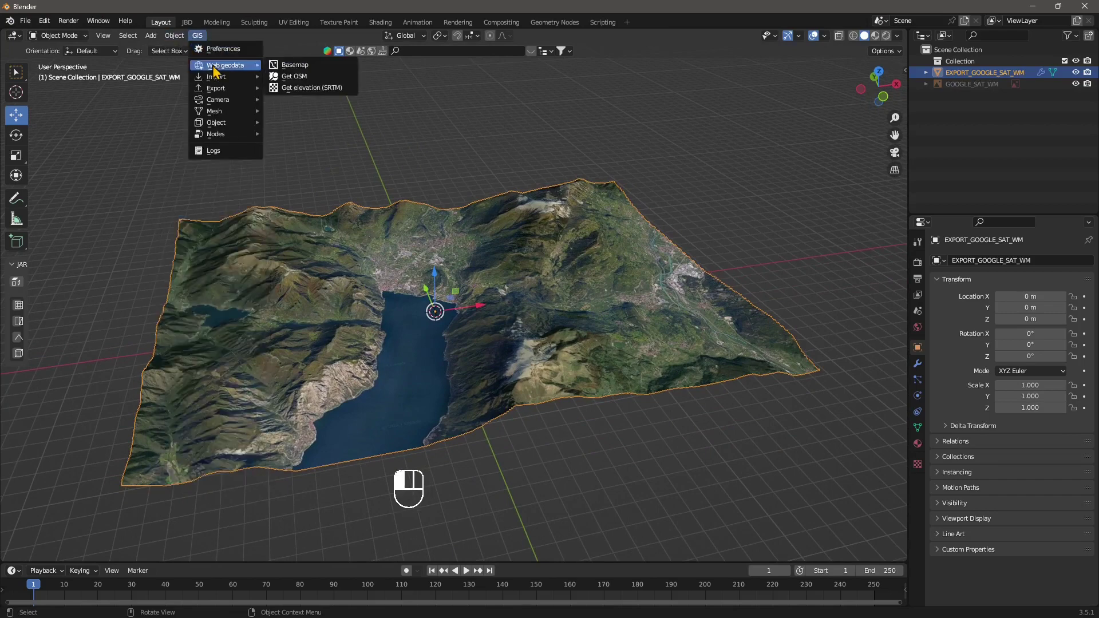
left_click(302, 80)
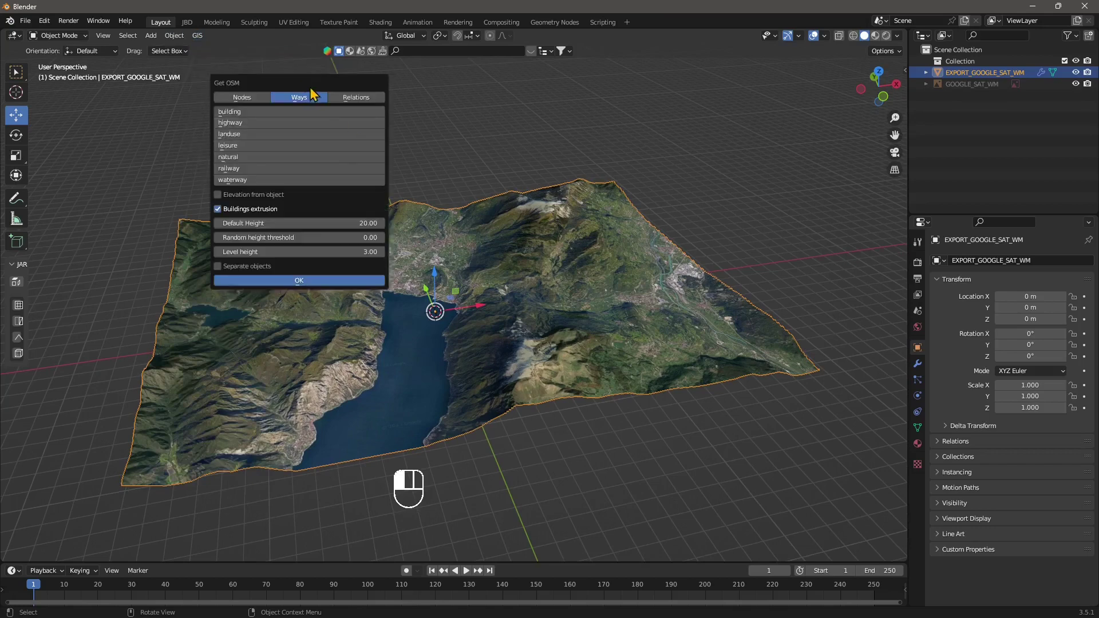
left_click(228, 113)
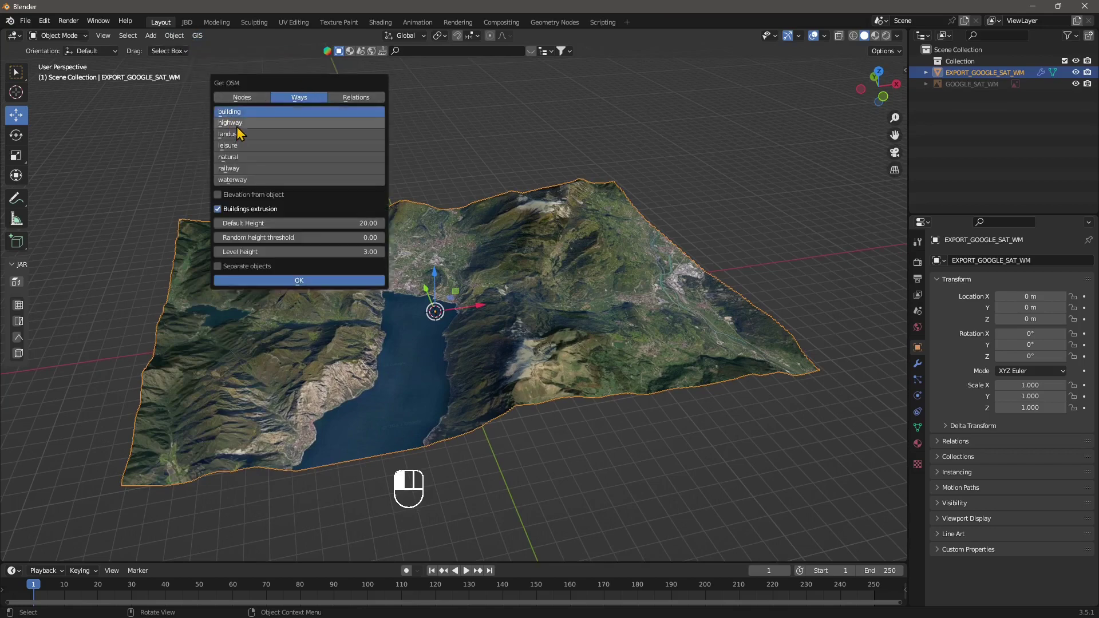
left_click(232, 134, "shift")
left_click_drag(241, 160, 245, 181, "shift")
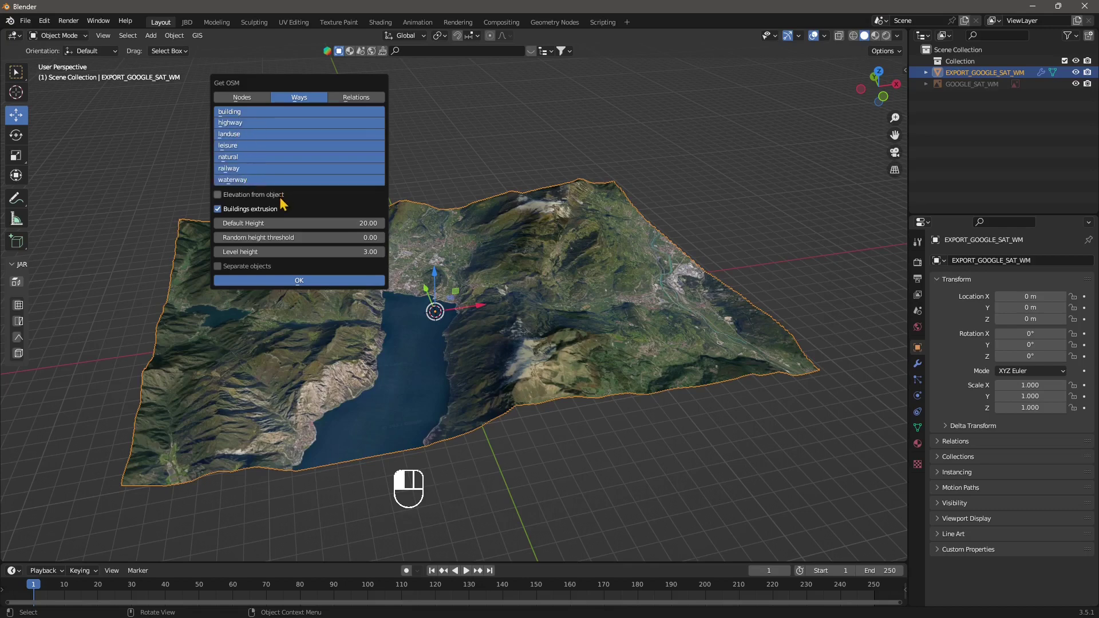
Keep Elevation from object and building extrusion on and run the import, getting 'Too large extent'
left_click(220, 196)
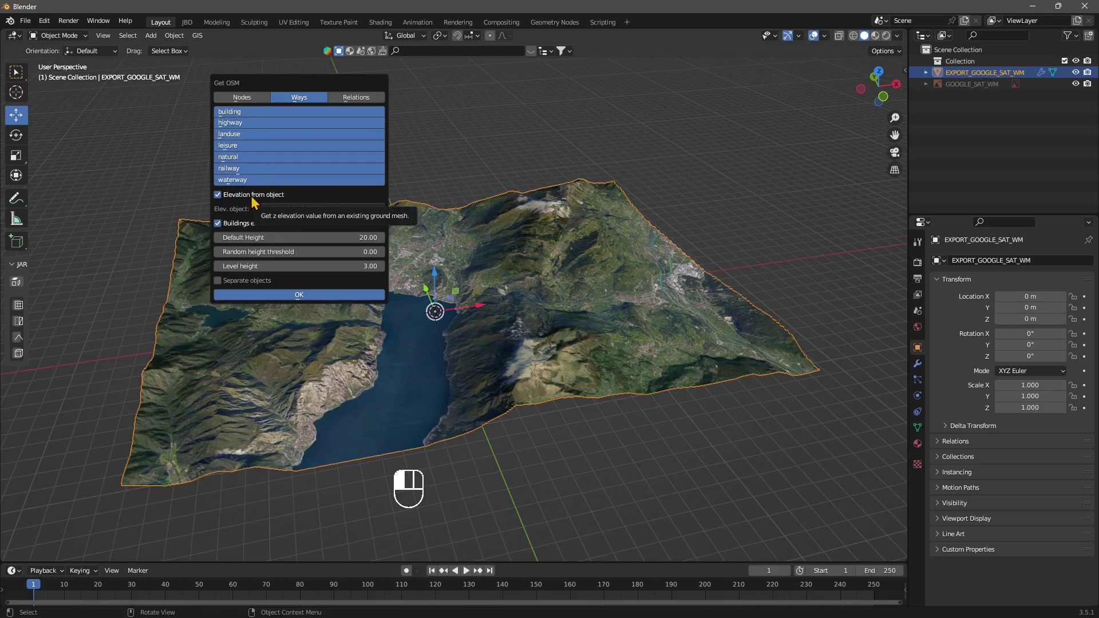
left_click(219, 195)
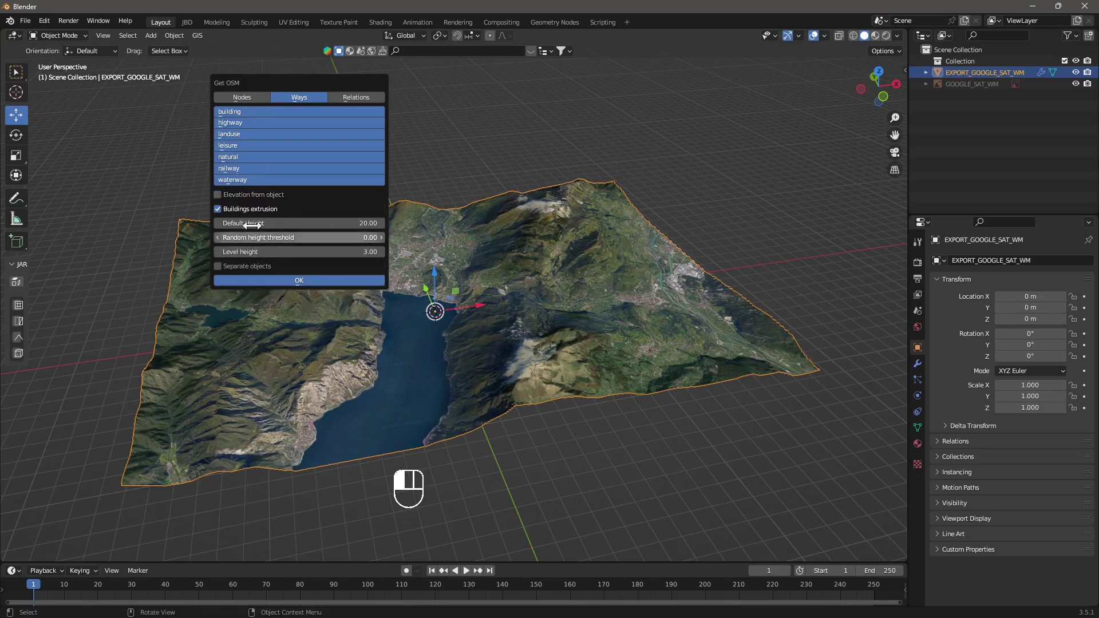
left_click(222, 196)
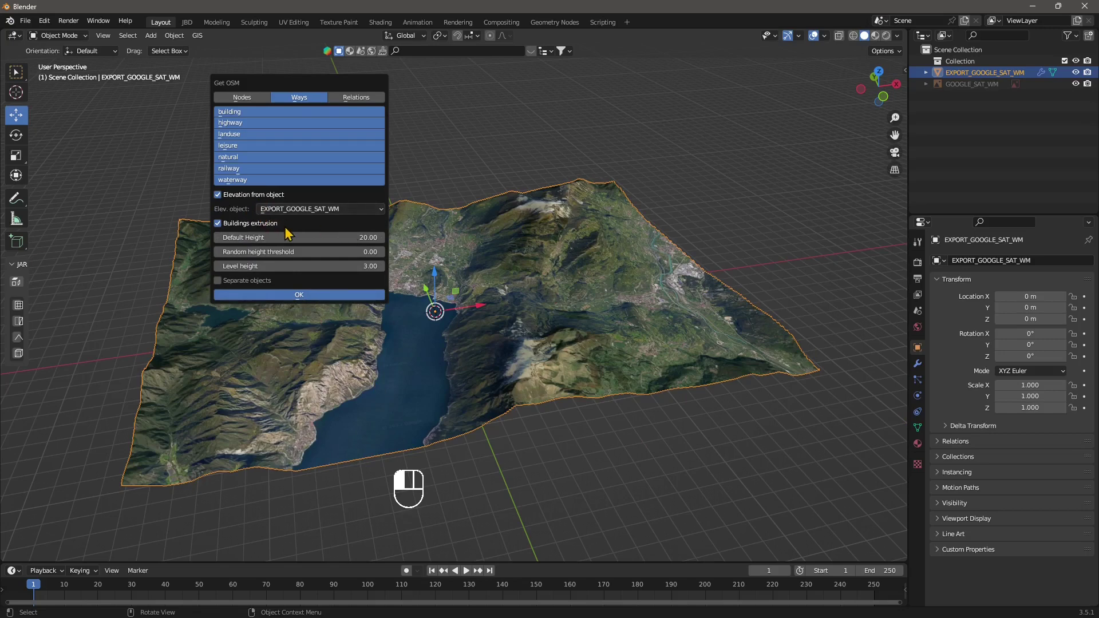
left_click(220, 227)
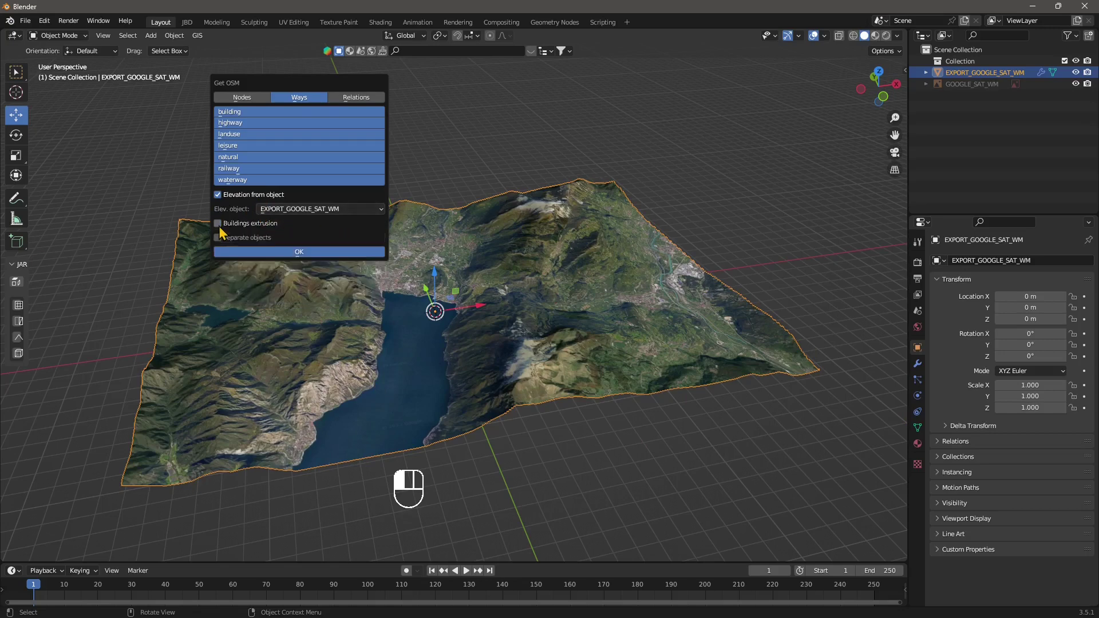
left_click(220, 226)
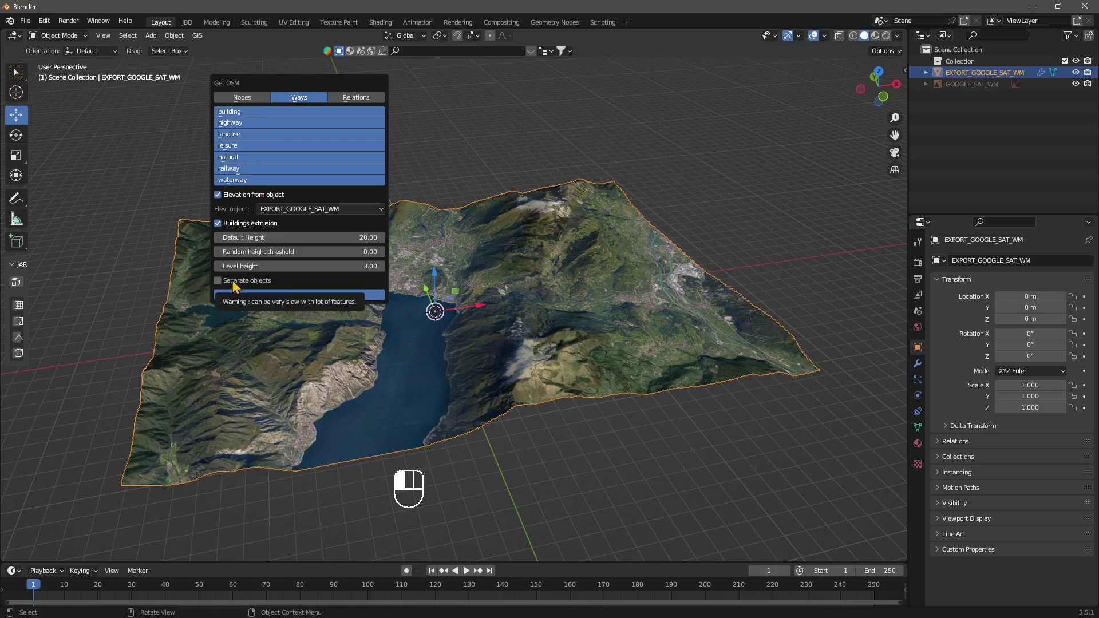
left_click(288, 295)
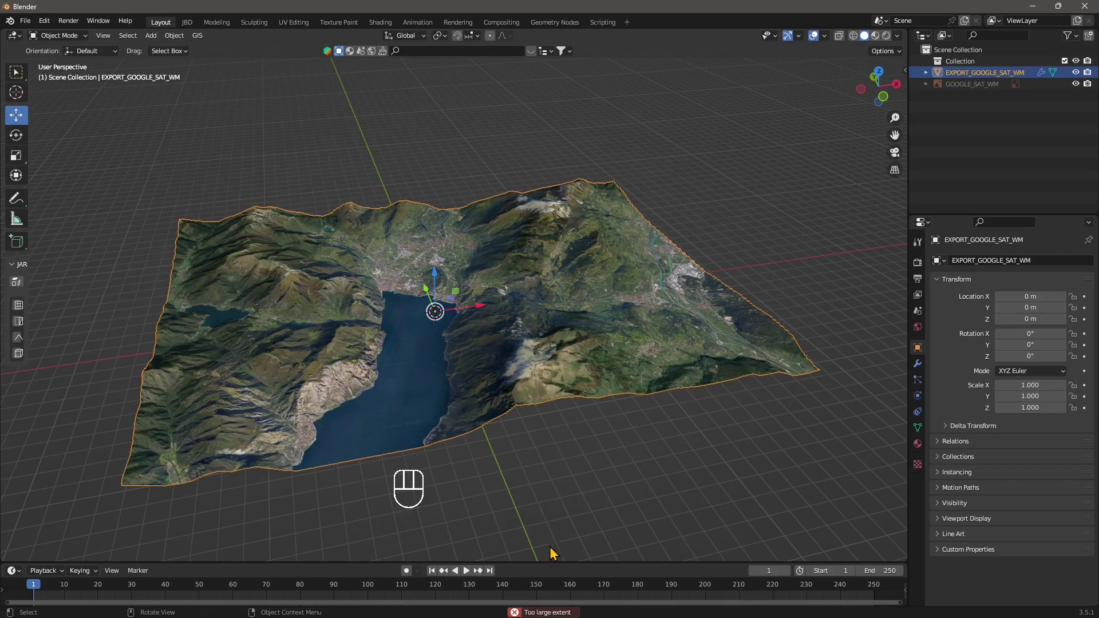
Delete both the old satellite and terrain objects
scroll(491, 356, "up", 2)
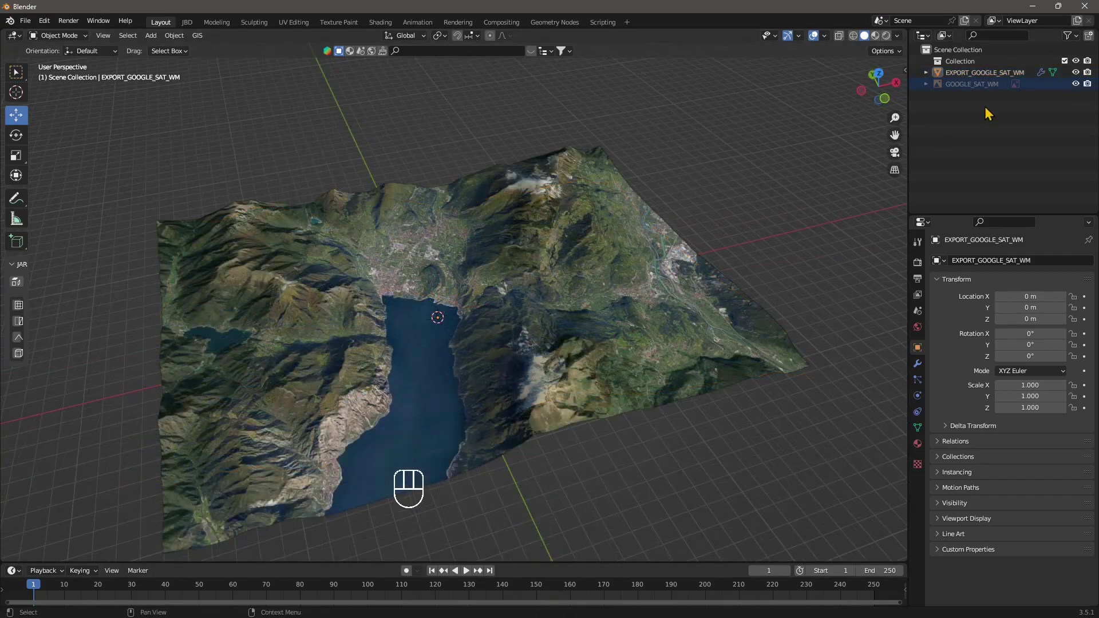
left_click(972, 83, "shift")
key("Delete")
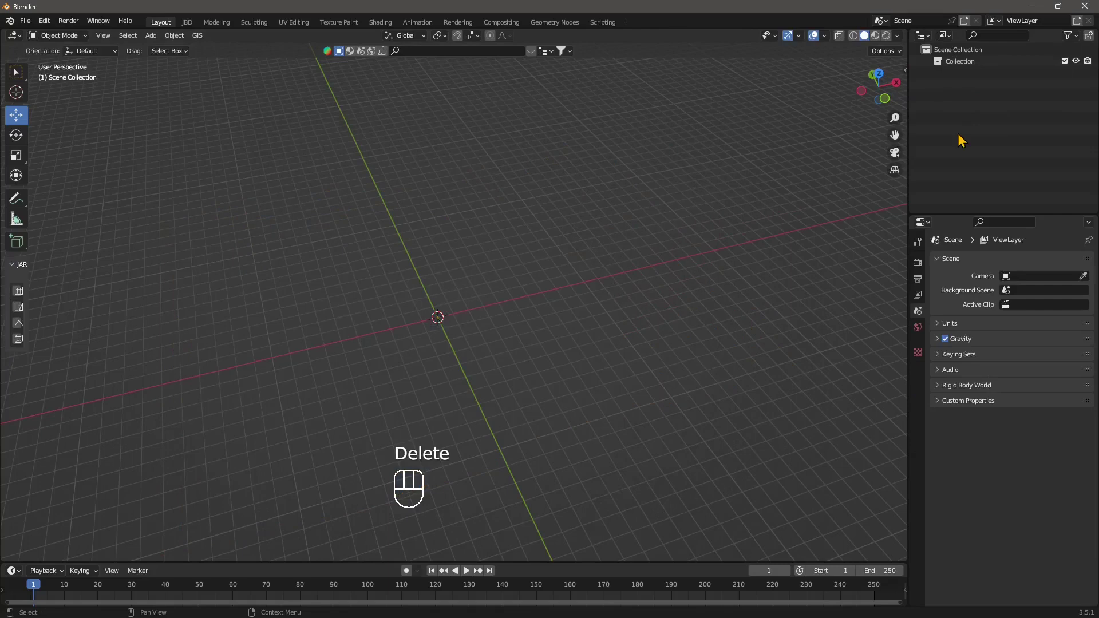
Add a new Google Satellite web basemap
left_click(197, 36)
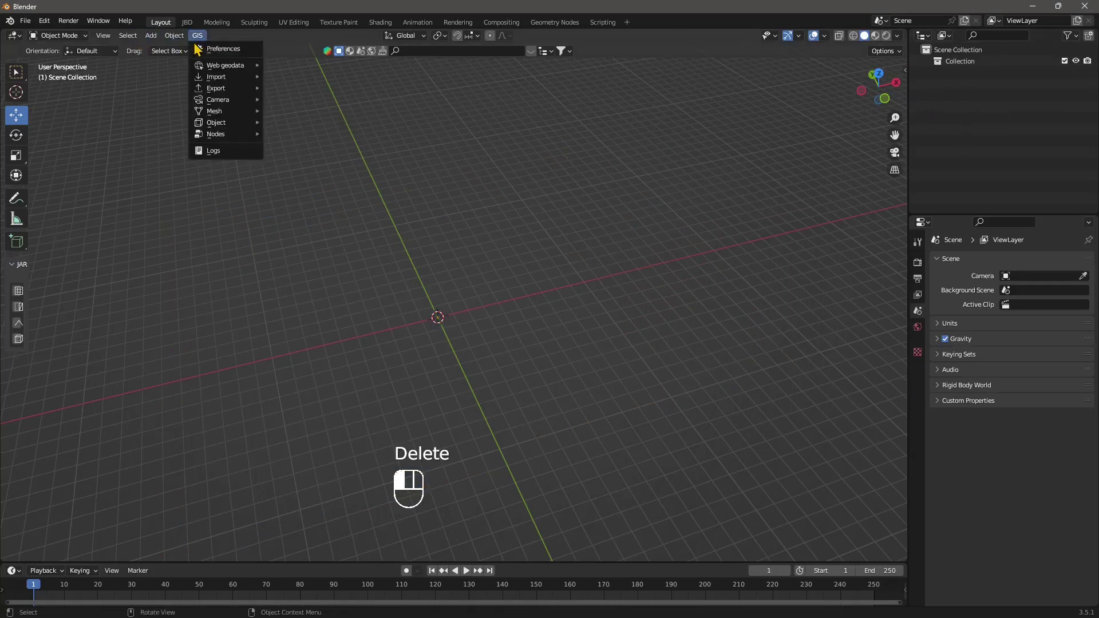
mouse_move(224, 65)
left_click(298, 65)
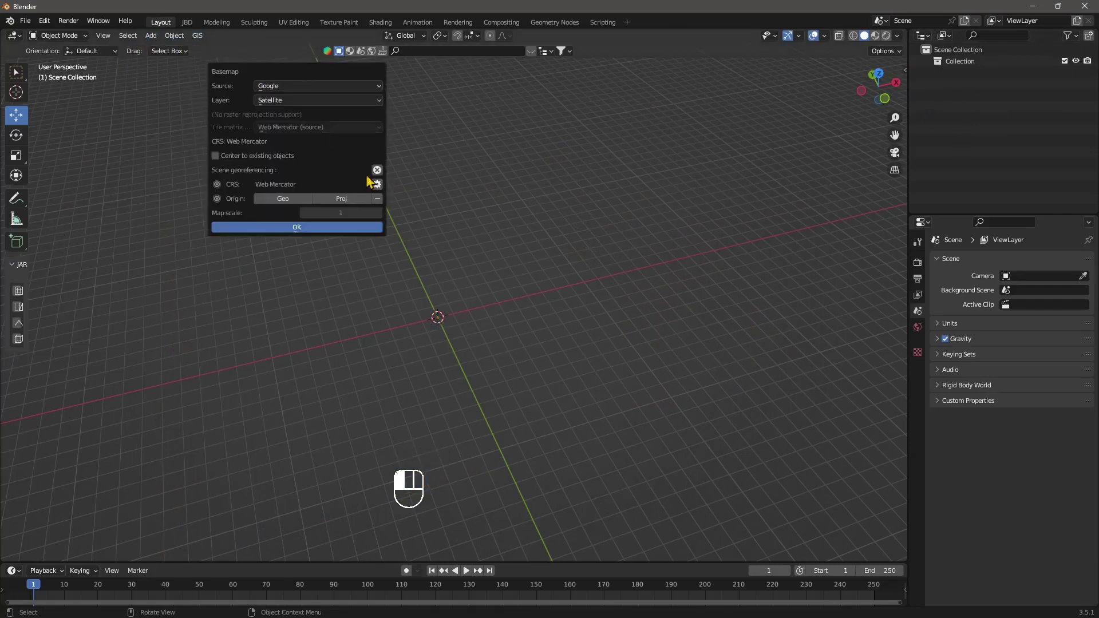
left_click(297, 228)
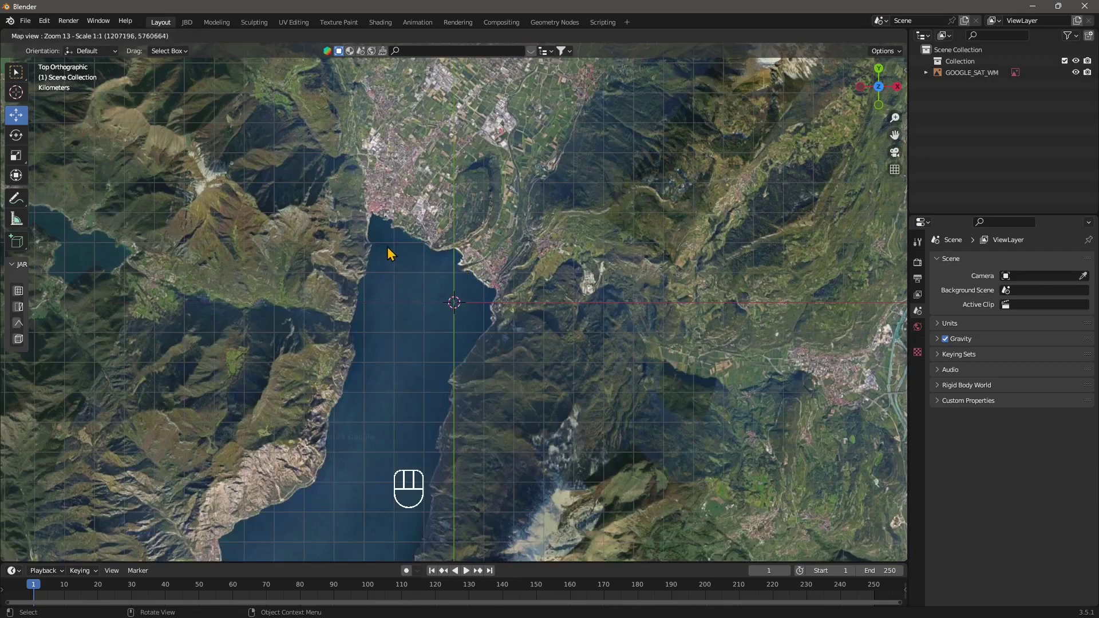
Box-zoom the map three times to frame the town at the lake's head
key("b")
mouse_move(297, 137)
left_mouse_down()
mouse_move(352, 229)
mouse_move(591, 419)
mouse_move(601, 394)
mouse_move(574, 387)
mouse_move(587, 389)
left_mouse_up()
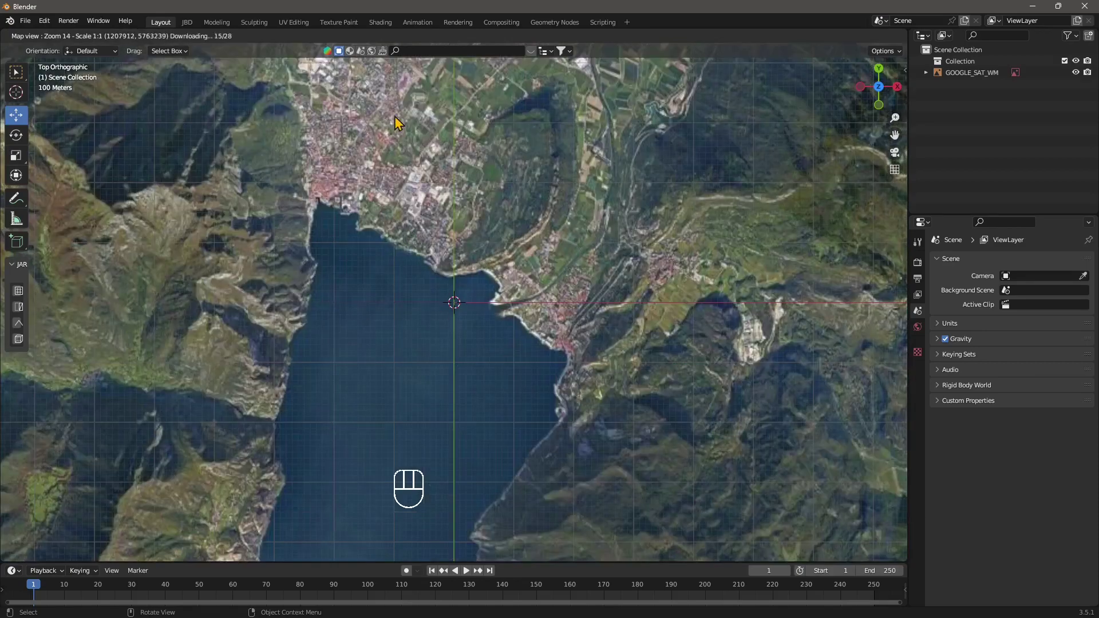
key("b")
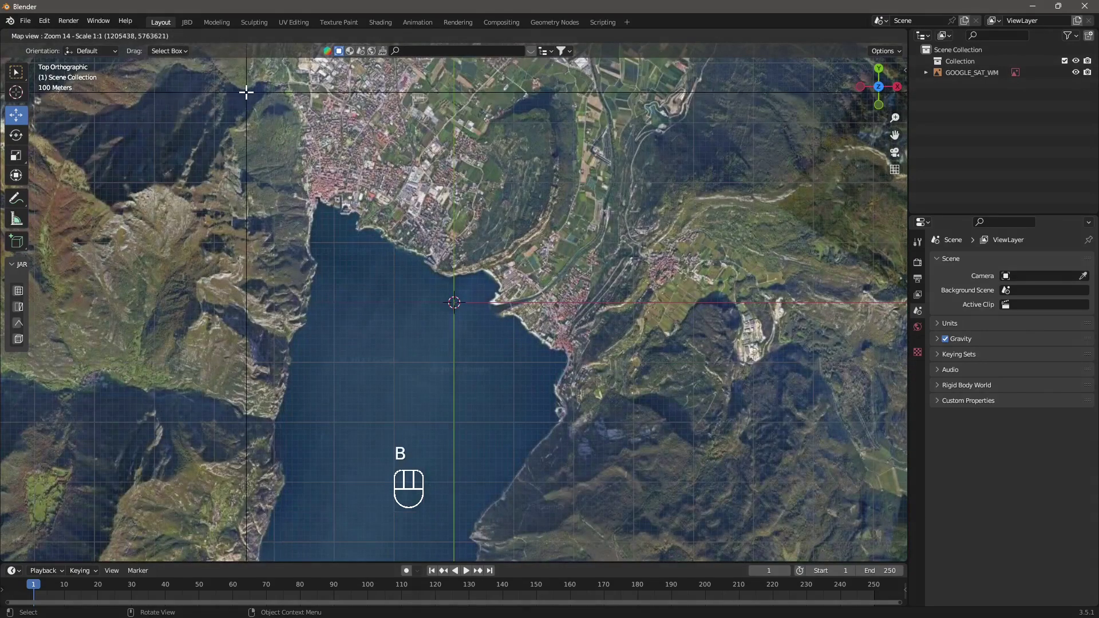
left_click_drag(246, 90, 690, 486)
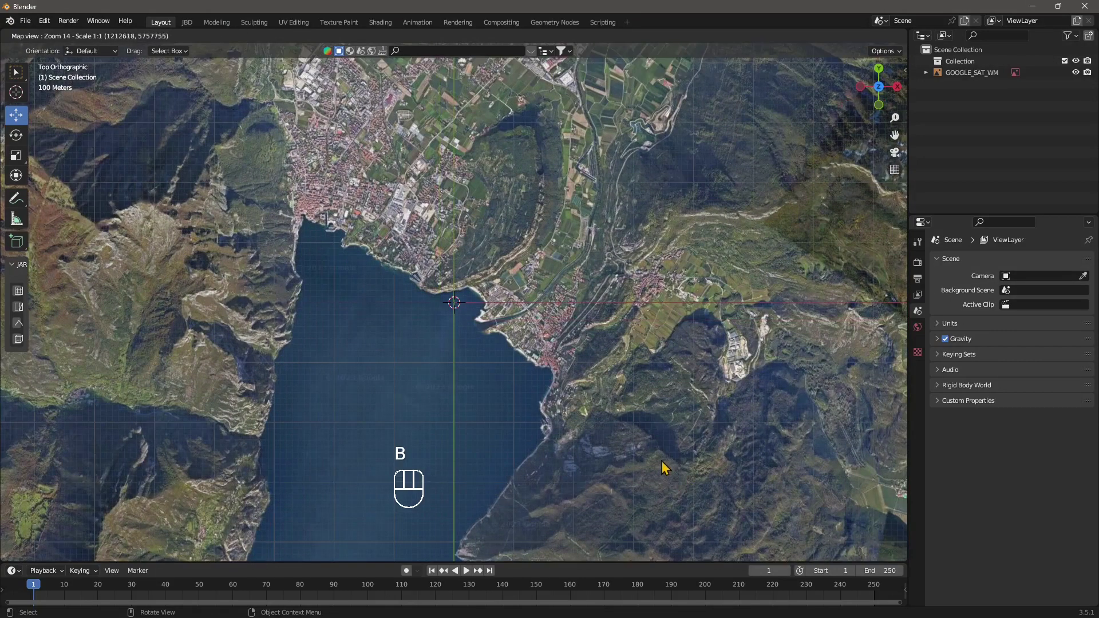
key("b")
left_click_drag(252, 233, 669, 462)
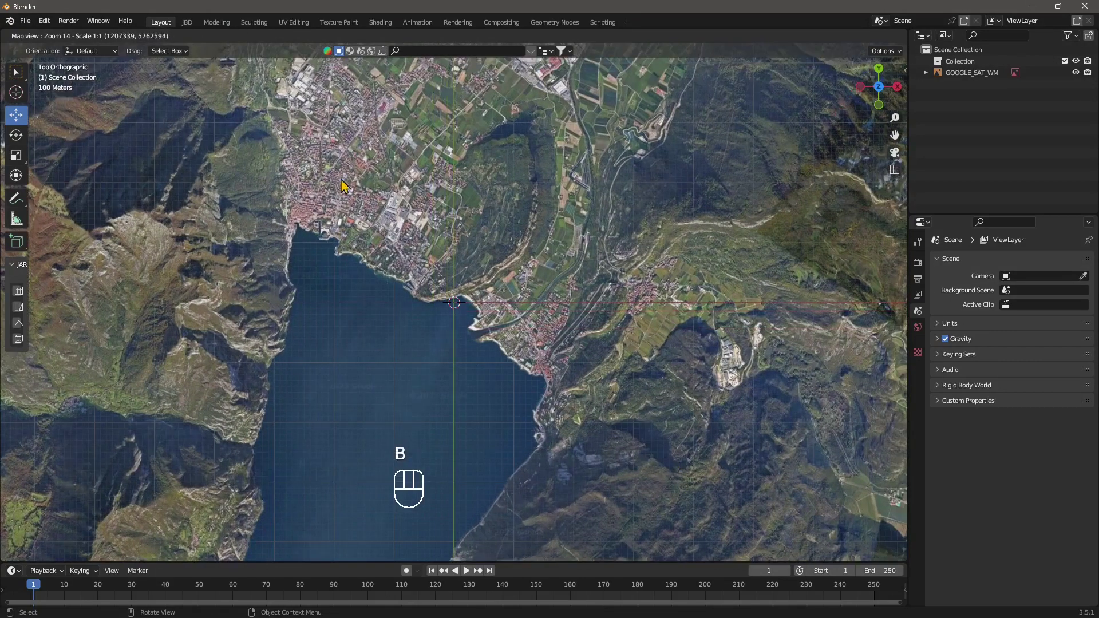
Export the framed view as a new zoom-14 satellite plane and view it in perspective
key("e")
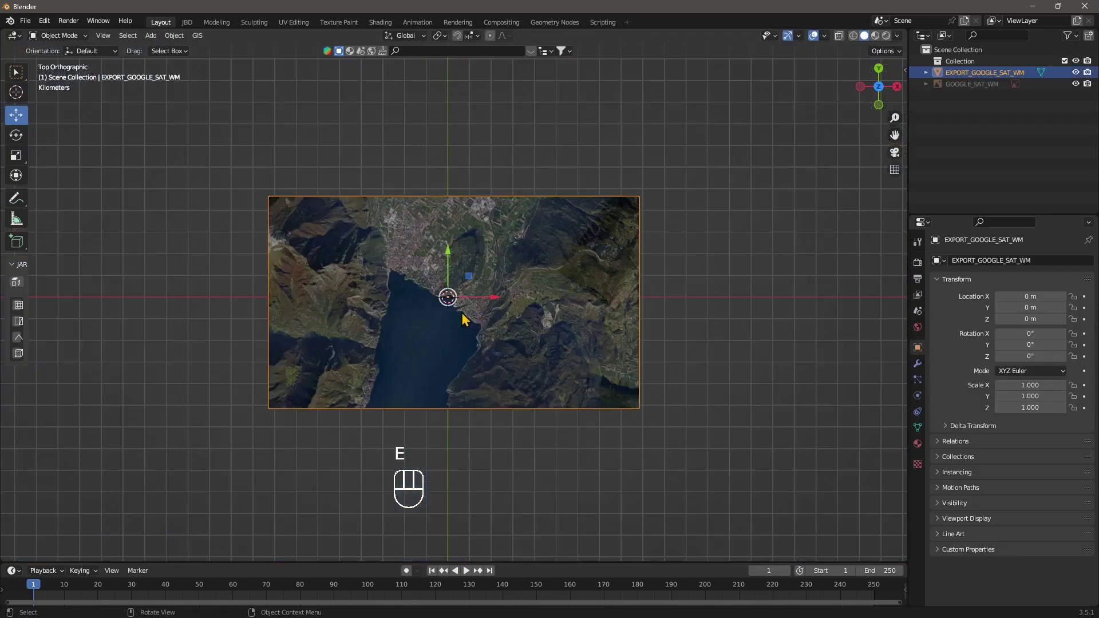
scroll(498, 368, "up", 4)
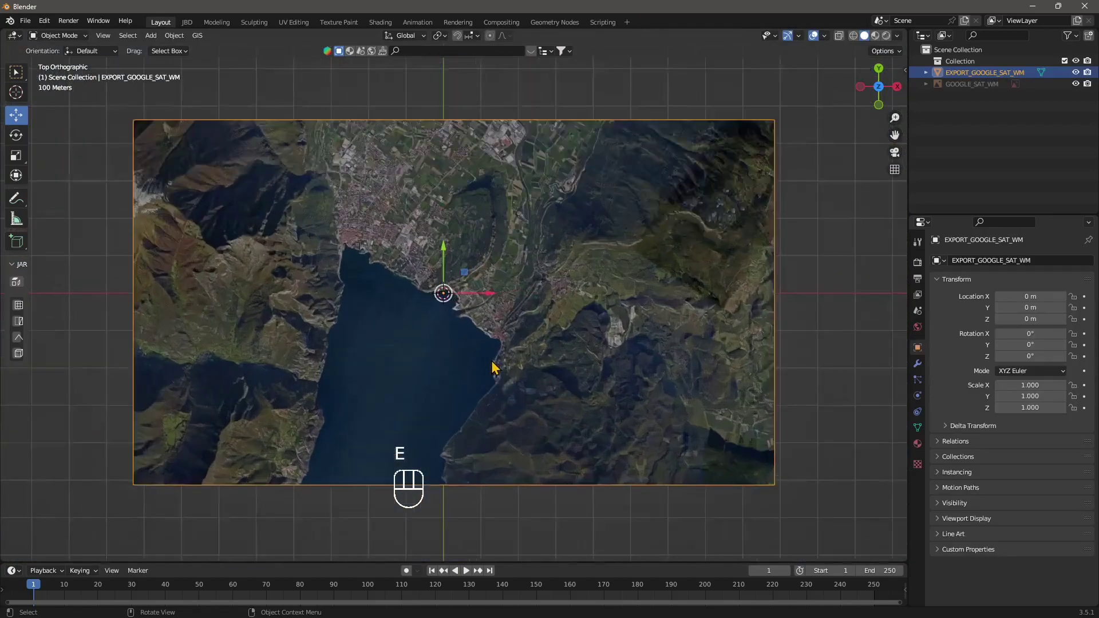
scroll(422, 369, "down", 2)
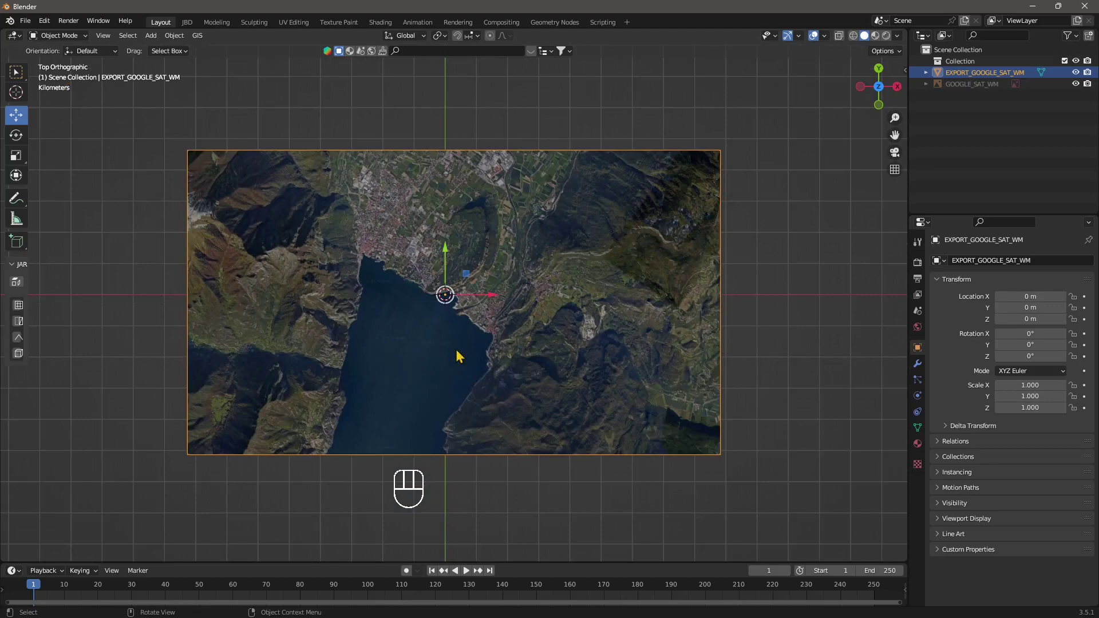
middle_click_drag(458, 356, 452, 400)
Apply SRTM elevation relief to the new satellite plane
left_click(197, 35)
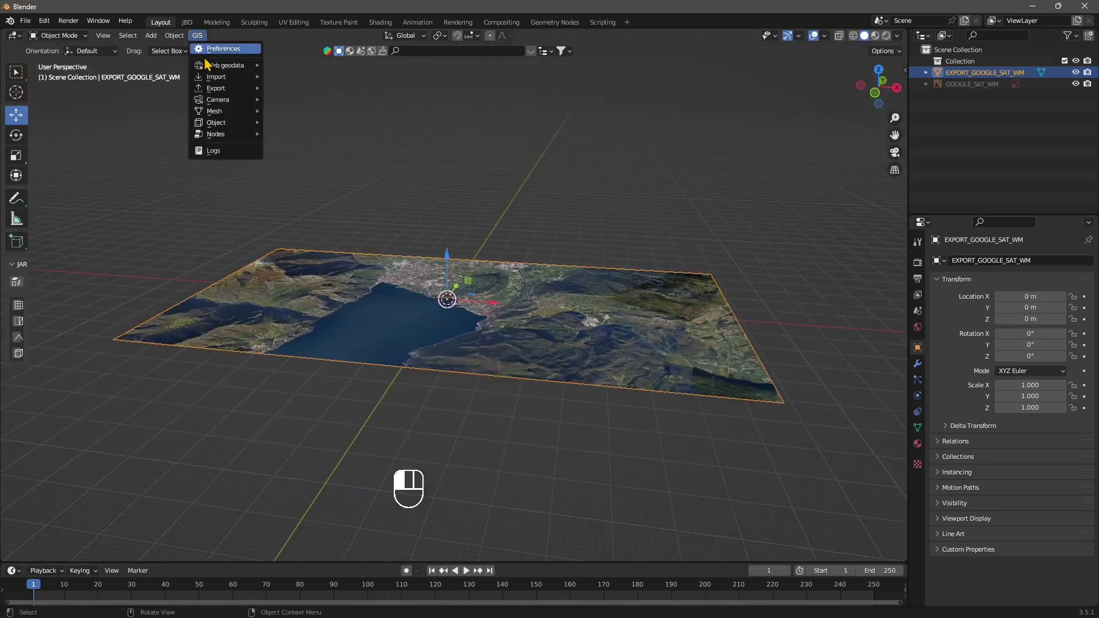
mouse_move(226, 65)
left_click(320, 77)
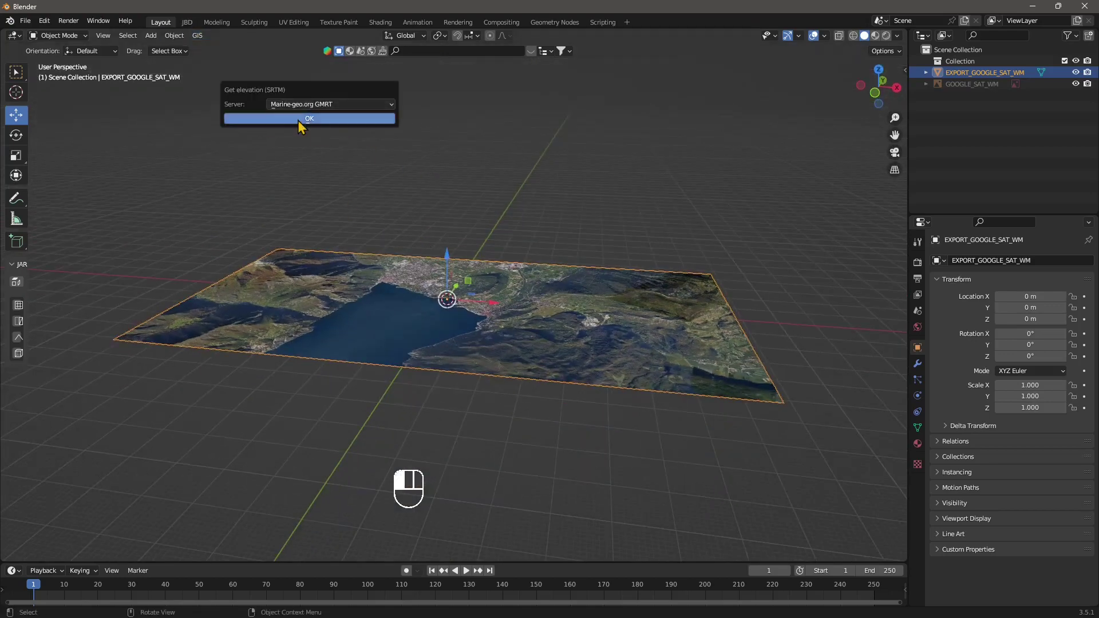
left_click(301, 118)
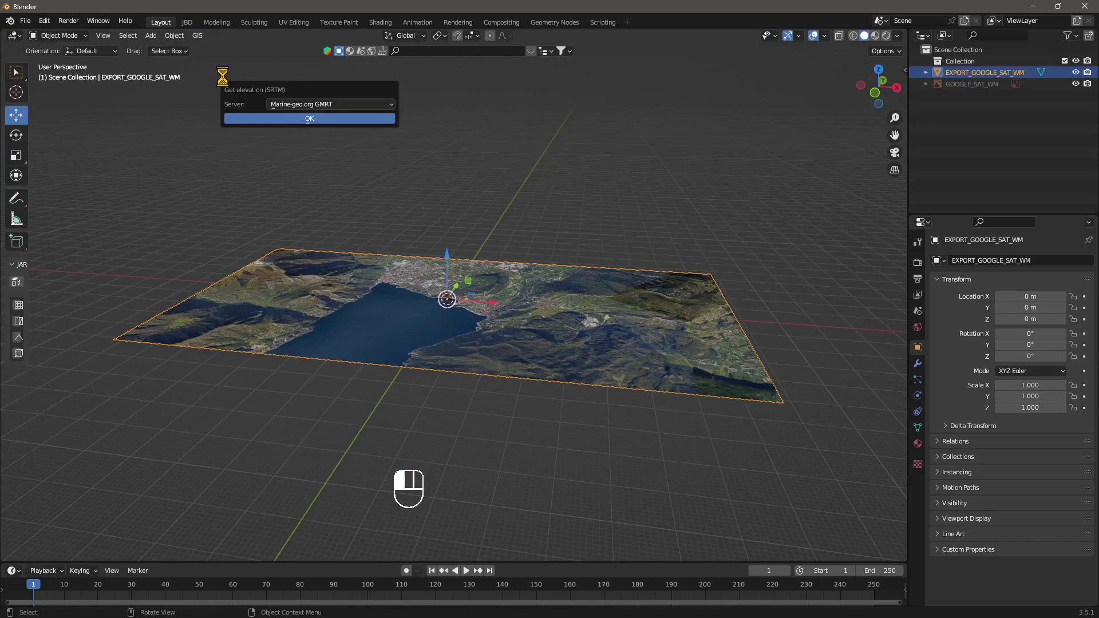
In Get OSM, select the way types from building through railway
left_click(197, 35)
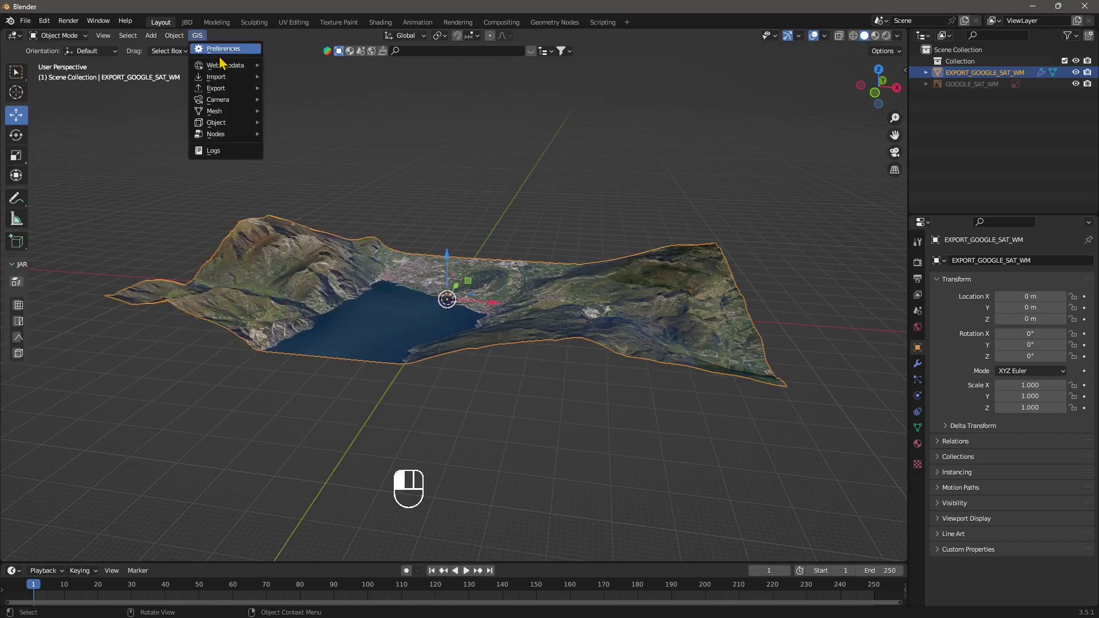
mouse_move(226, 65)
left_click(292, 80)
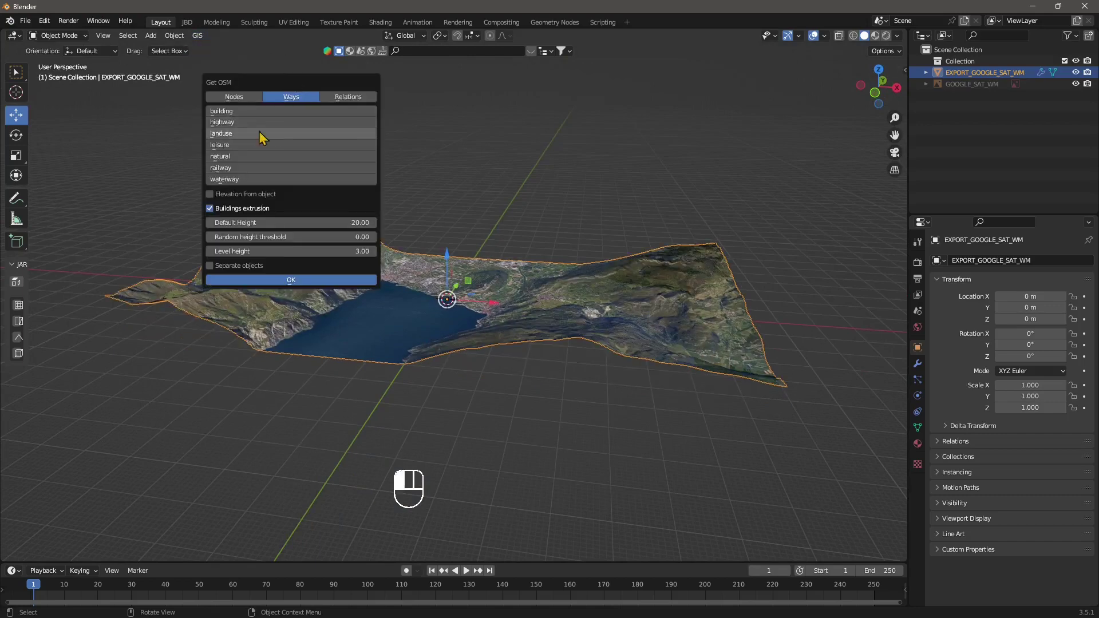
left_click(279, 112)
left_click(252, 179, "shift")
left_click(224, 122, "shift")
left_click(224, 133, "shift")
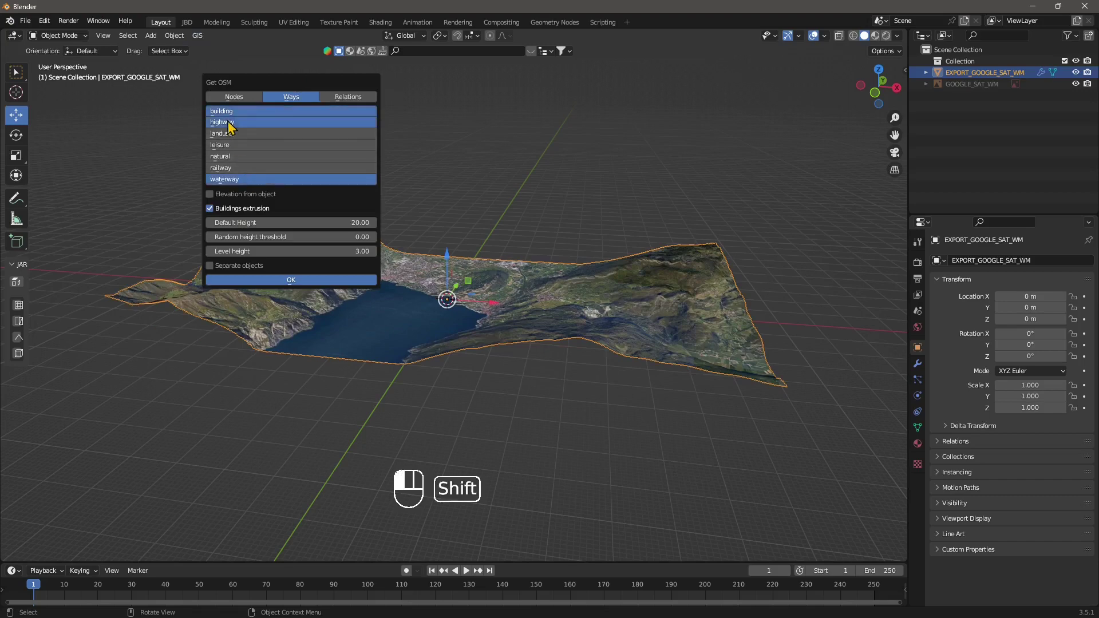
left_click(224, 145, "shift")
left_click(225, 157, "shift")
left_click(224, 169, "shift")
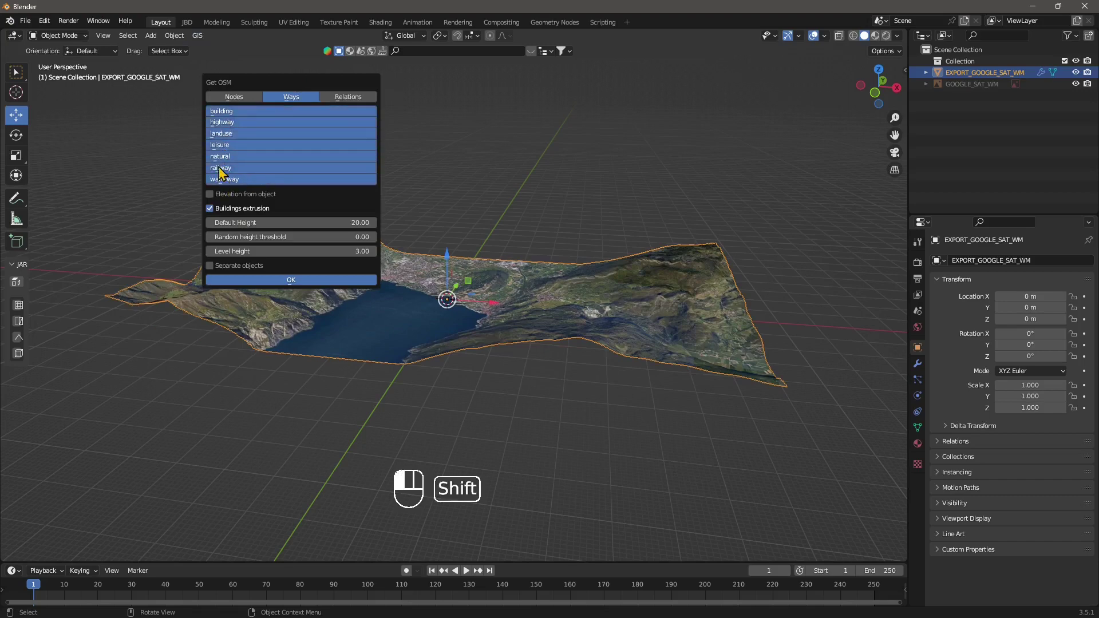
Drop landuse, leisure and natural, enable Elevation from object, and import buildings, highways and railways
left_click(235, 133, "shift")
left_click(231, 145, "shift")
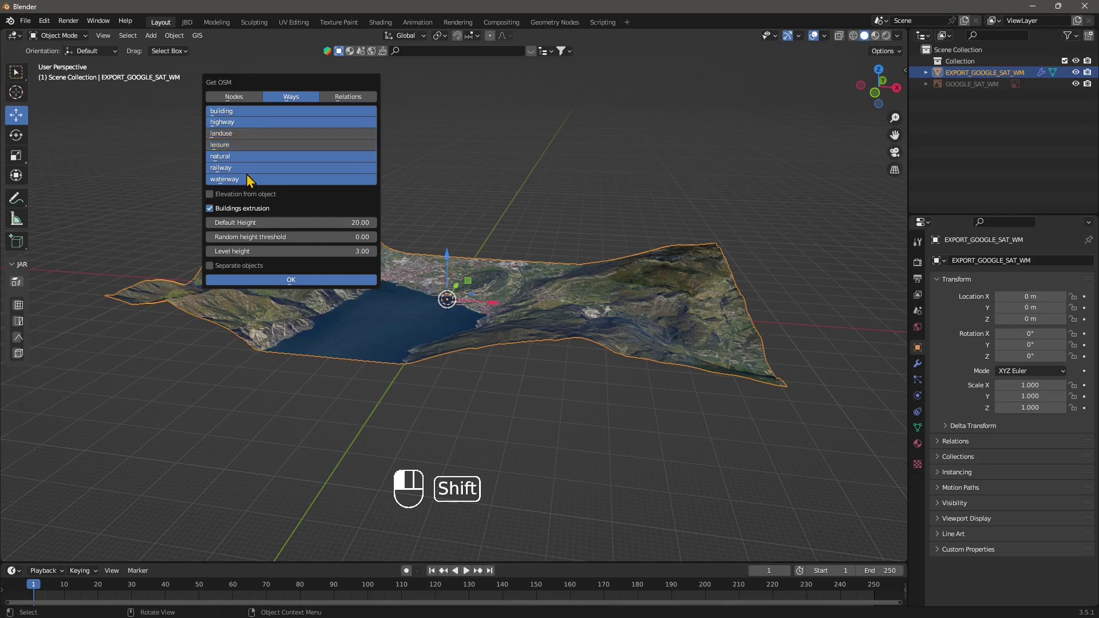
left_click(229, 159, "shift")
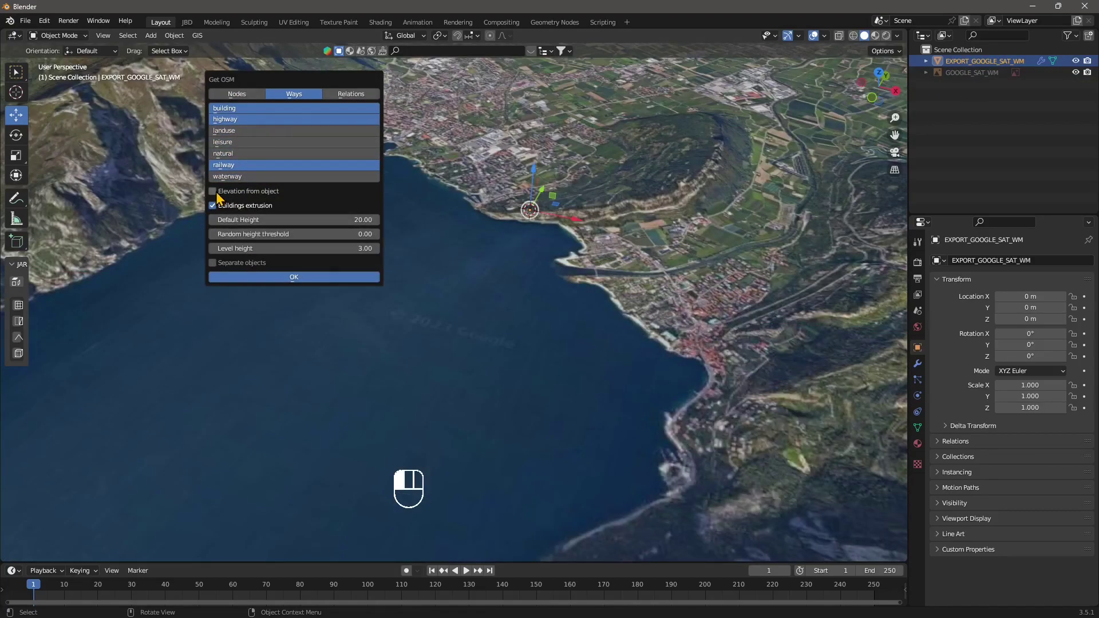
left_click(214, 192)
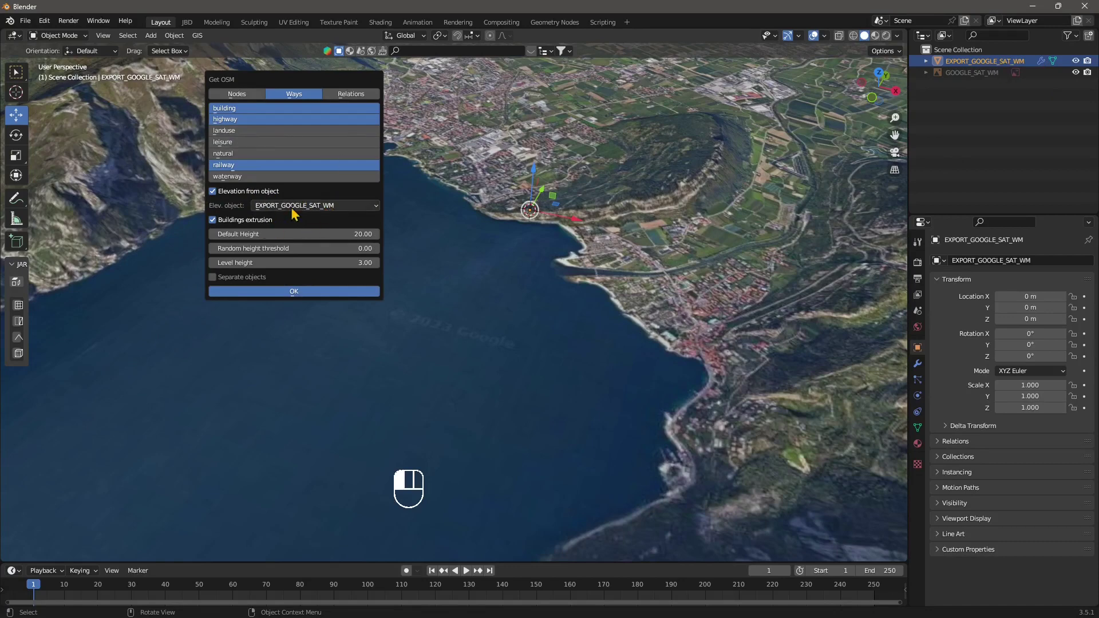
left_click(299, 291)
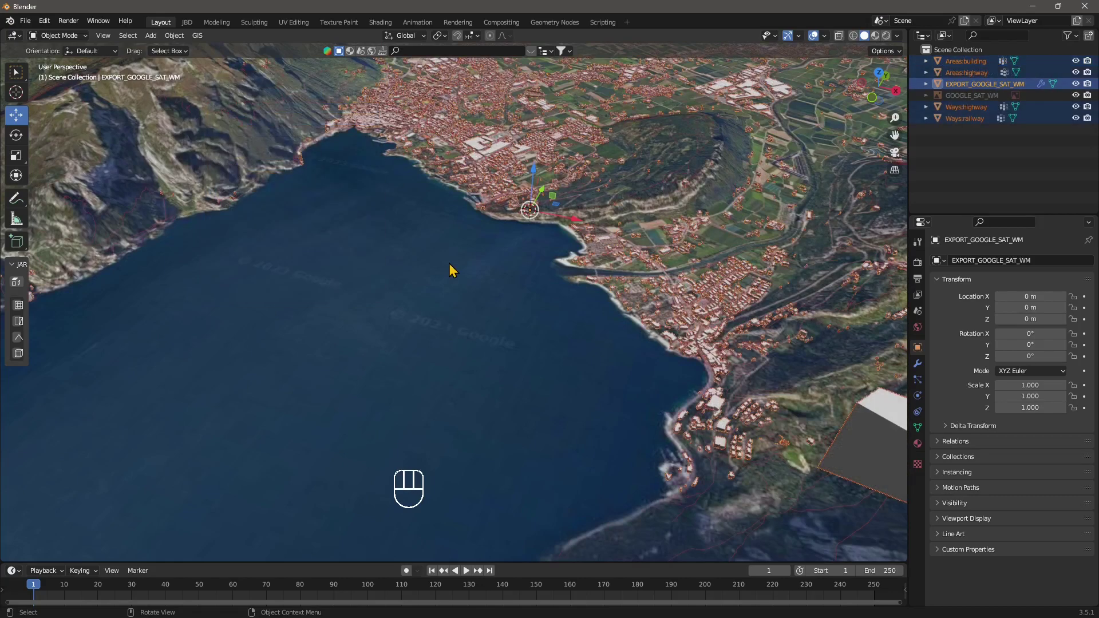
middle_click_drag(451, 270, 589, 448)
middle_click_drag(507, 393, 534, 392, "shift")
scroll(545, 378, "down", 4)
scroll(484, 380, "up", 3)
scroll(548, 375, "down", 3)
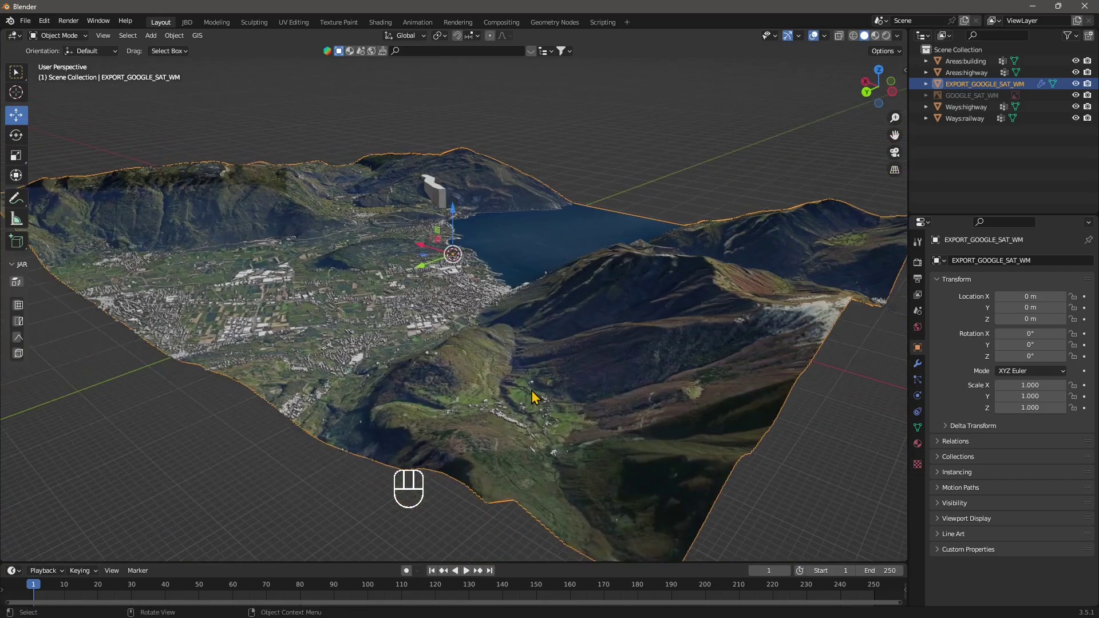